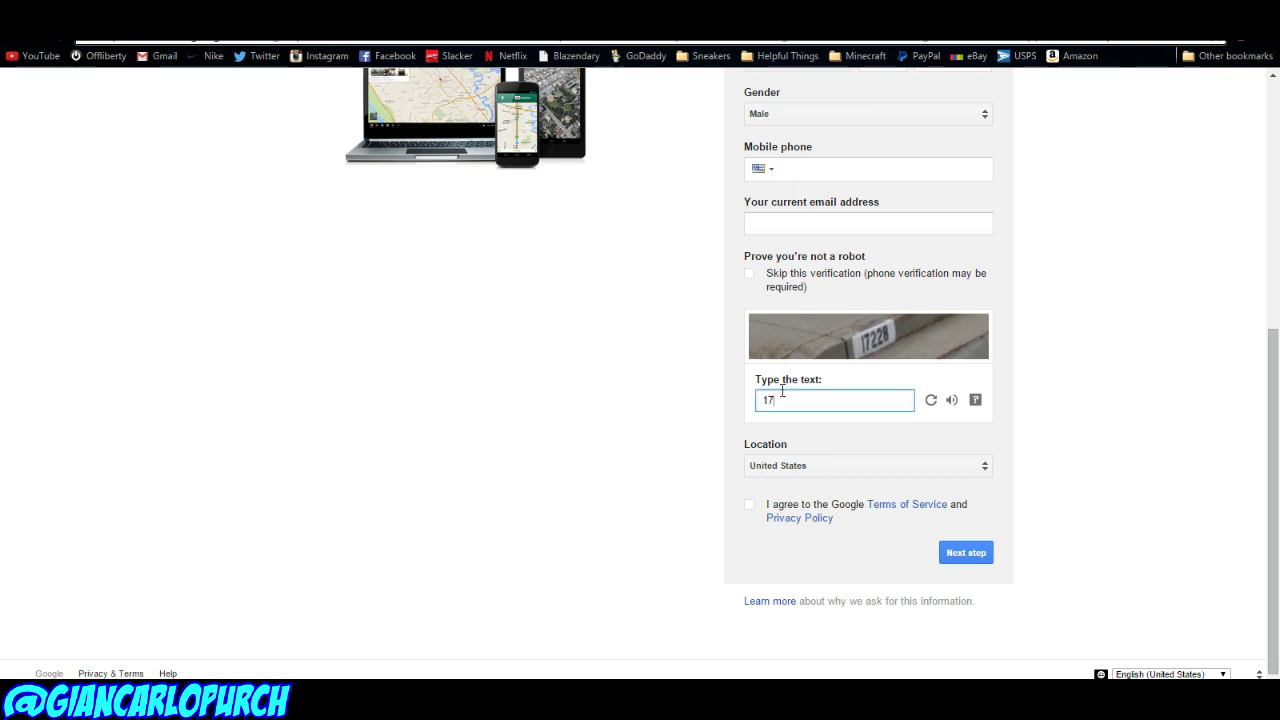
Step: Accept Google's terms, submit the sign-up, confirm the texted verification code, and return to YouTube
{"action": "left_click", "coordinate": [749, 504]}
{"action": "left_click", "coordinate": [955, 556]}
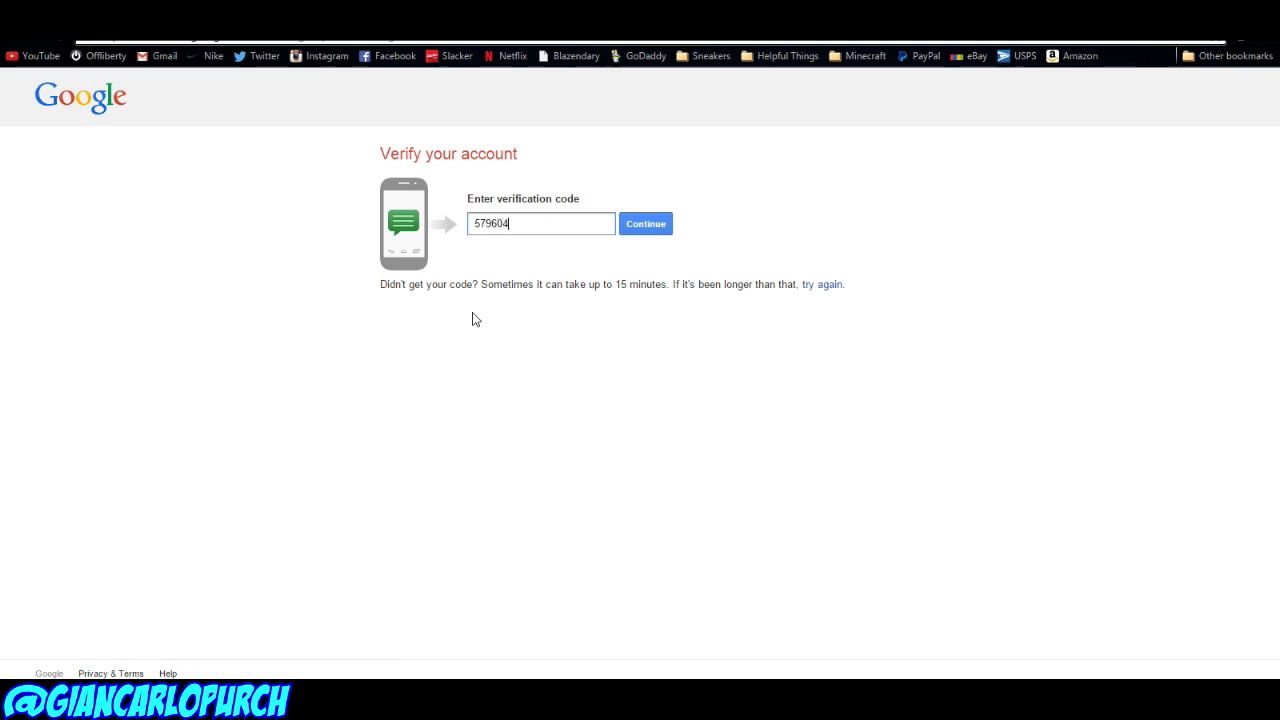
{"action": "left_click", "coordinate": [642, 226]}
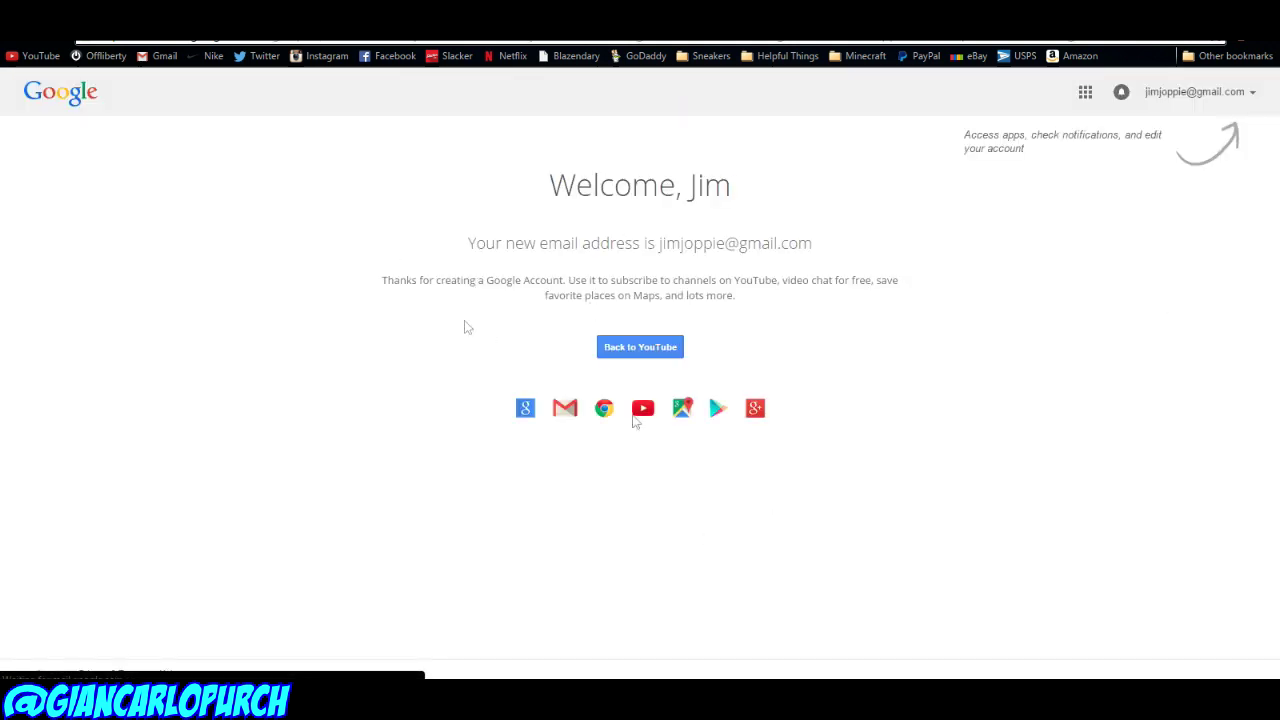
{"action": "left_click", "coordinate": [620, 356]}
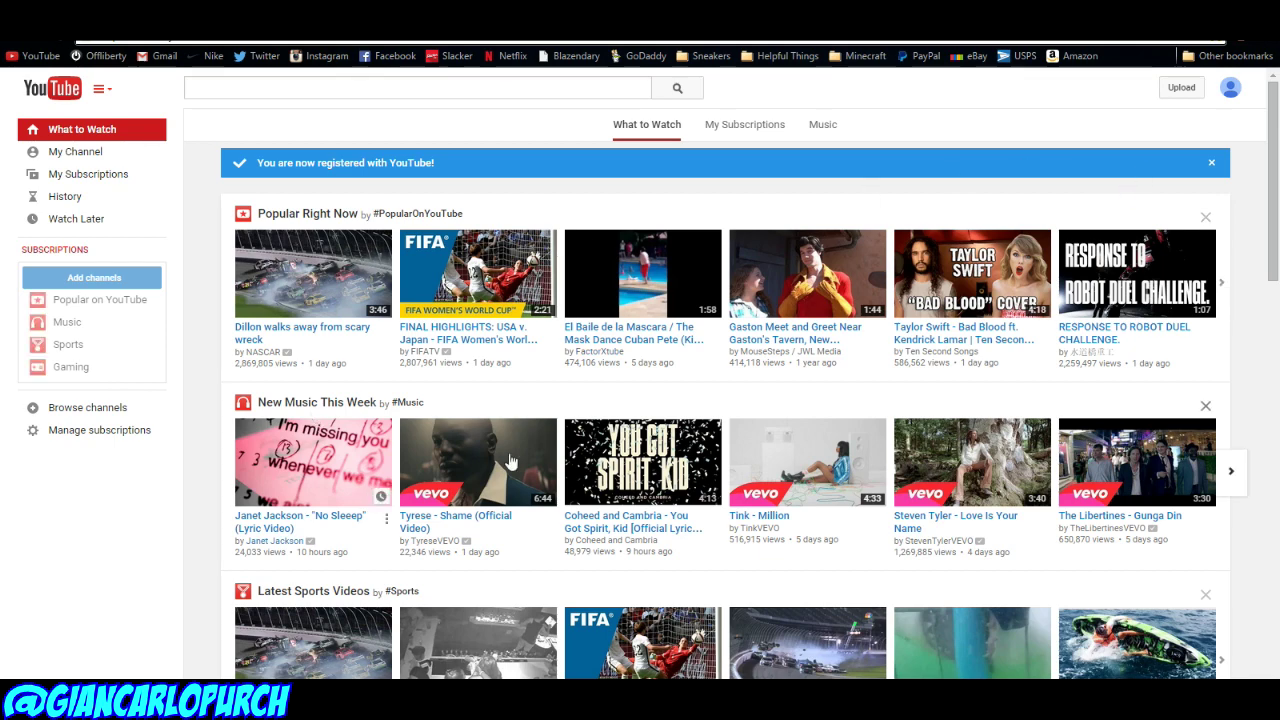
Step: Search YouTube for 'blazendary' and subscribe to the Blazendary Kicks channel
{"action": "left_click", "coordinate": [227, 95]}
{"action": "type", "text": "blazendary"}
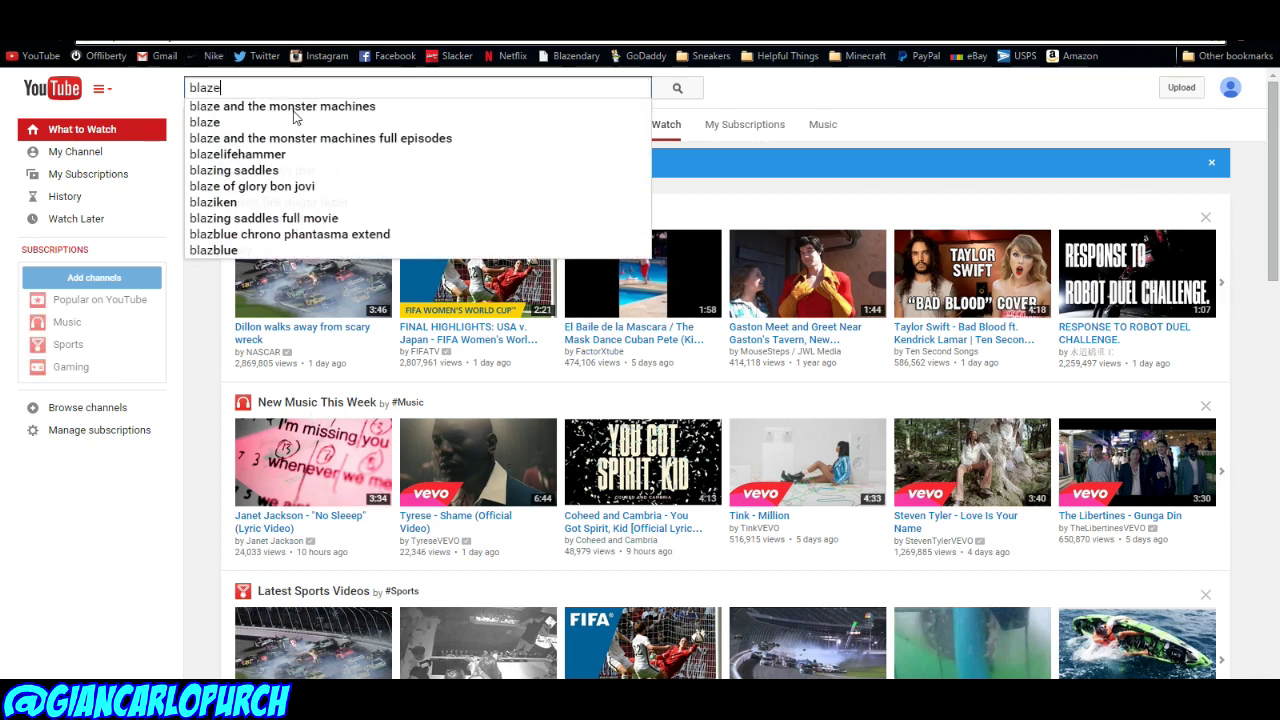
{"action": "key", "text": "Return"}
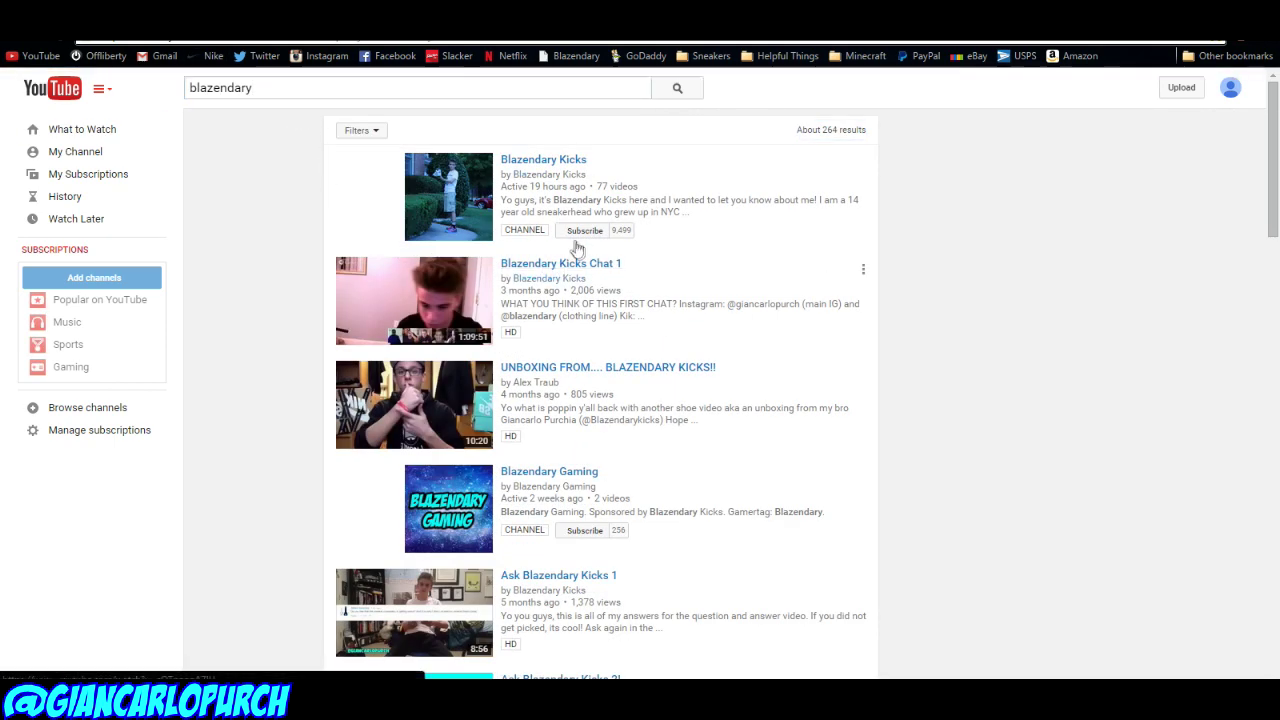
{"action": "left_click", "coordinate": [578, 231]}
Step: Like the 'SNEAKERS SIZE 10-11 FOR SALE!!!' and 'Dirty Bred 11 Low Custom Walkthrough' videos, then go to Creator Studio
{"action": "left_click", "coordinate": [440, 200]}
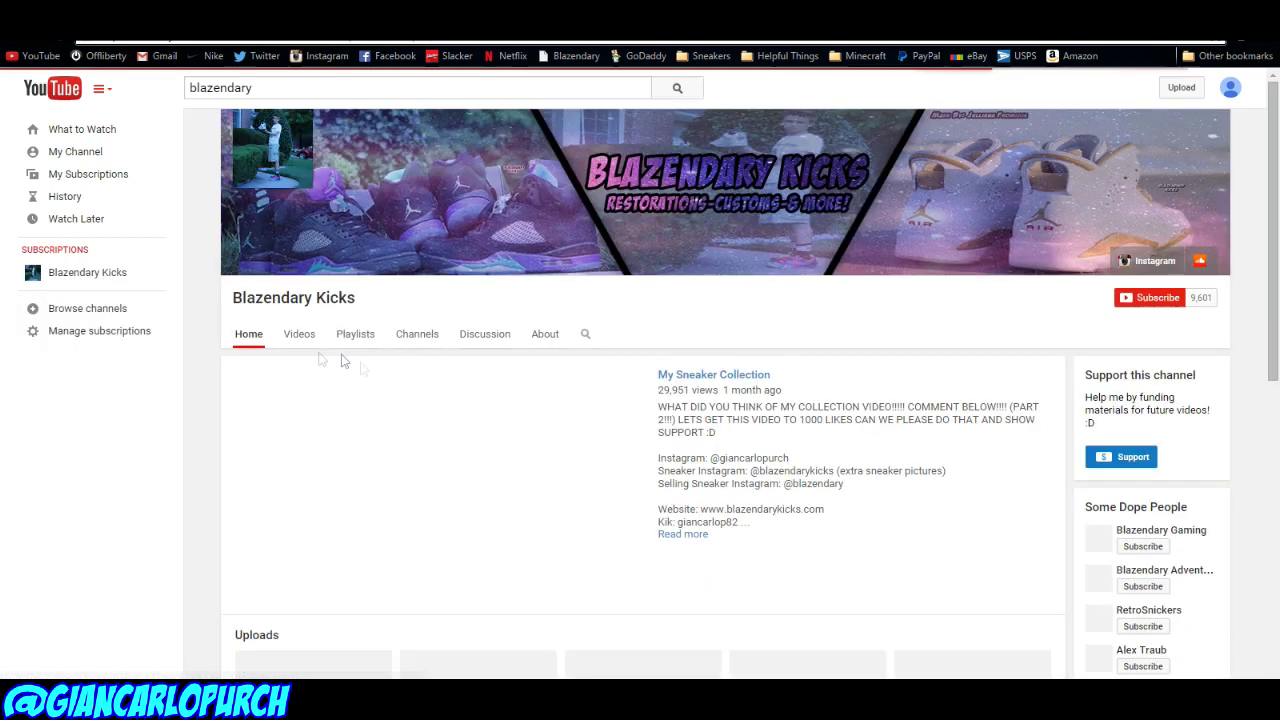
{"action": "left_click", "coordinate": [302, 335]}
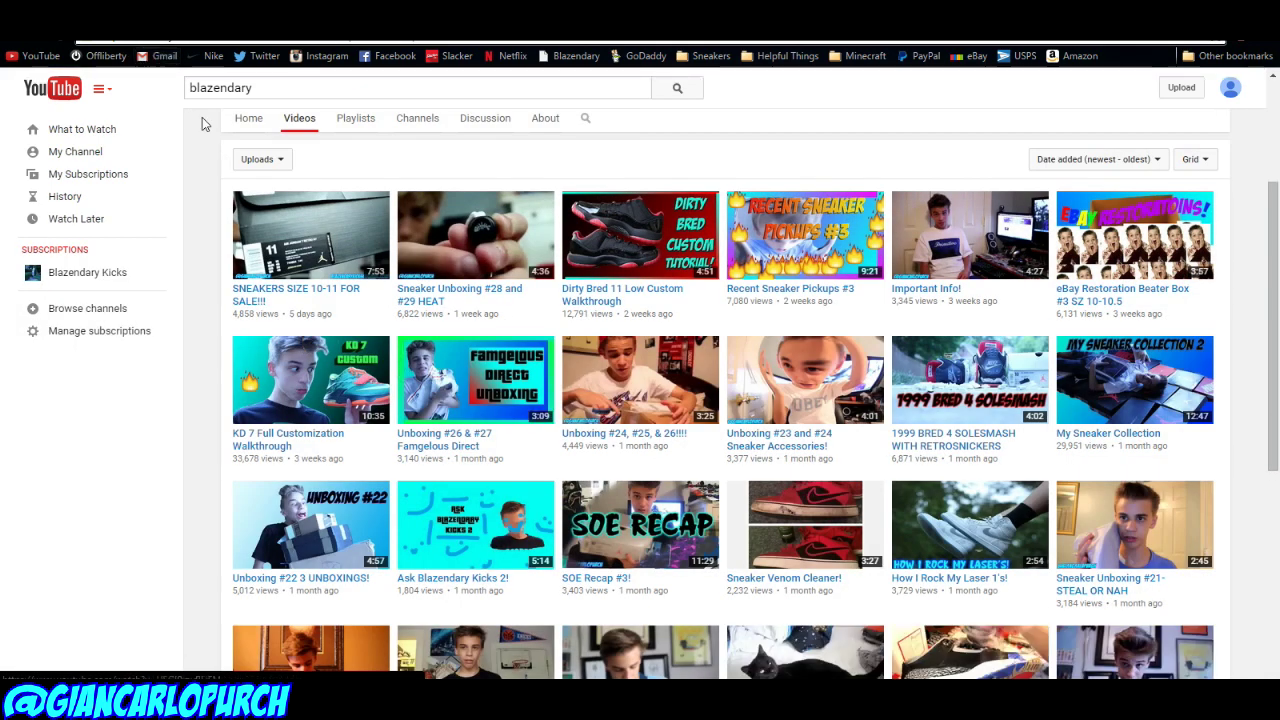
{"action": "left_click", "coordinate": [284, 236]}
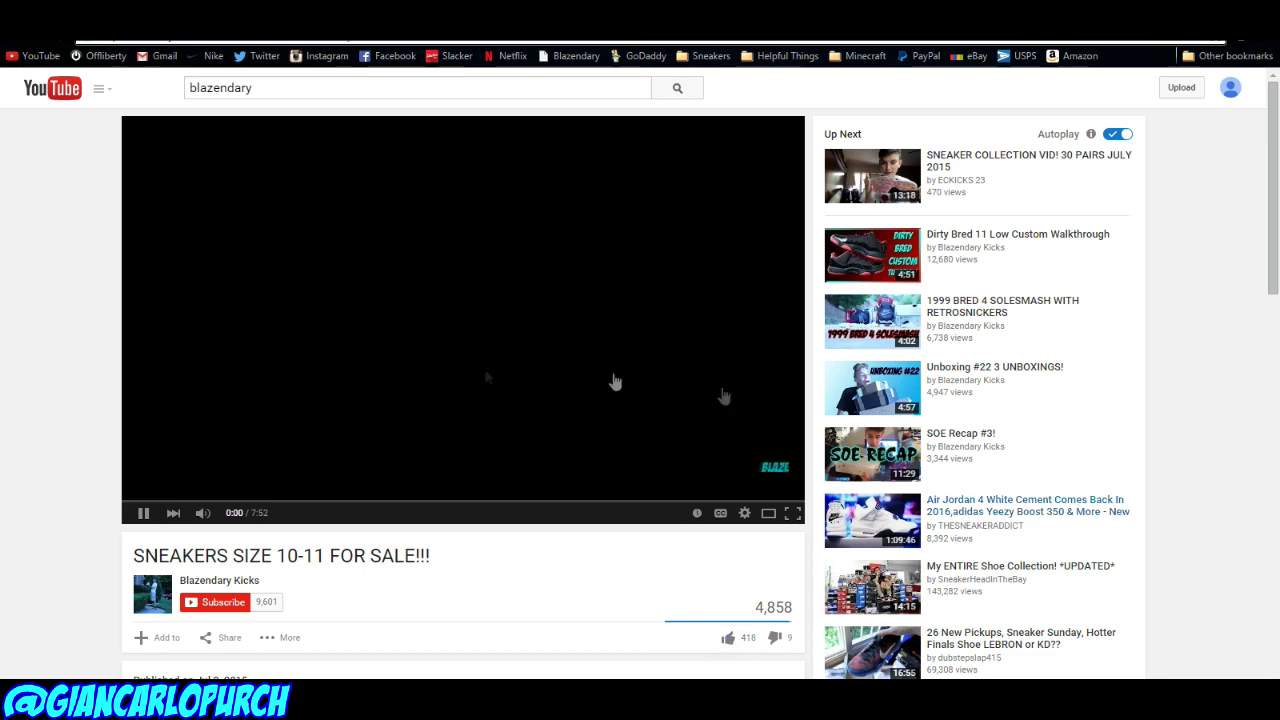
{"action": "left_click", "coordinate": [728, 637]}
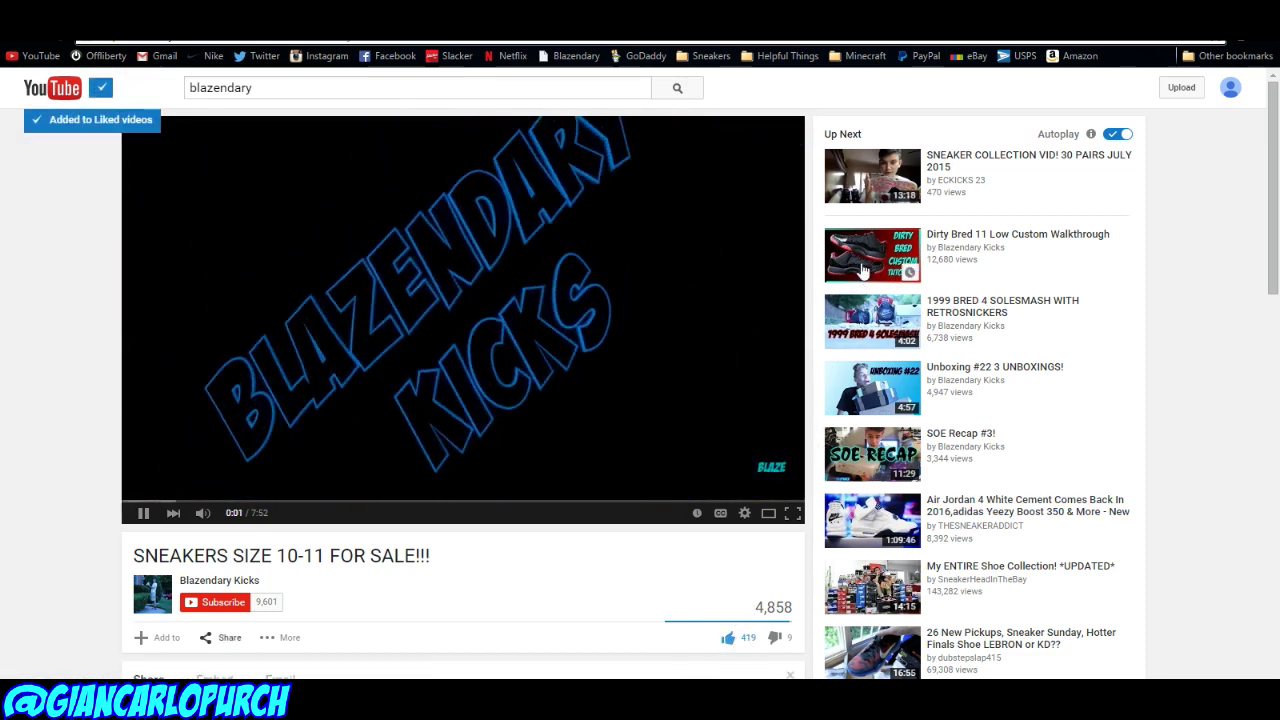
{"action": "left_click", "coordinate": [865, 258]}
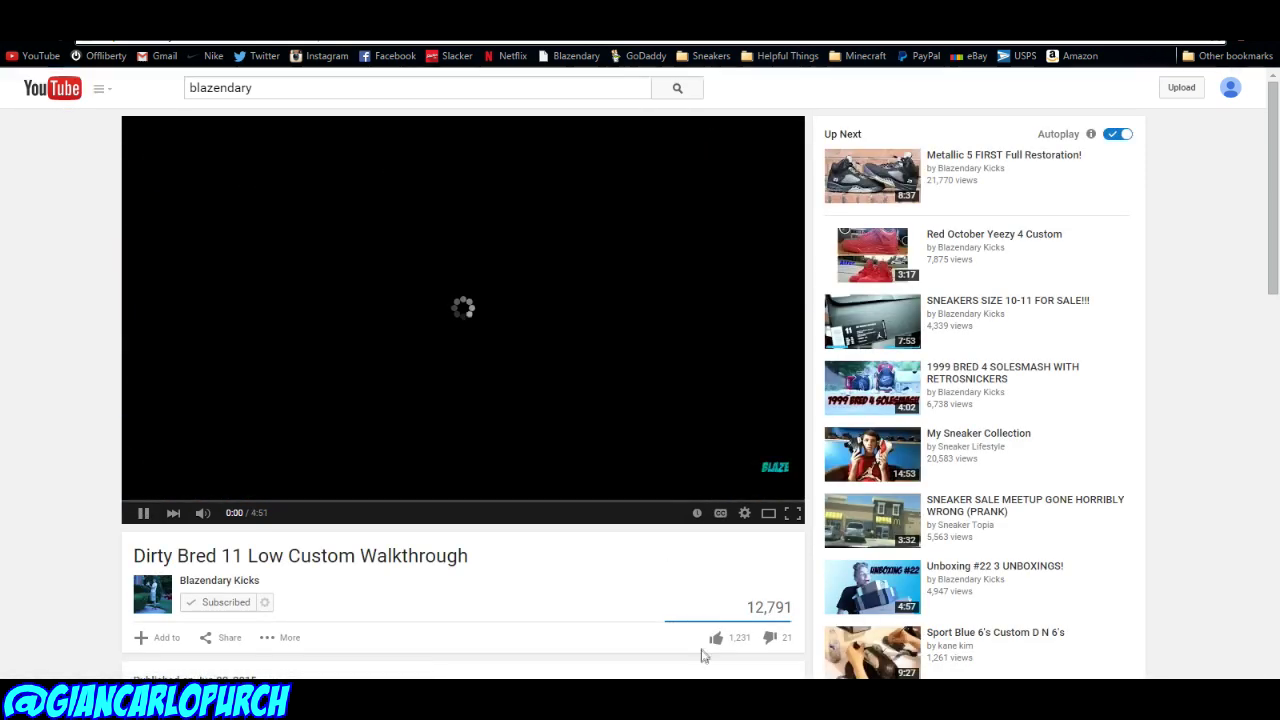
{"action": "left_click", "coordinate": [728, 636]}
{"action": "left_click", "coordinate": [634, 250]}
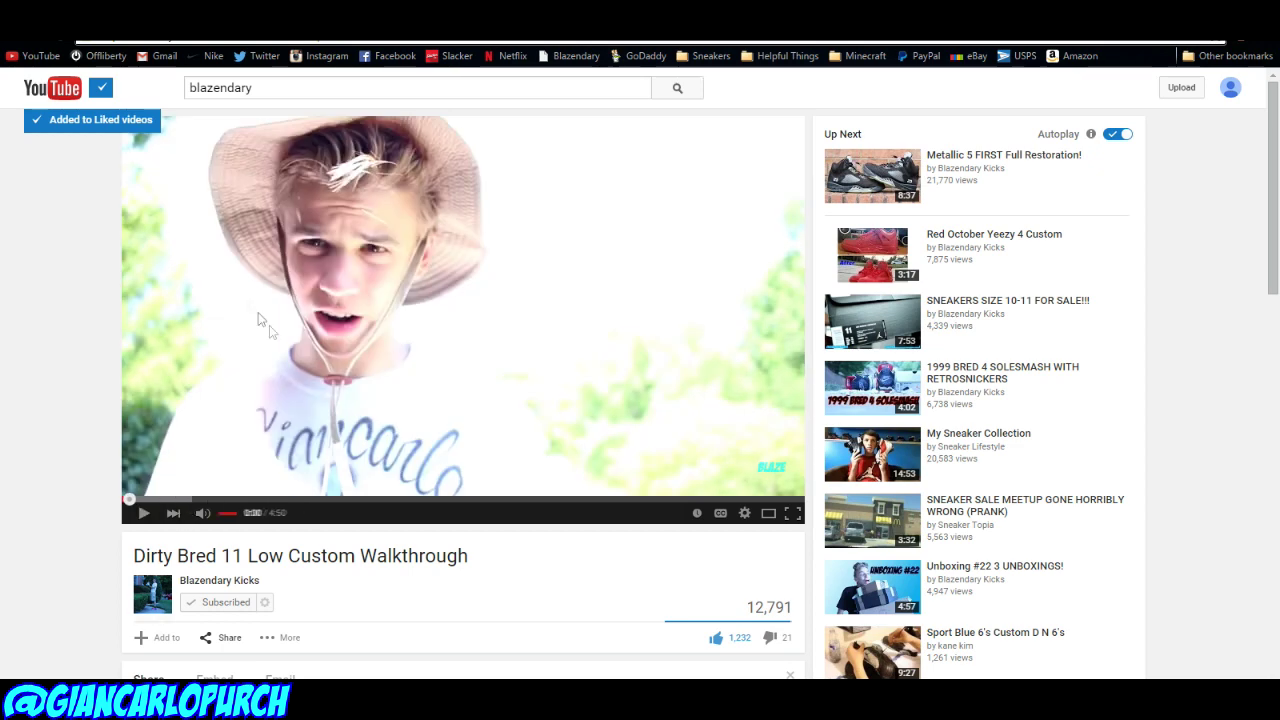
{"action": "left_click", "coordinate": [1230, 87]}
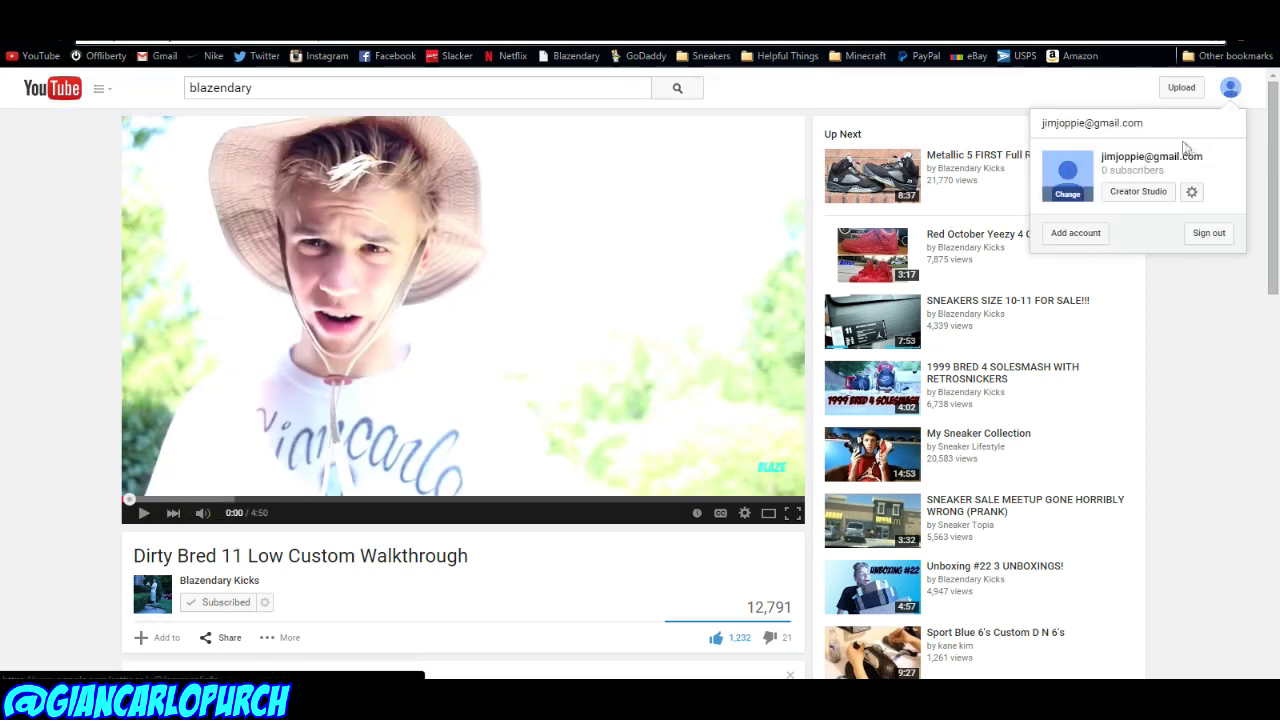
{"action": "left_click", "coordinate": [1138, 191]}
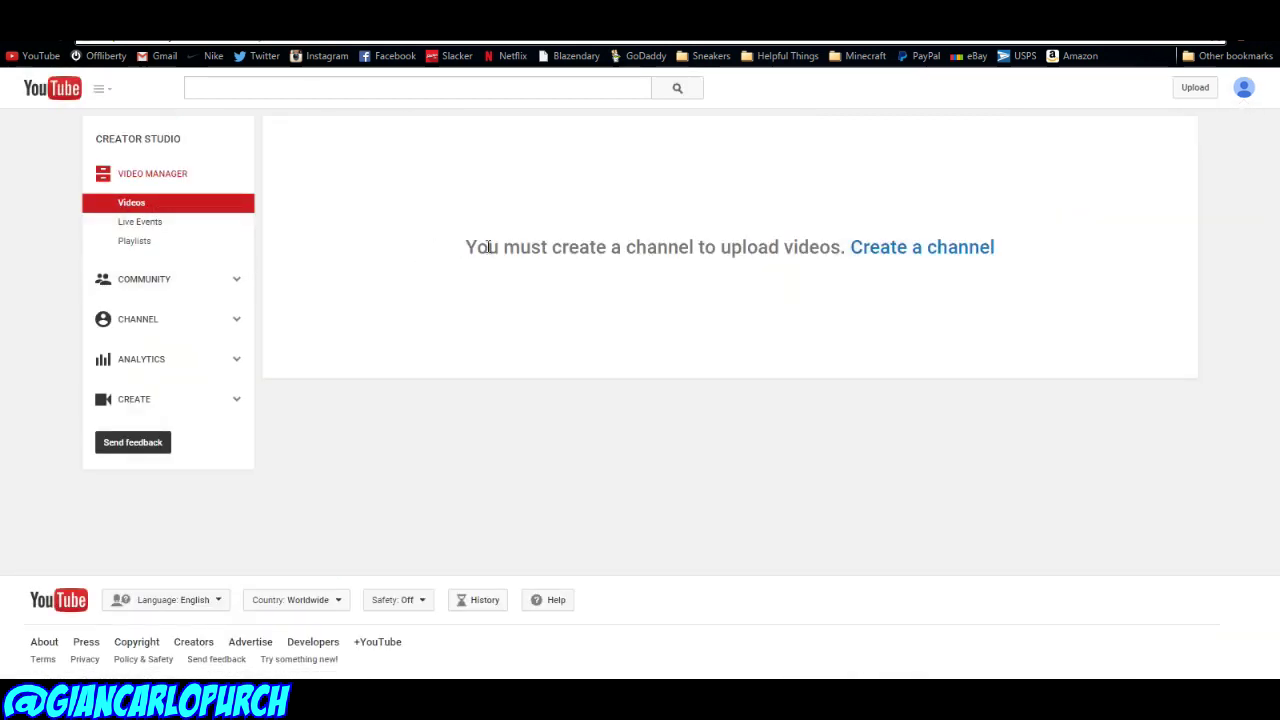
Step: Create a channel under a different name in the Arts, Entertainment or Sports category
{"action": "left_click", "coordinate": [878, 252]}
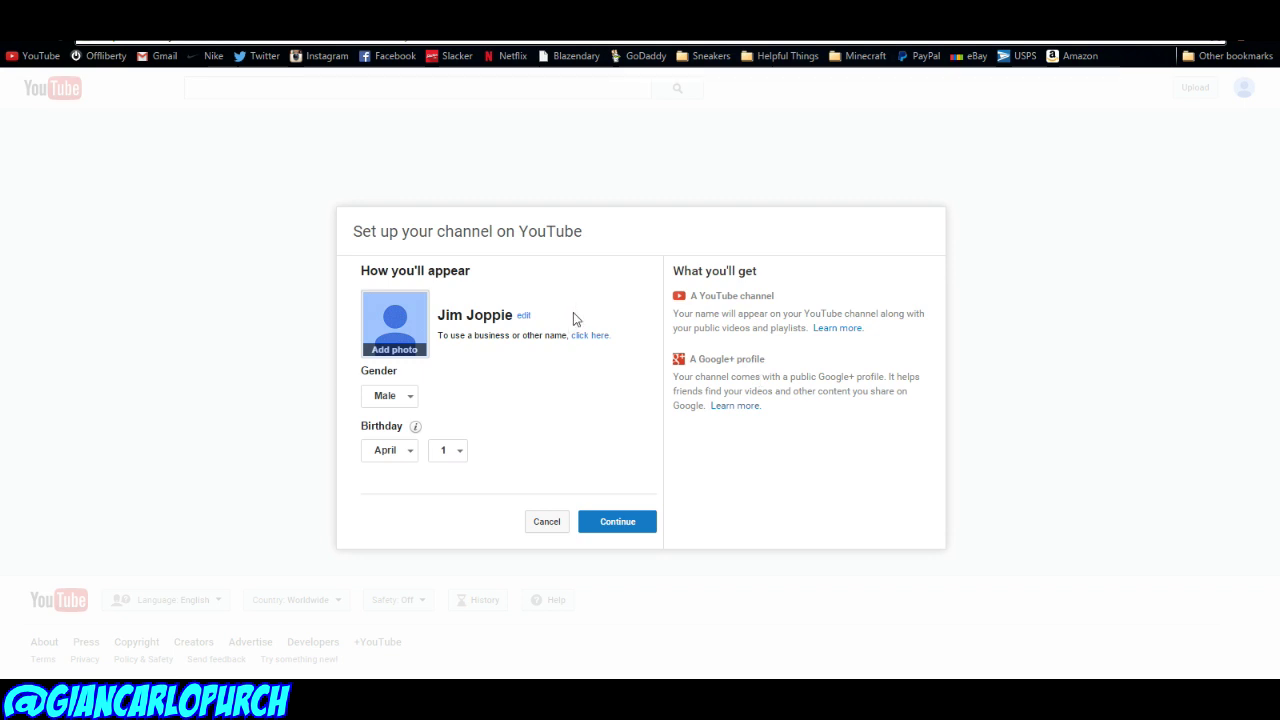
{"action": "left_click", "coordinate": [524, 315]}
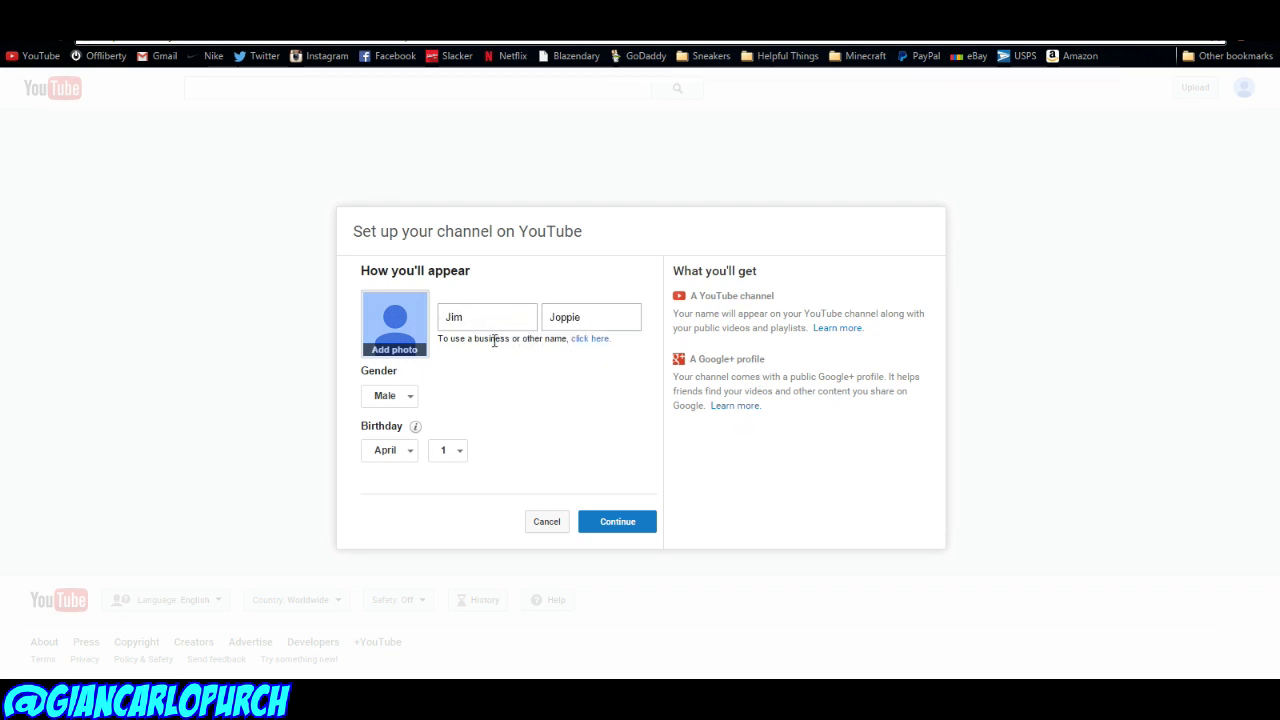
{"action": "left_click", "coordinate": [494, 335]}
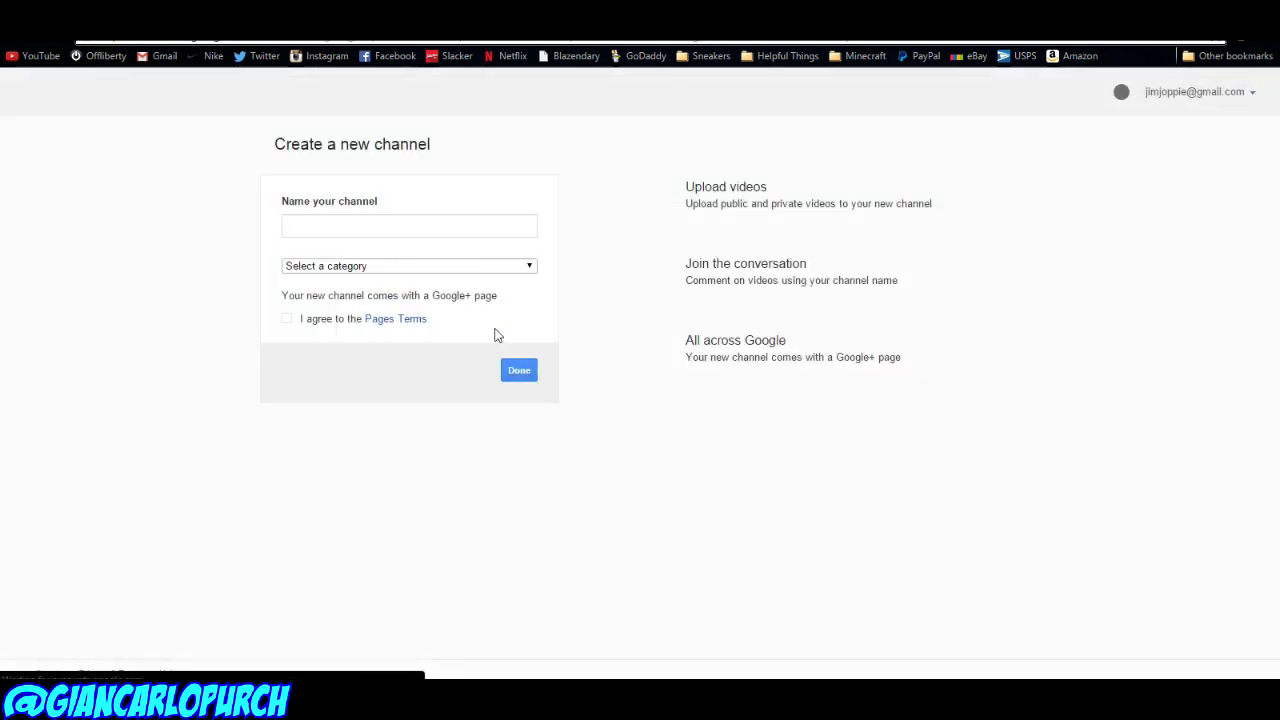
{"action": "left_click", "coordinate": [332, 225]}
{"action": "type", "text": "SneakerFreaker9000unboxerchamp"}
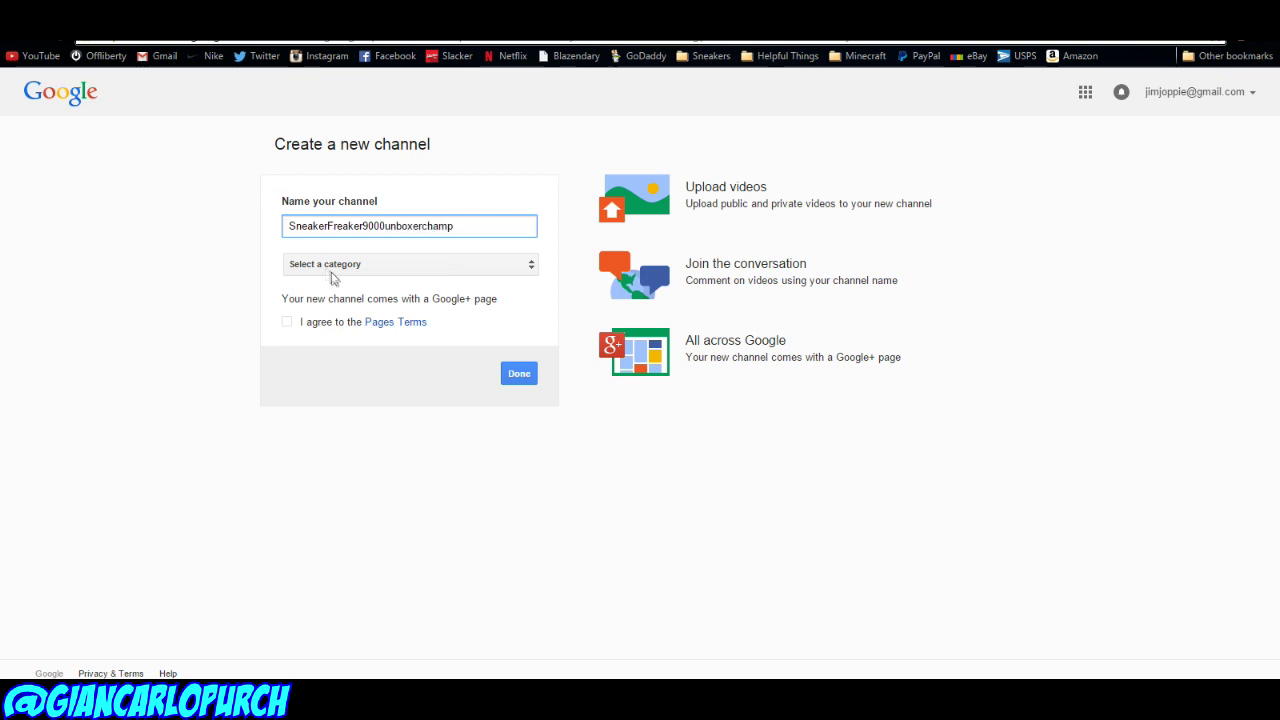
{"action": "left_click", "coordinate": [332, 272]}
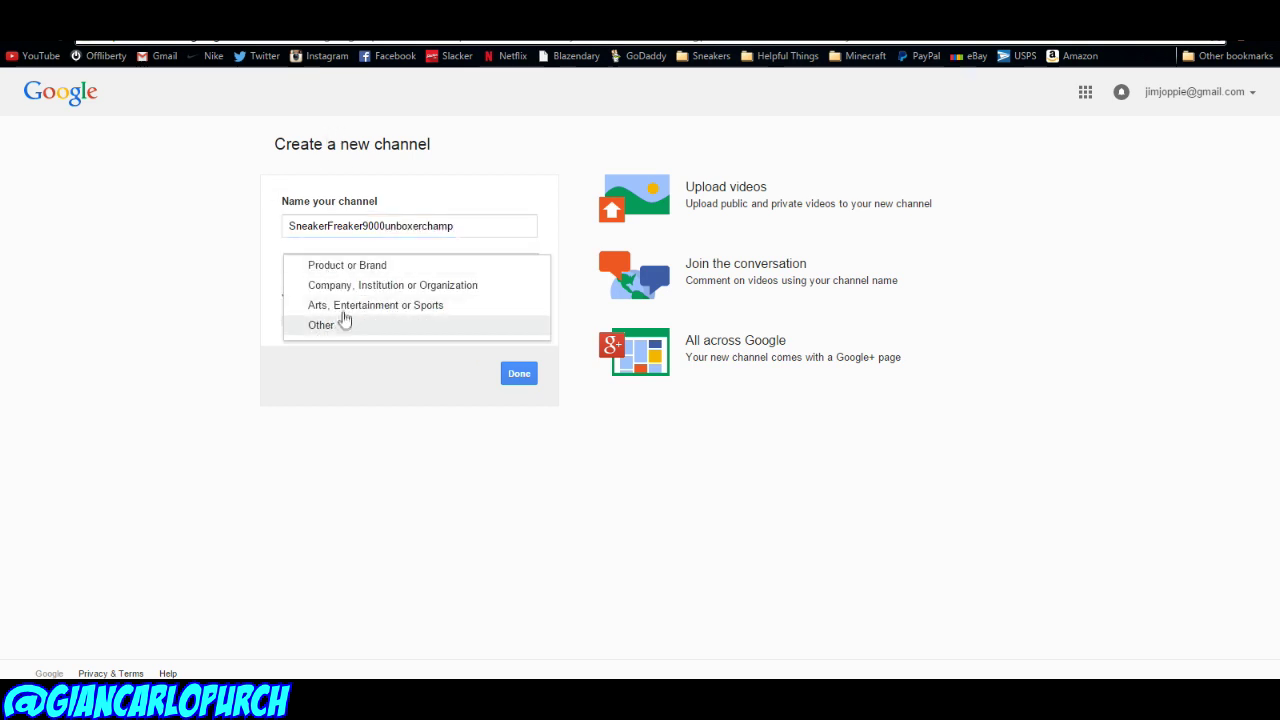
{"action": "left_click", "coordinate": [348, 303]}
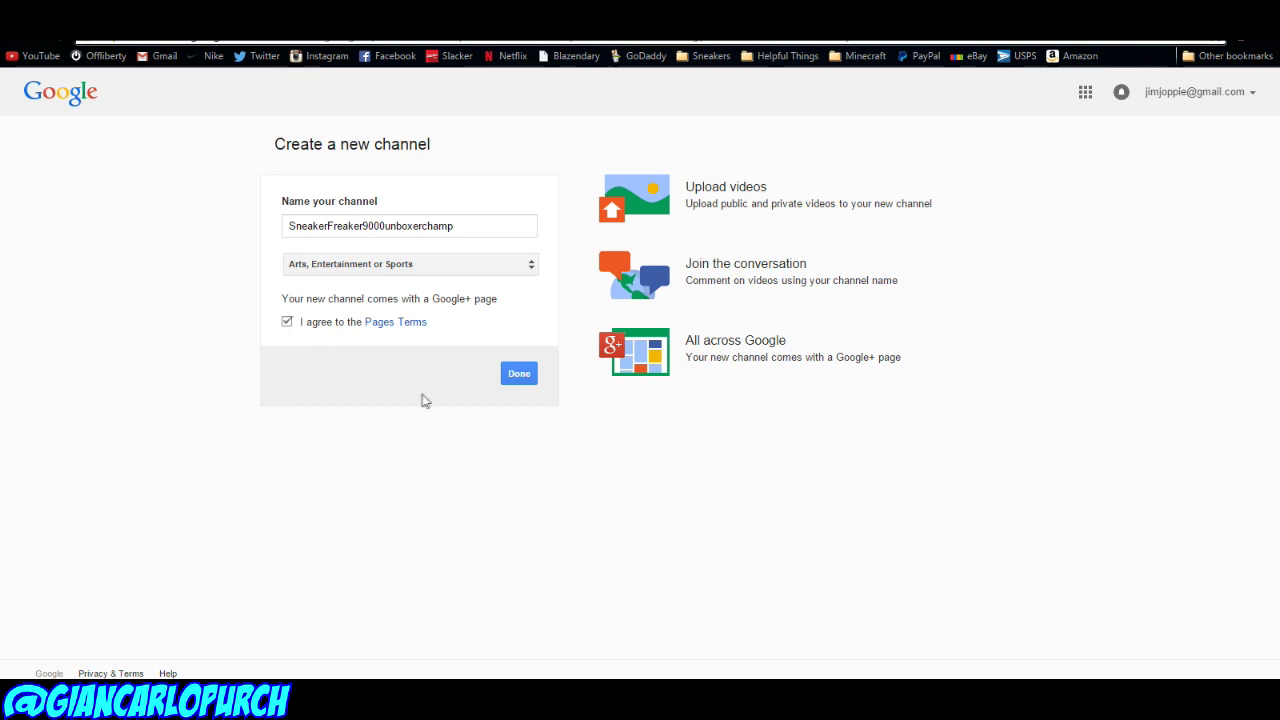
{"action": "left_click", "coordinate": [506, 374]}
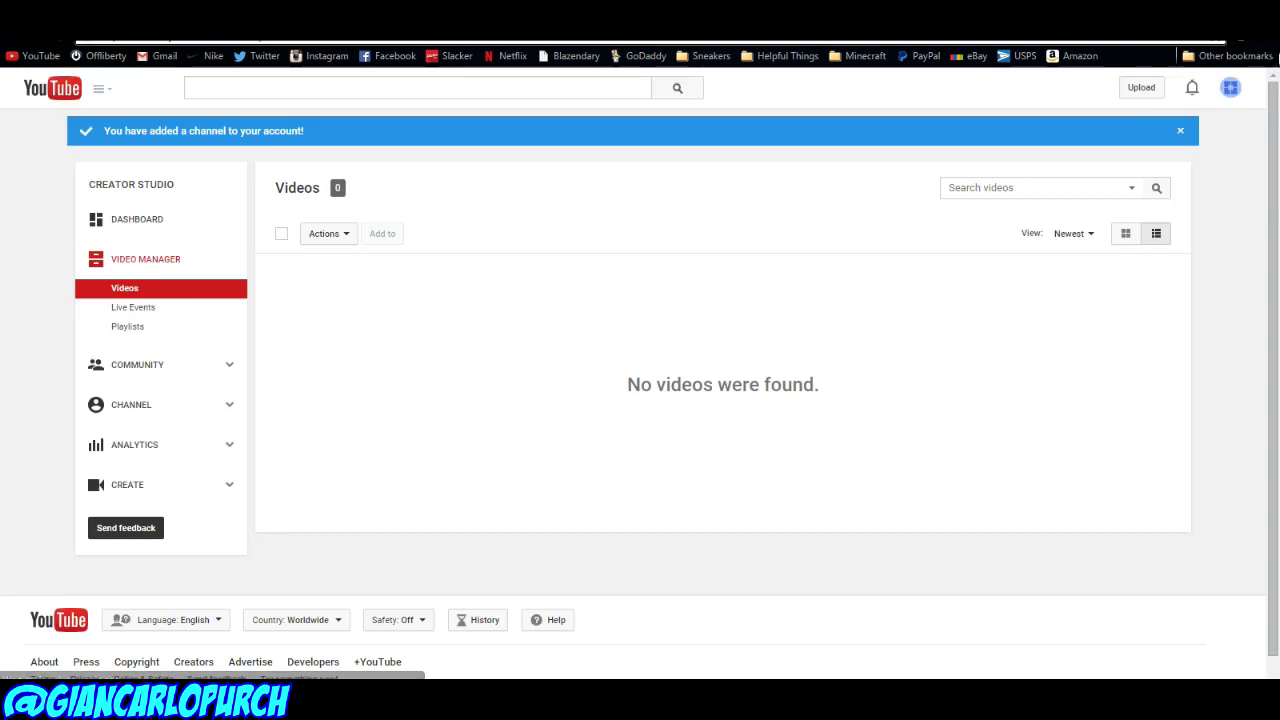
Step: Open Creator Studio for the new channel, then start a 'paint' search in a new tab
{"action": "left_click", "coordinate": [1228, 91]}
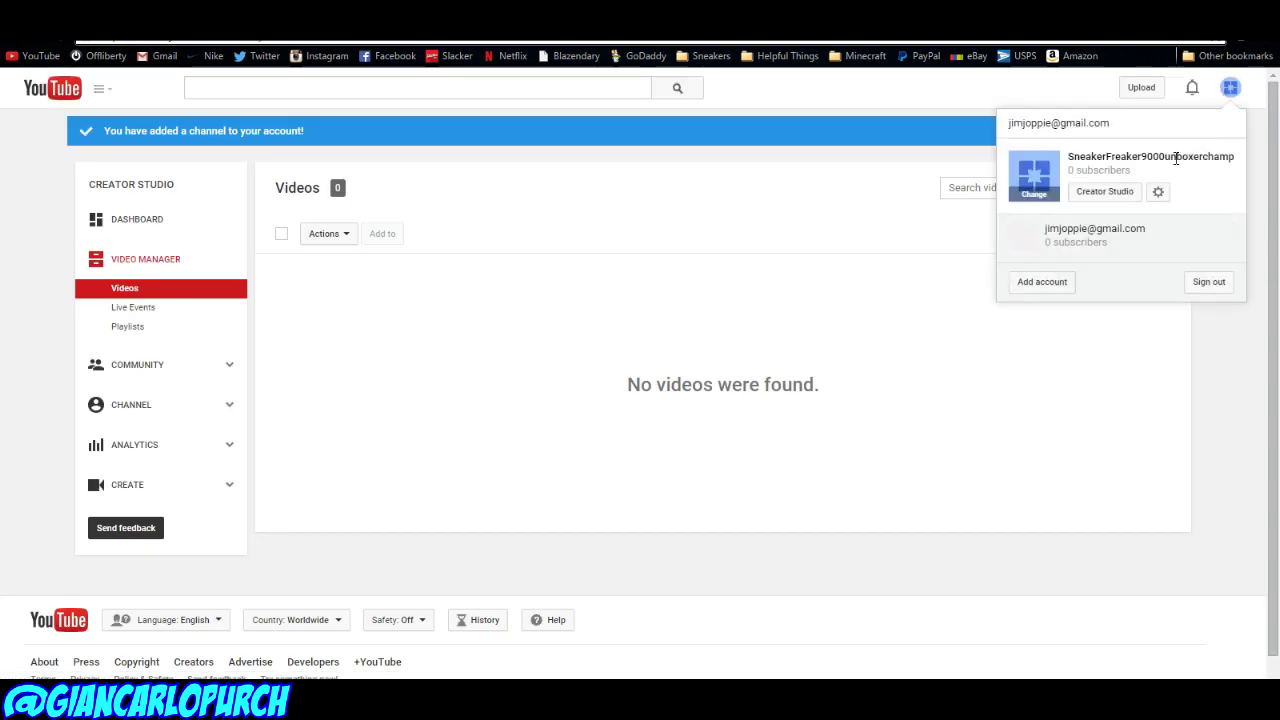
{"action": "left_click", "coordinate": [1124, 189]}
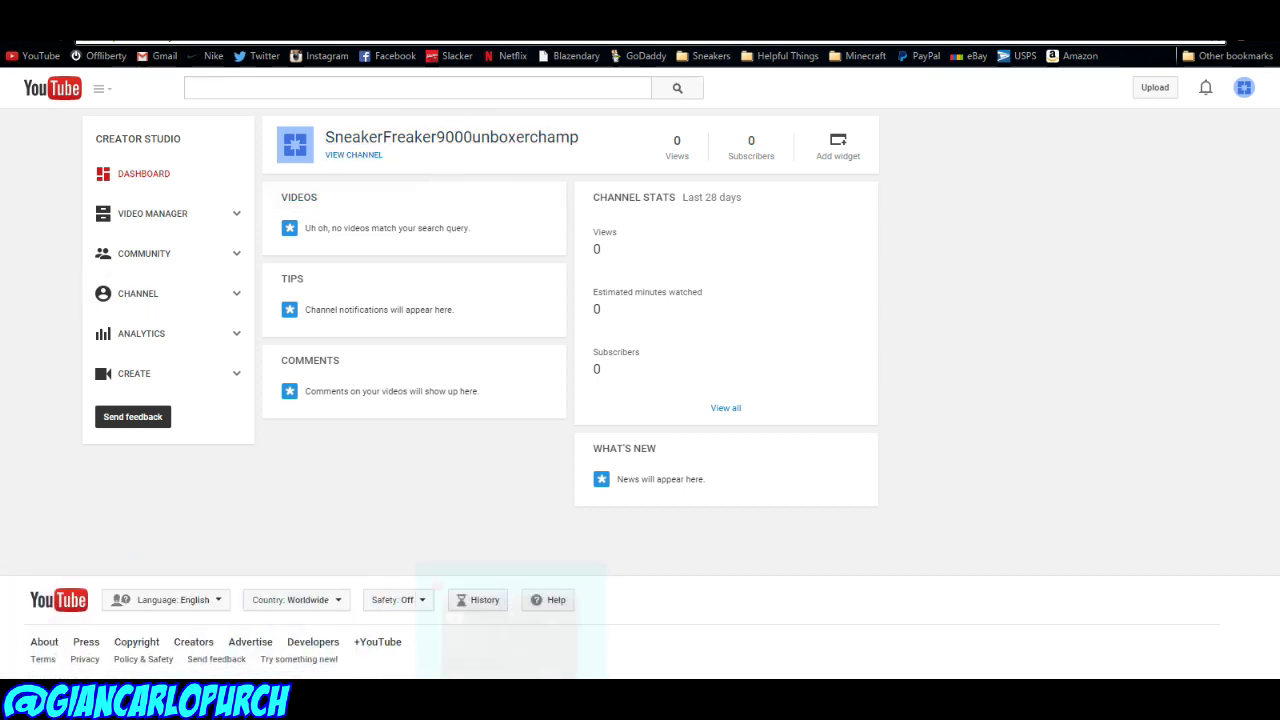
{"action": "left_click", "coordinate": [396, 56]}
{"action": "type", "text": "paint"}
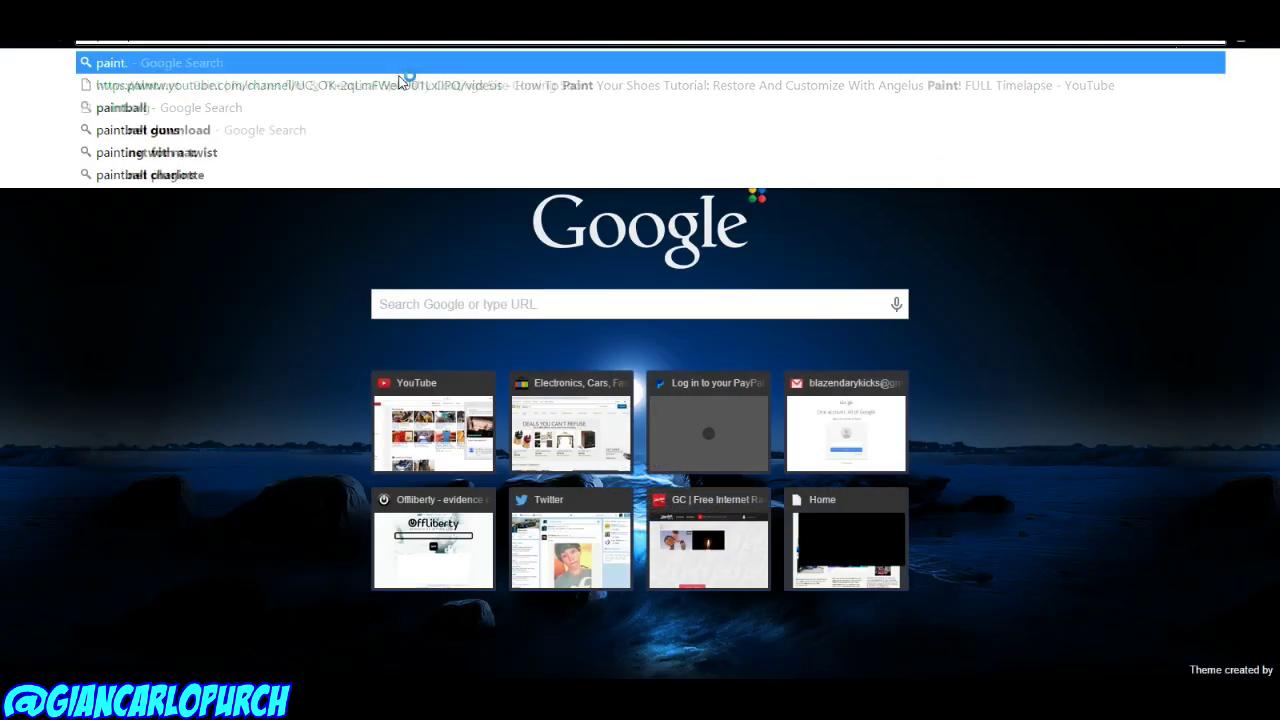
Step: Correct the search text to 'paint .net' and run the search
{"action": "key", "text": "BackSpace"}
{"action": "key", "text": "BackSpace"}
{"action": "key", "text": "BackSpace"}
{"action": "key", "text": "BackSpace"}
{"action": "key", "text": "BackSpace"}
{"action": "type", "text": "paint ne"}
{"action": "key", "text": "BackSpace"}
{"action": "key", "text": "BackSpace"}
{"action": "key", "text": "BackSpace"}
{"action": "type", "text": ".net"}
{"action": "key", "text": "Return"}
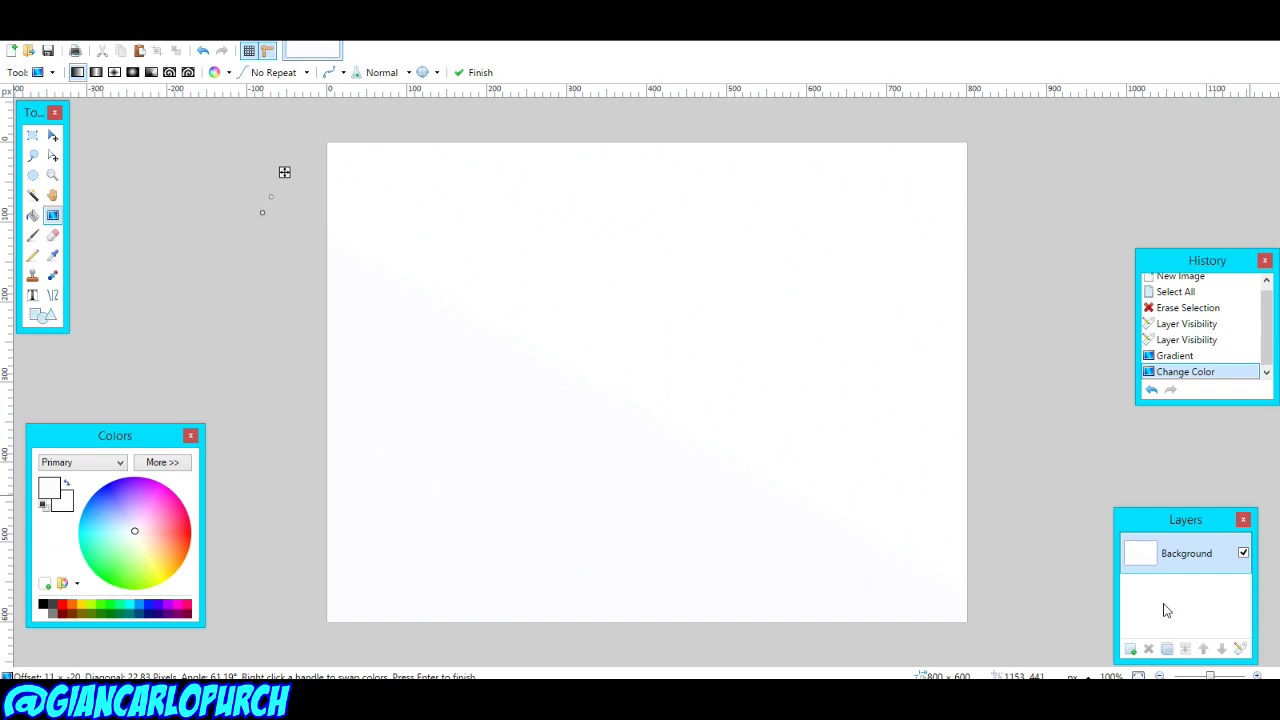
Step: Clear the canvas and drag a blue-to-pink gradient from top-left to bottom-right
{"action": "key", "text": "ctrl+a"}
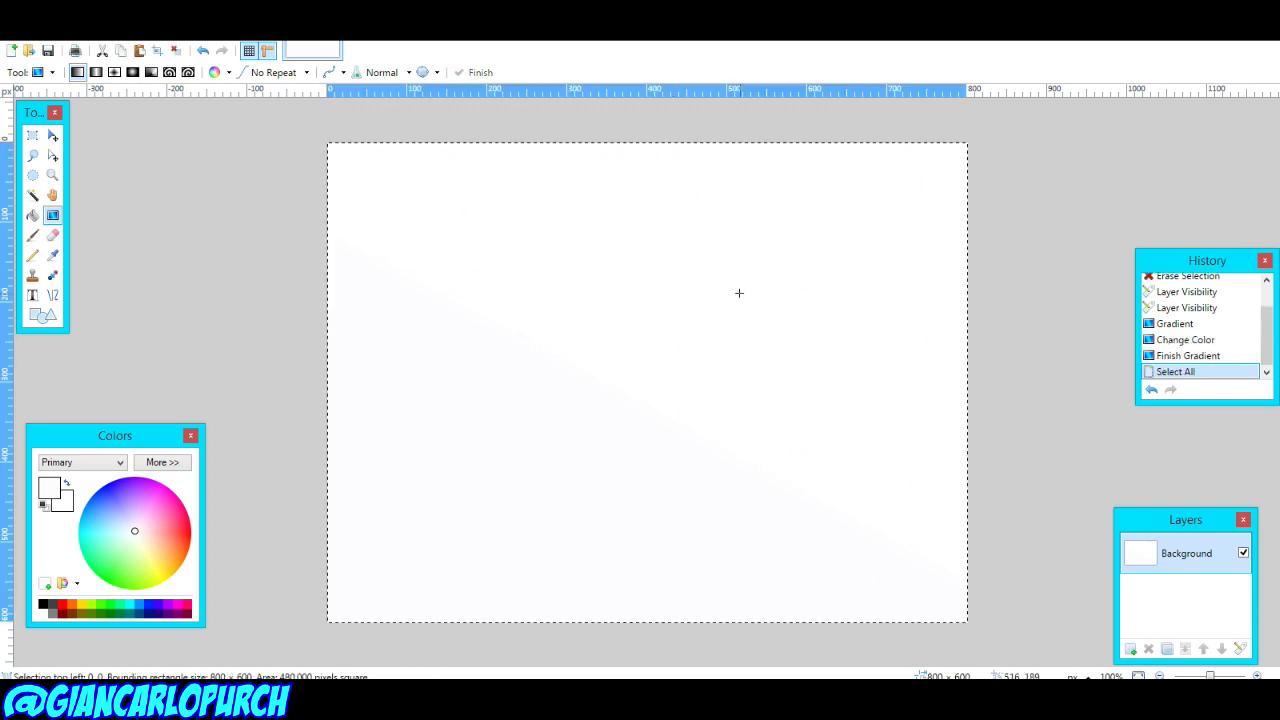
{"action": "key", "text": "Delete"}
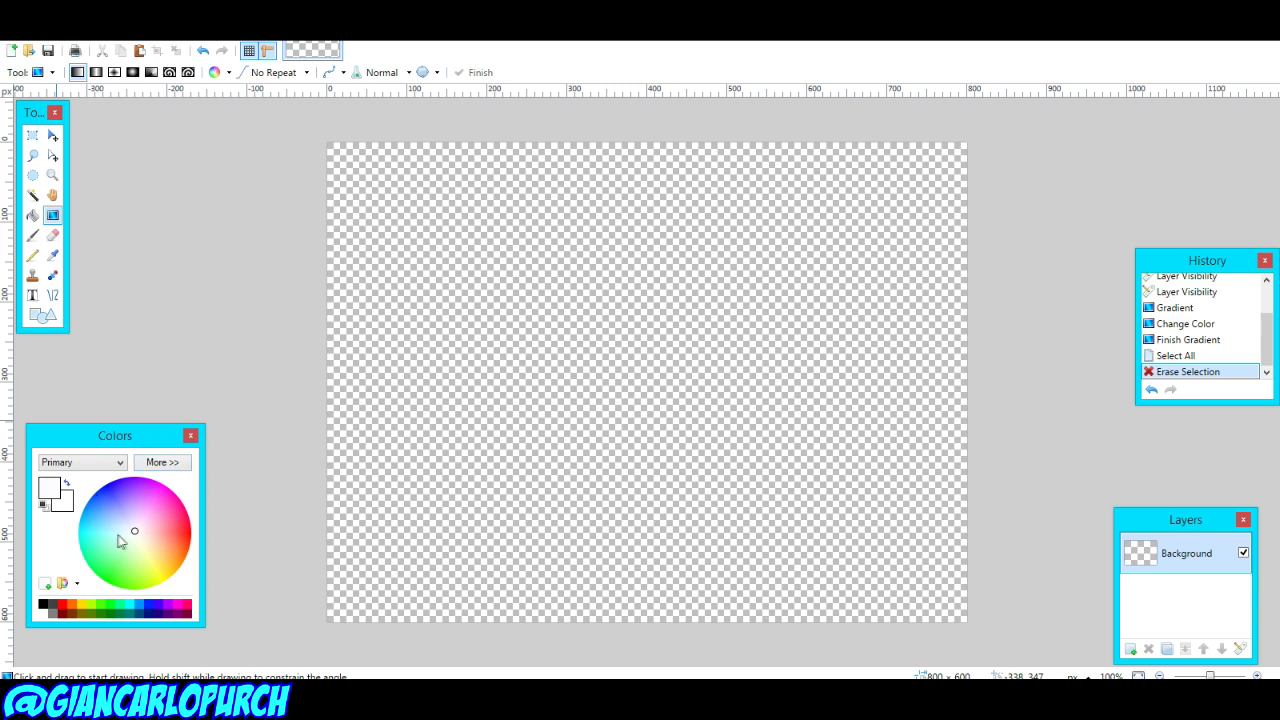
{"action": "left_click", "coordinate": [88, 463]}
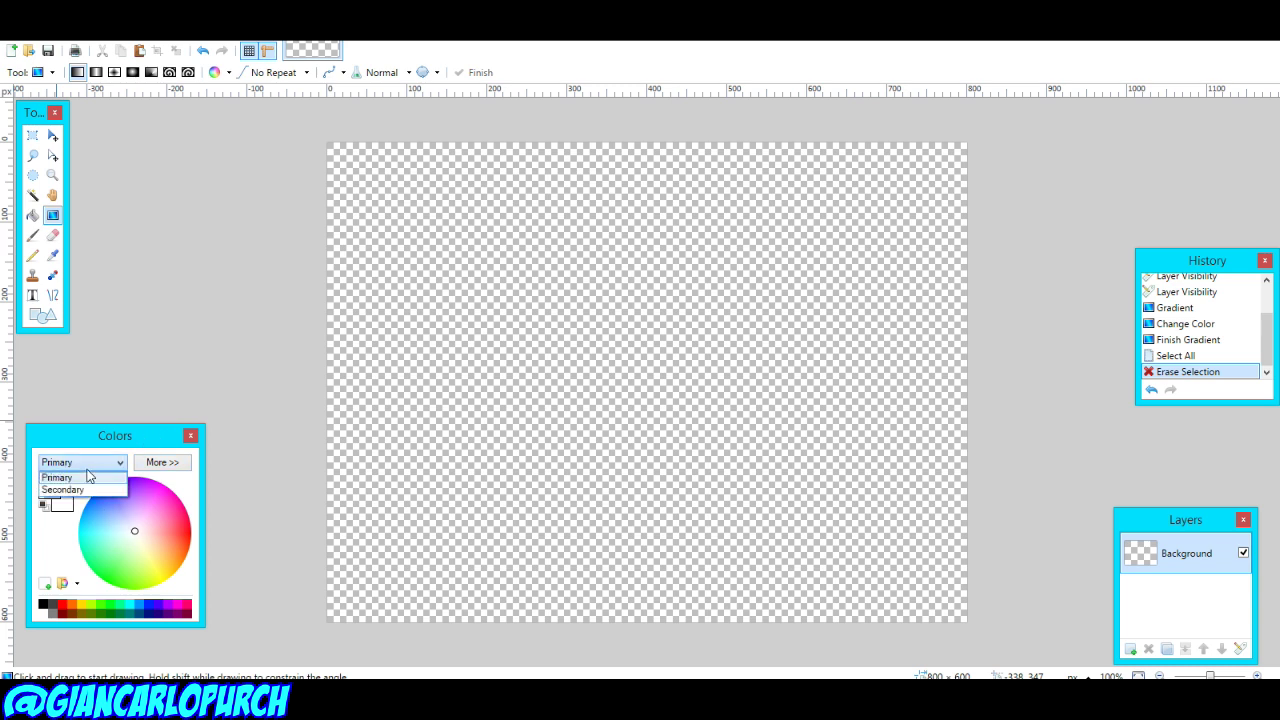
{"action": "left_click", "coordinate": [62, 475]}
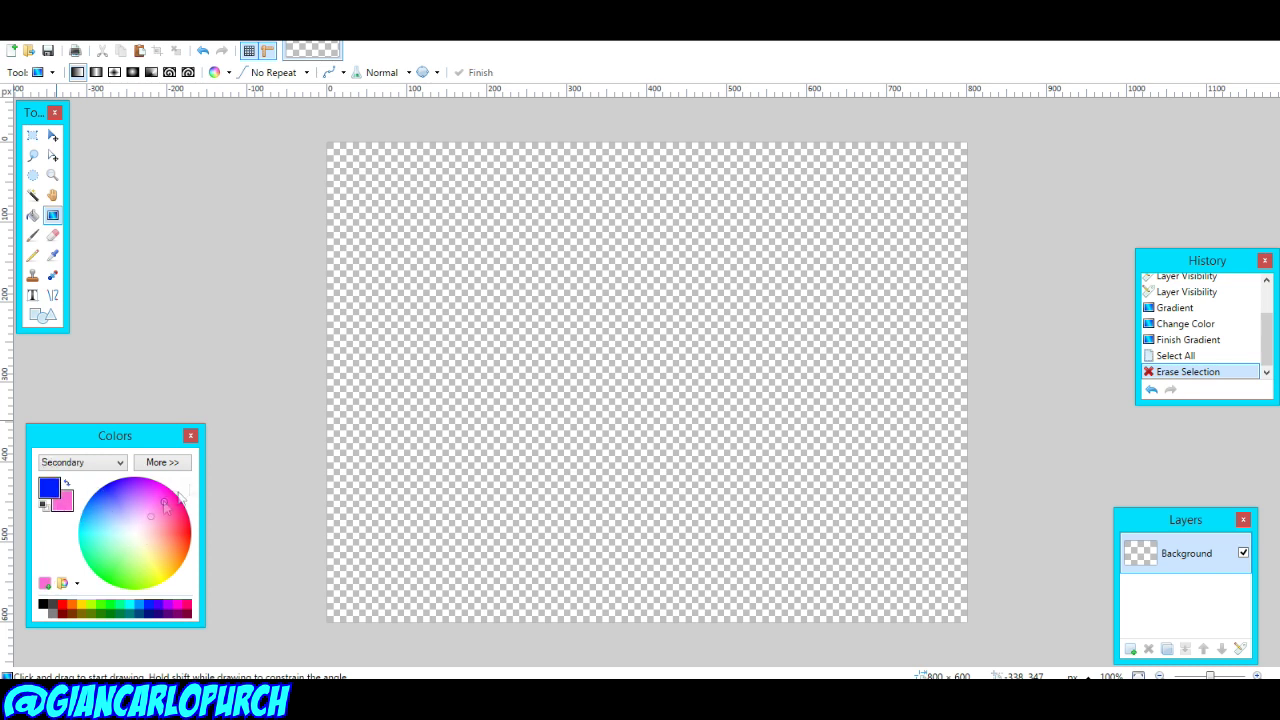
{"action": "left_click_drag", "start_coordinate": [322, 144], "coordinate": [1043, 715]}
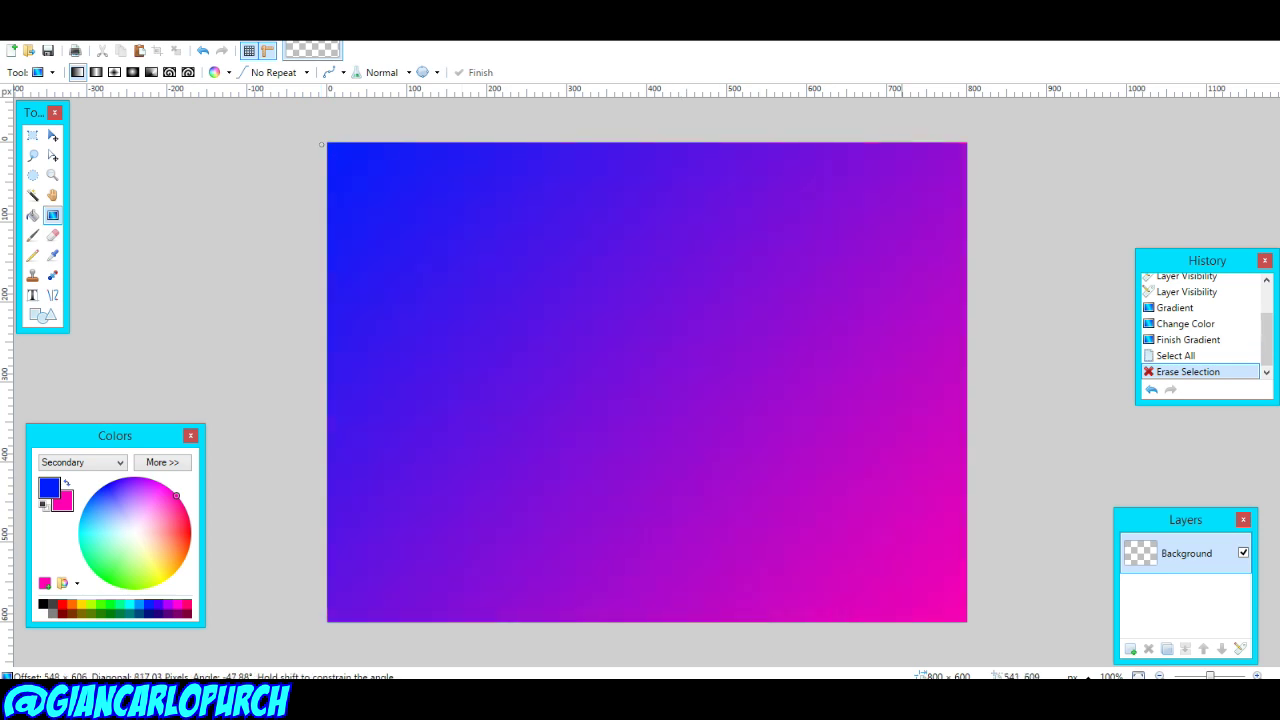
{"action": "left_click_drag", "start_coordinate": [990, 660], "coordinate": [993, 662]}
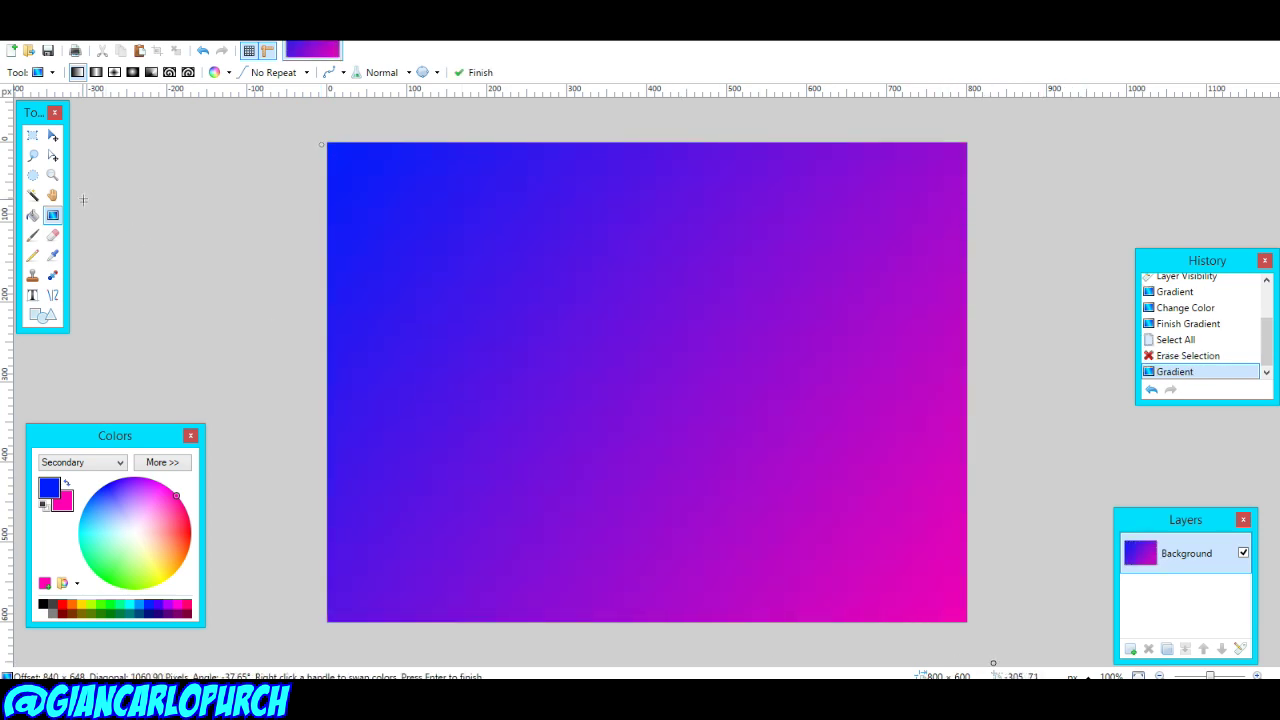
{"action": "left_click", "coordinate": [33, 296]}
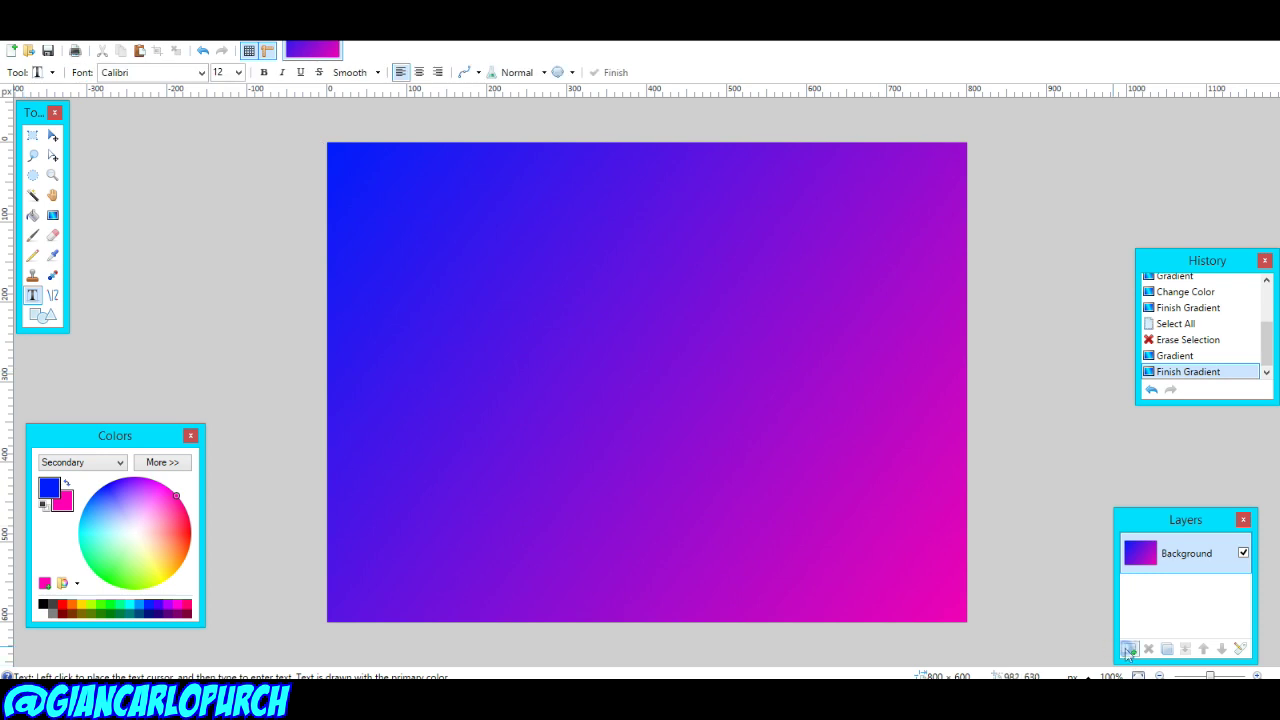
Step: On a new layer, add the red centred BadaBoom BB title 'SNEAKERFREAKER 9000 UNBOXERCHAMP'
{"action": "left_click", "coordinate": [1128, 649]}
{"action": "left_click", "coordinate": [201, 73]}
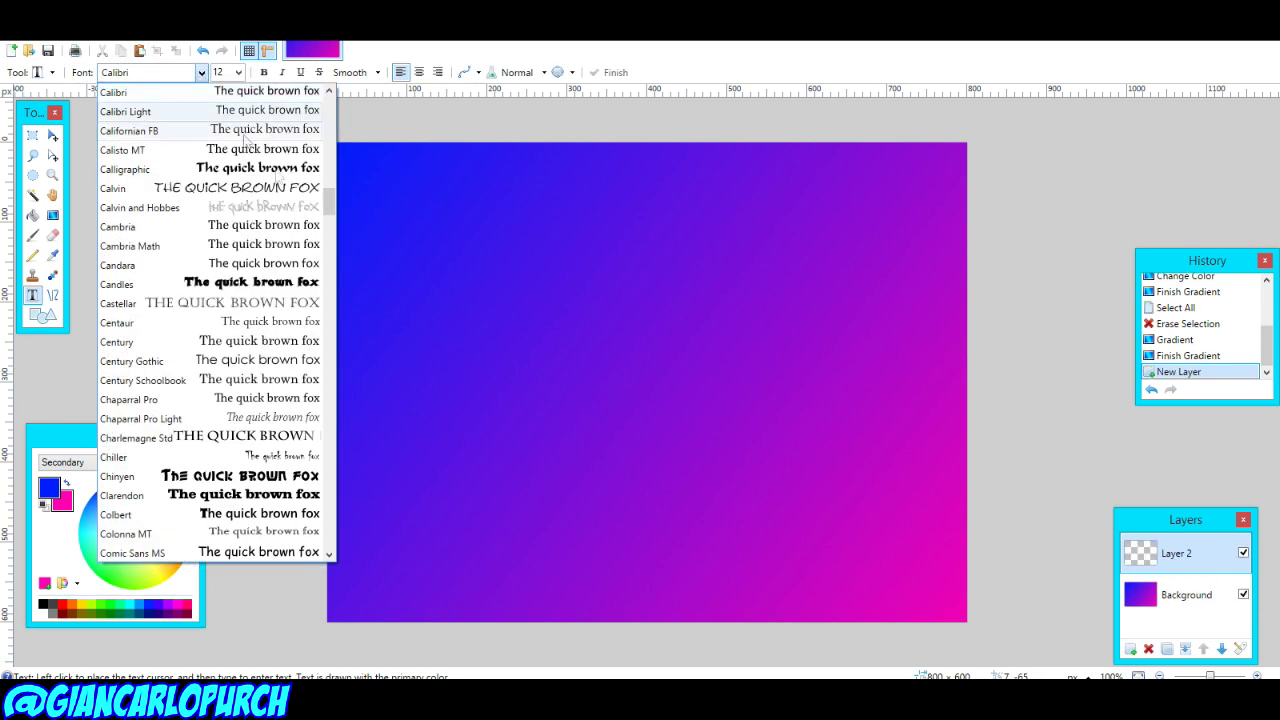
{"action": "scroll", "coordinate": [197, 114], "scroll_direction": "up", "scroll_amount": 10}
{"action": "left_click", "coordinate": [197, 112]}
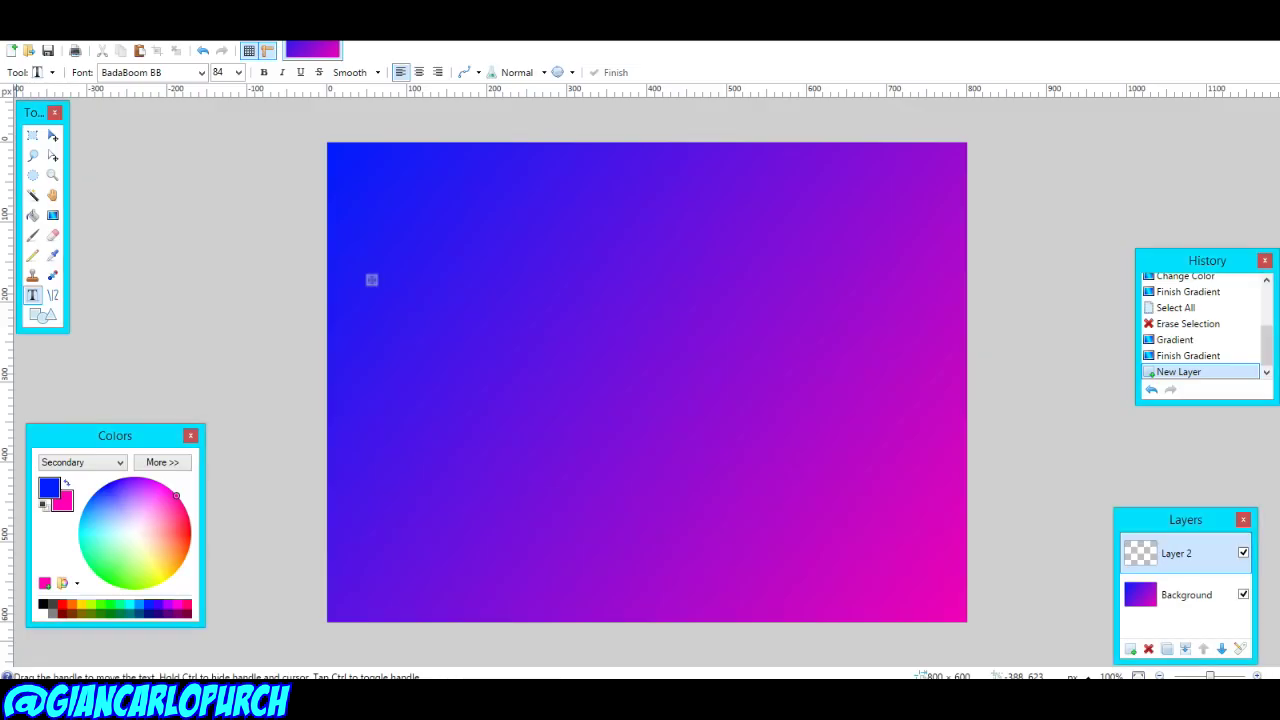
{"action": "right_click", "coordinate": [62, 603]}
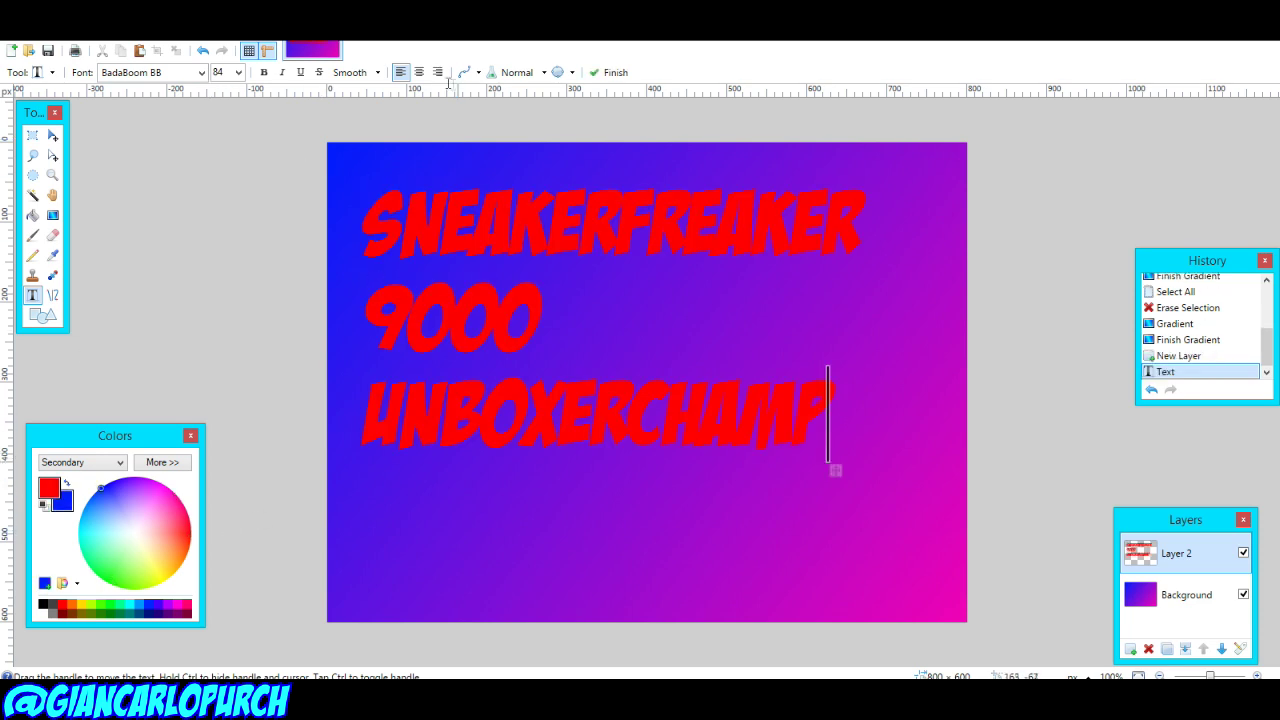
{"action": "key", "text": "ctrl+e"}
{"action": "left_click_drag", "start_coordinate": [603, 471], "coordinate": [884, 514]}
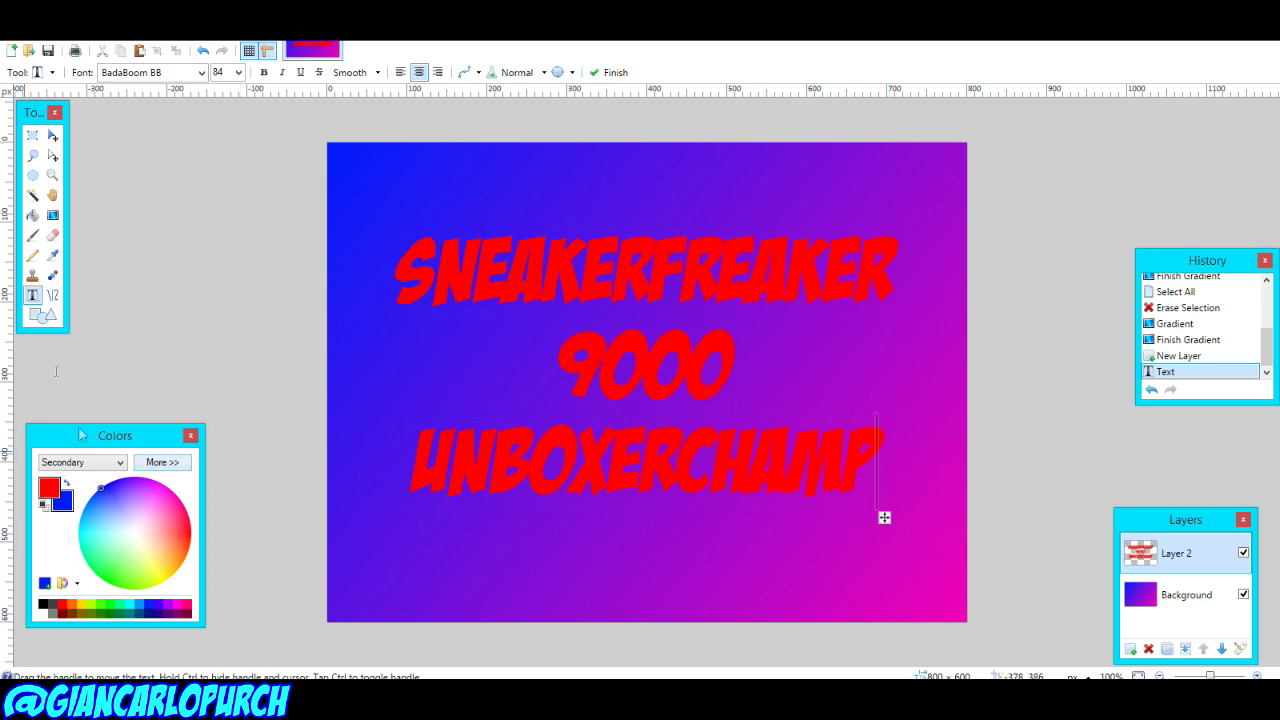
{"action": "left_click", "coordinate": [1130, 649]}
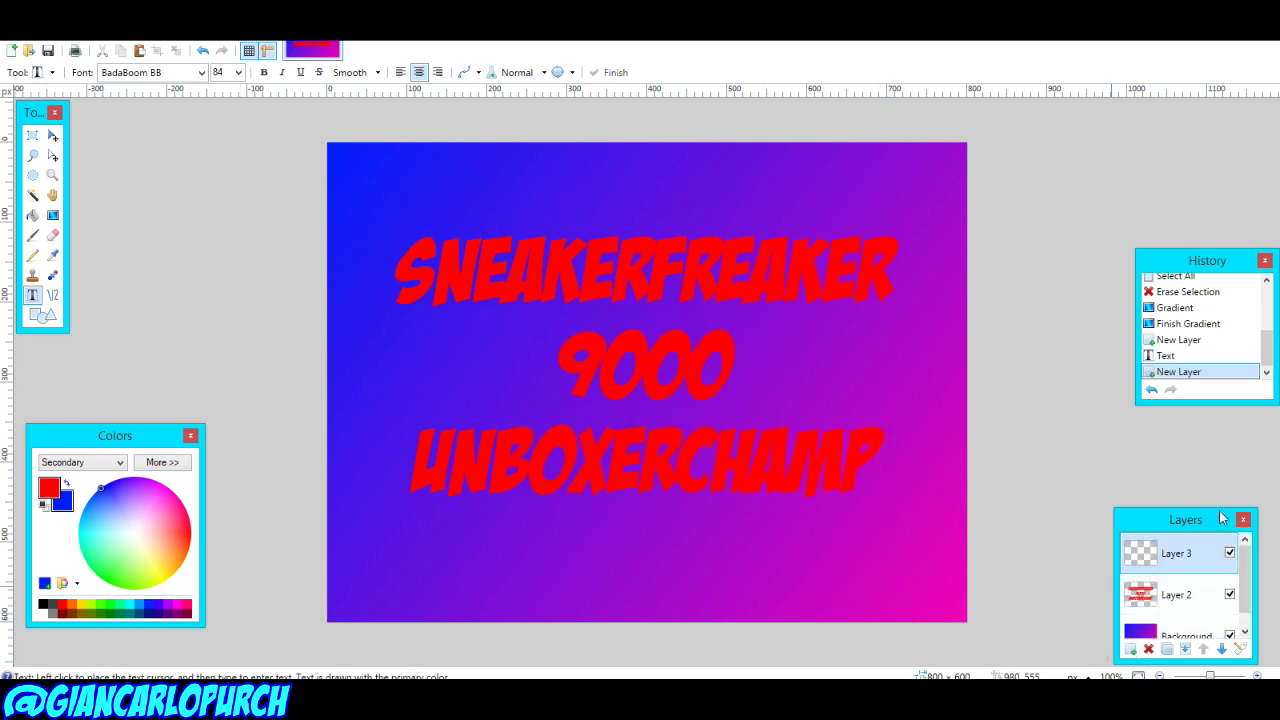
Step: Paste the panda photo keeping canvas size, shrink it, place it left of 9000, tilt it about 31°
{"action": "key", "text": "ctrl+v"}
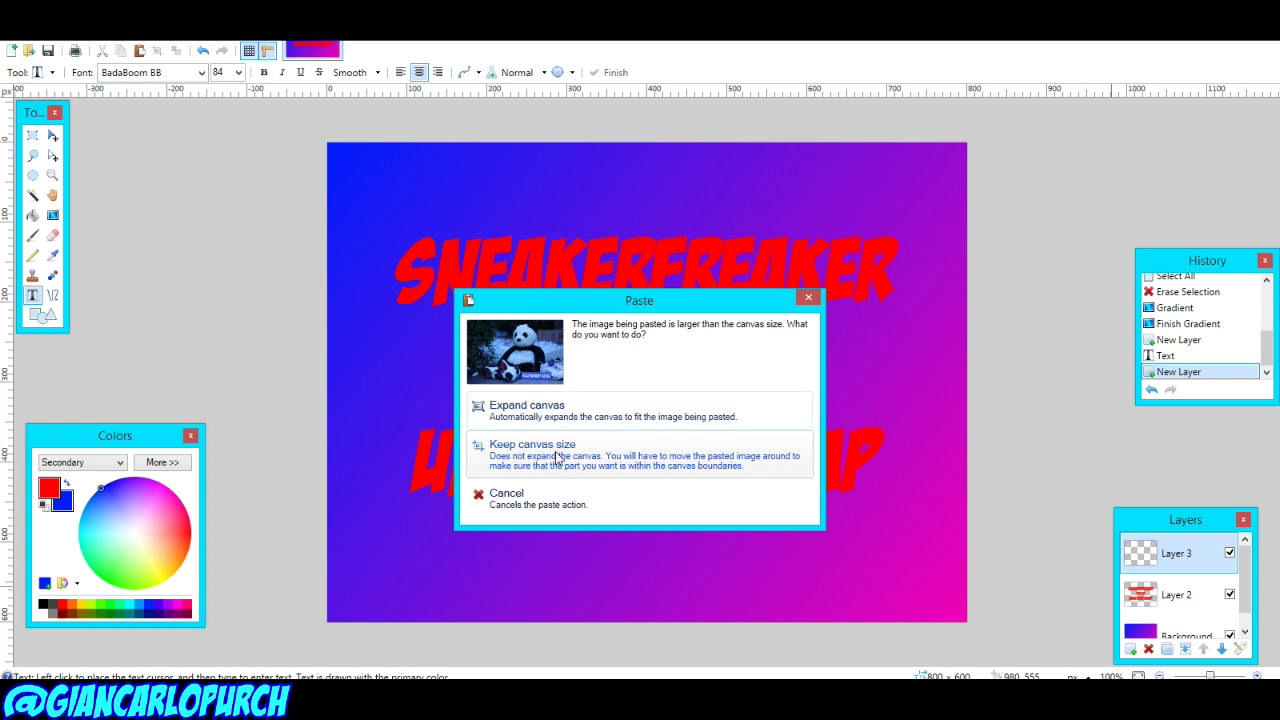
{"action": "left_click", "coordinate": [558, 457]}
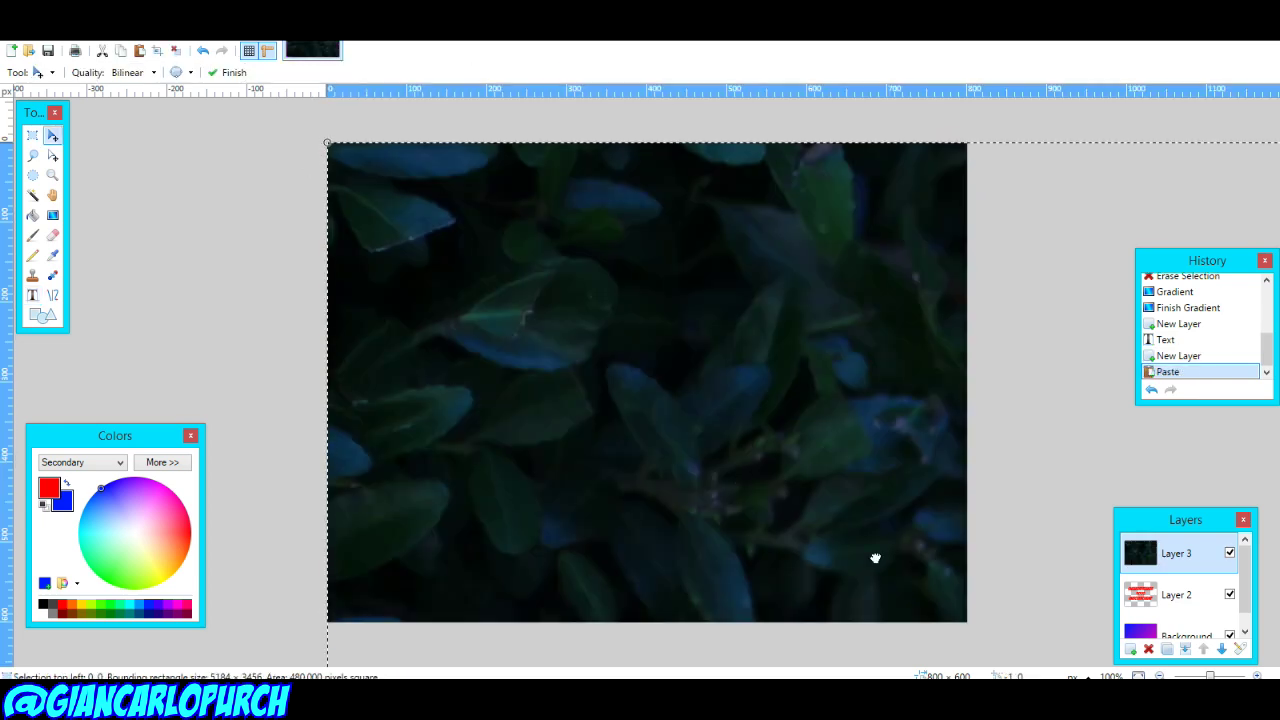
{"action": "left_click_drag", "start_coordinate": [875, 557], "coordinate": [373, 196]}
{"action": "left_click_drag", "start_coordinate": [286, 171], "coordinate": [158, 268]}
{"action": "left_click_drag", "start_coordinate": [234, 323], "coordinate": [157, 131]}
{"action": "left_click_drag", "start_coordinate": [200, 194], "coordinate": [559, 404]}
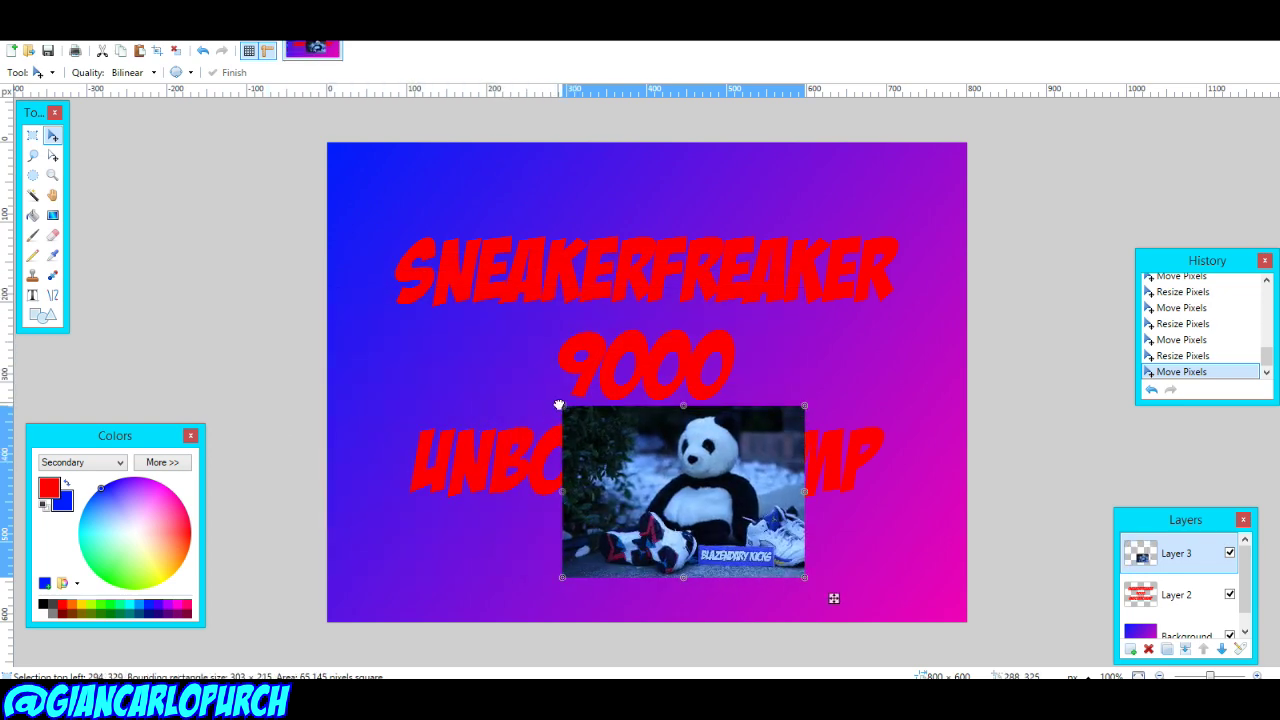
{"action": "left_click_drag", "start_coordinate": [692, 546], "coordinate": [541, 508]}
{"action": "left_click_drag", "start_coordinate": [545, 622], "coordinate": [500, 594]}
{"action": "left_click_drag", "start_coordinate": [543, 558], "coordinate": [533, 353]}
Step: Move the title layer above the photo layer and select the whole canvas
{"action": "double_click", "coordinate": [1168, 560]}
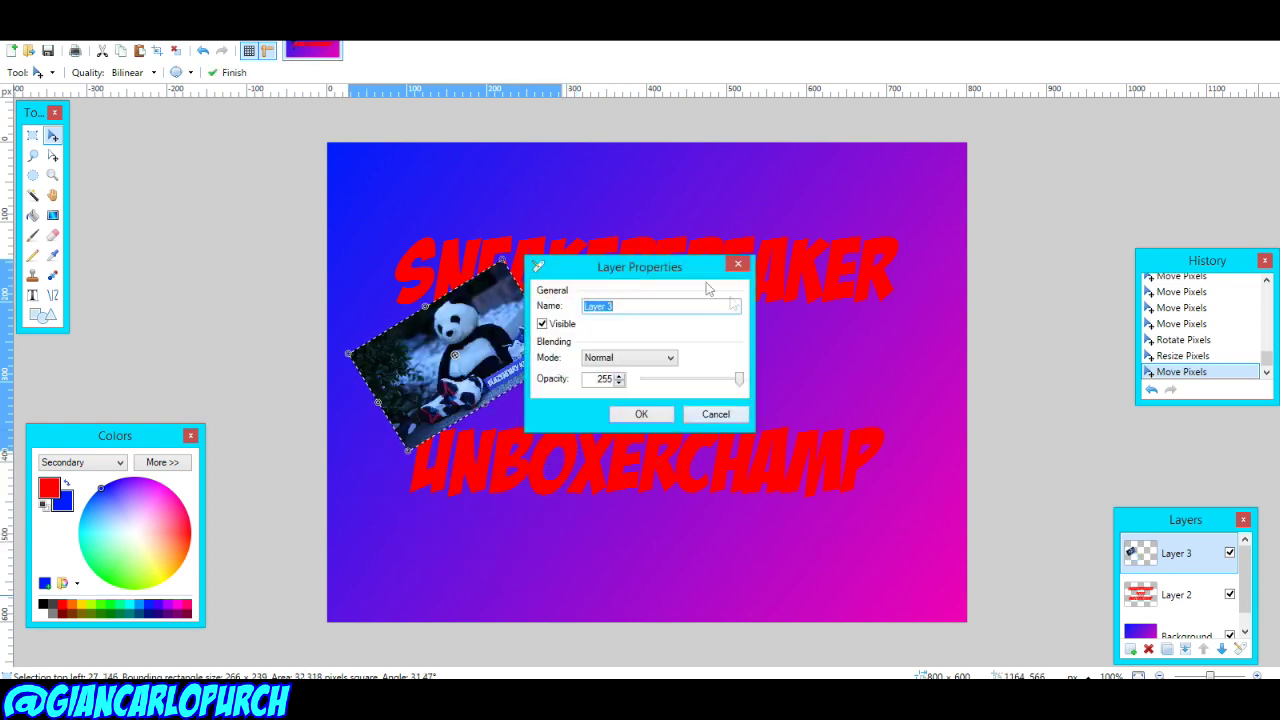
{"action": "left_click", "coordinate": [716, 414]}
{"action": "left_click", "coordinate": [1170, 594]}
{"action": "left_click", "coordinate": [1203, 648]}
{"action": "left_click_drag", "start_coordinate": [505, 340], "coordinate": [505, 340]}
{"action": "key", "text": "ctrl+z"}
{"action": "scroll", "coordinate": [1186, 560], "scroll_direction": "down", "scroll_amount": 1}
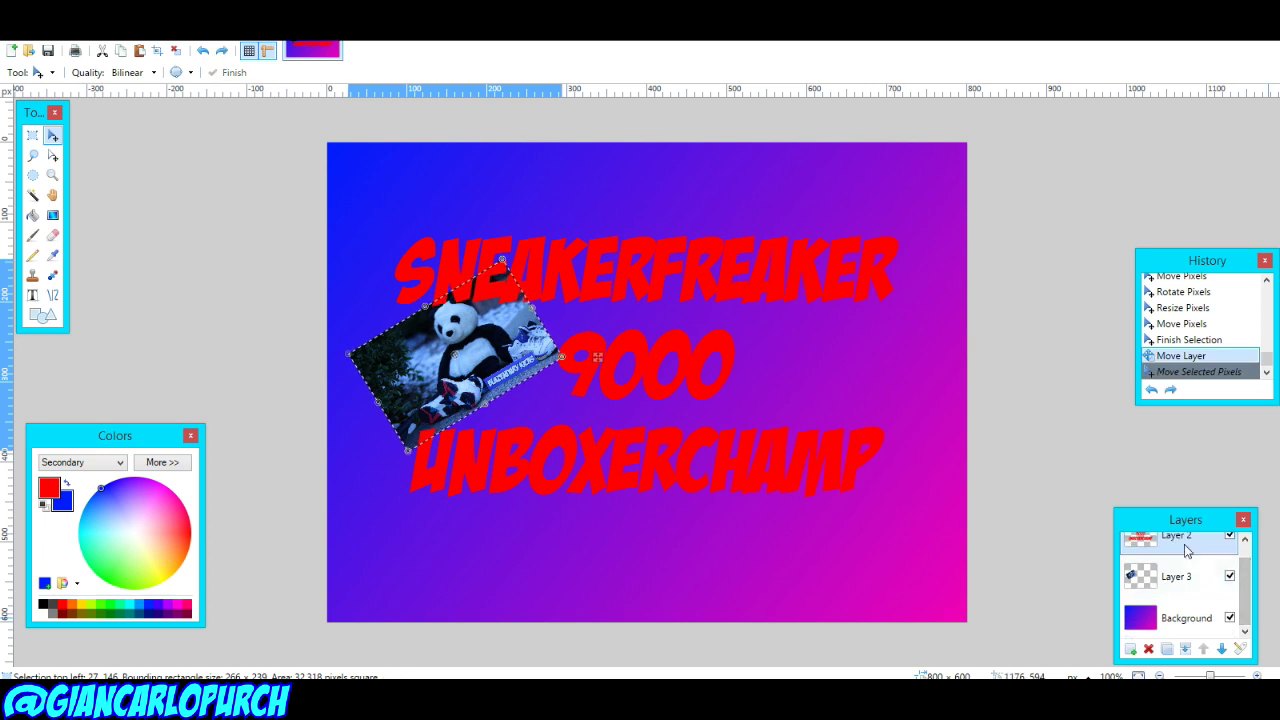
{"action": "key", "text": "ctrl+a"}
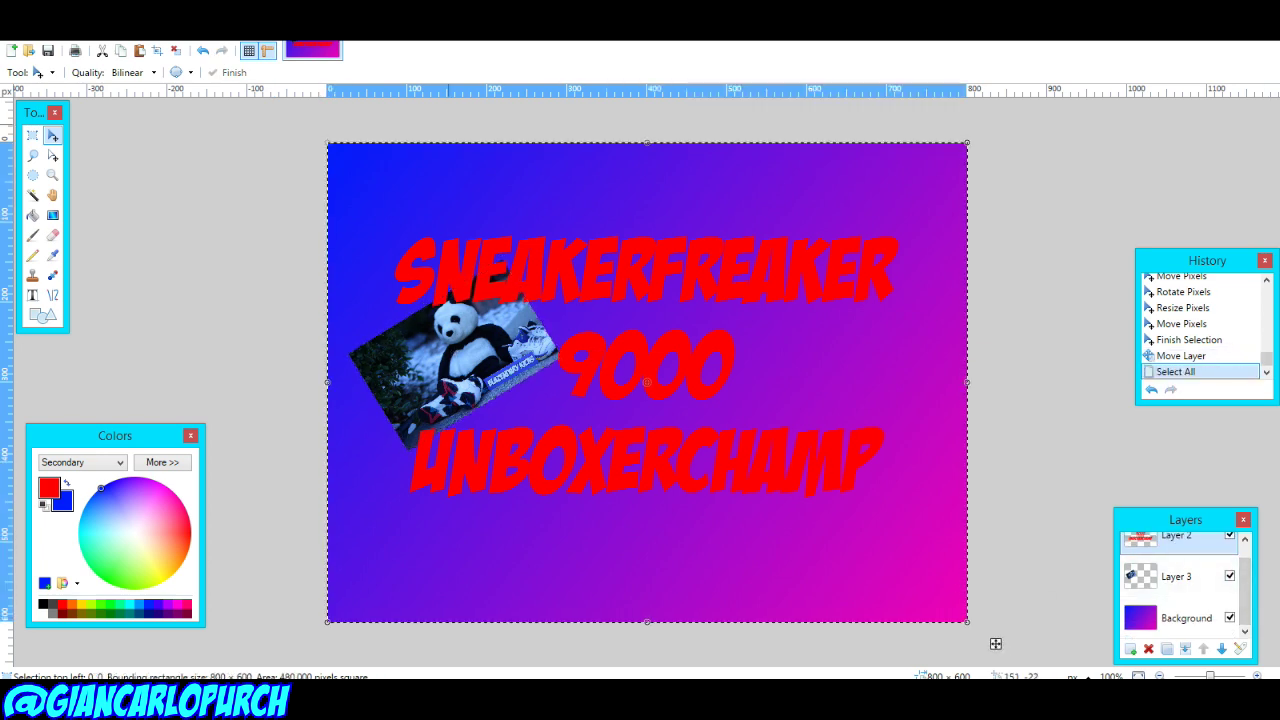
Step: Apply an Effects > Object > Drop Shadow with black shadow colour to the red title
{"action": "left_click", "coordinate": [270, 48]}
{"action": "mouse_move", "coordinate": [277, 120]}
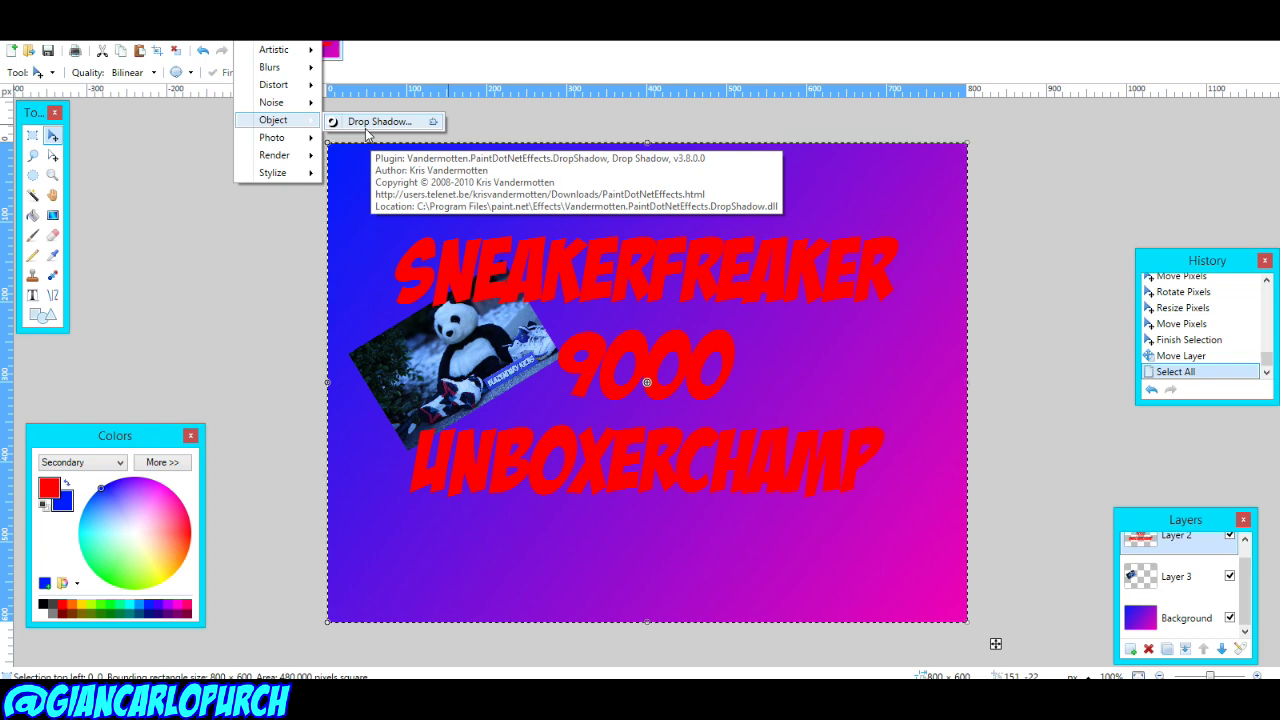
{"action": "left_click", "coordinate": [366, 127]}
{"action": "left_click_drag", "start_coordinate": [618, 165], "coordinate": [184, 97]}
{"action": "left_click_drag", "start_coordinate": [247, 336], "coordinate": [247, 394]}
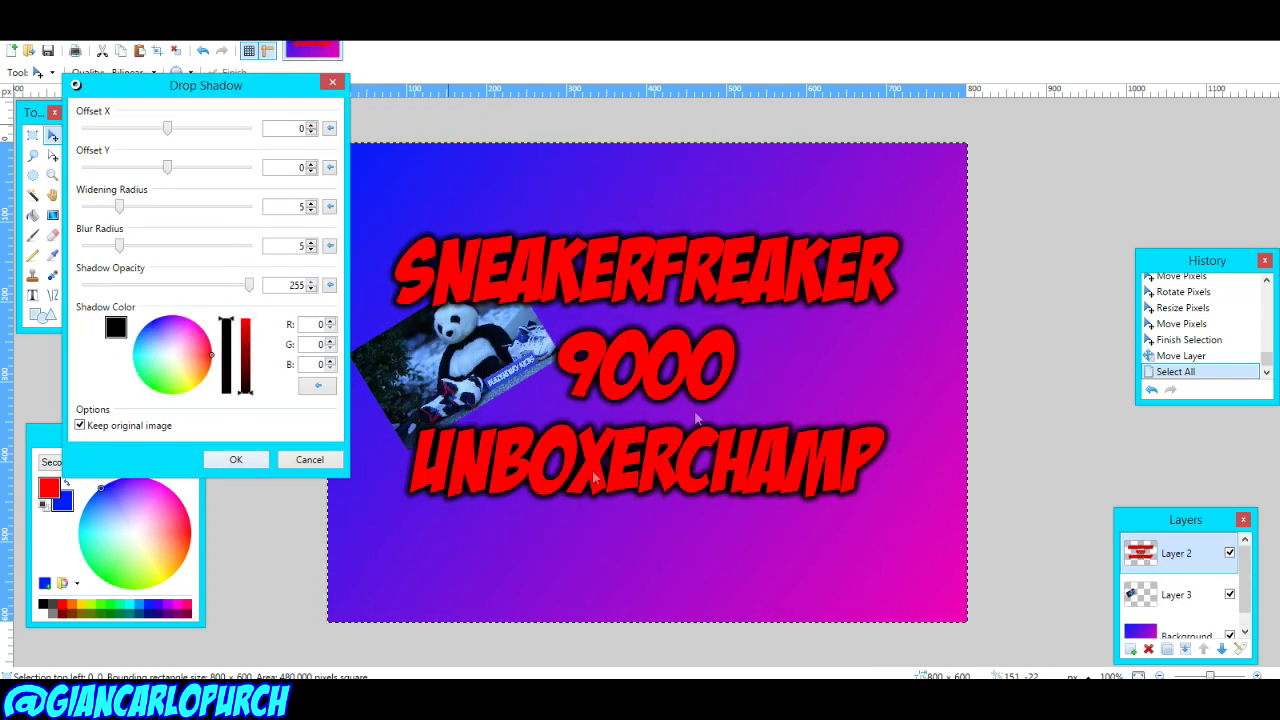
{"action": "left_click", "coordinate": [234, 461]}
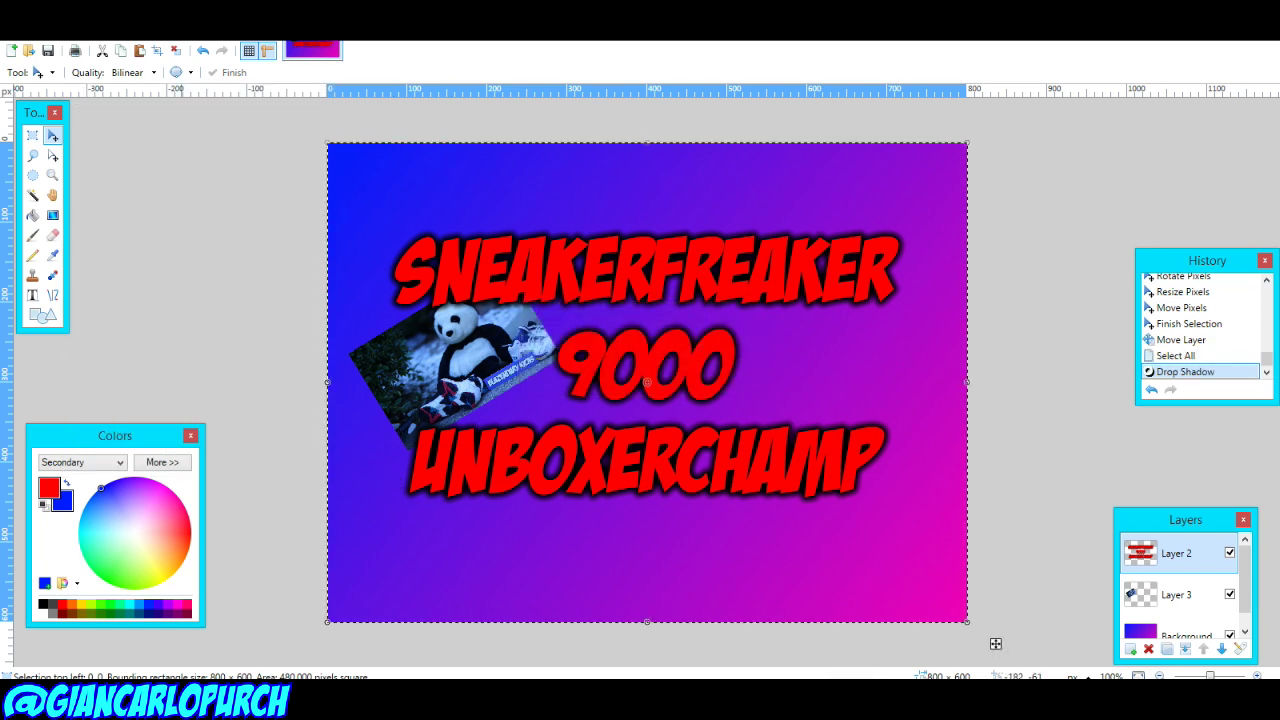
{"action": "left_click", "coordinate": [12, 44]}
Step: Save the artwork as a JPEG at quality 100, flattening the layers
{"action": "key", "text": "ctrl+shift+s"}
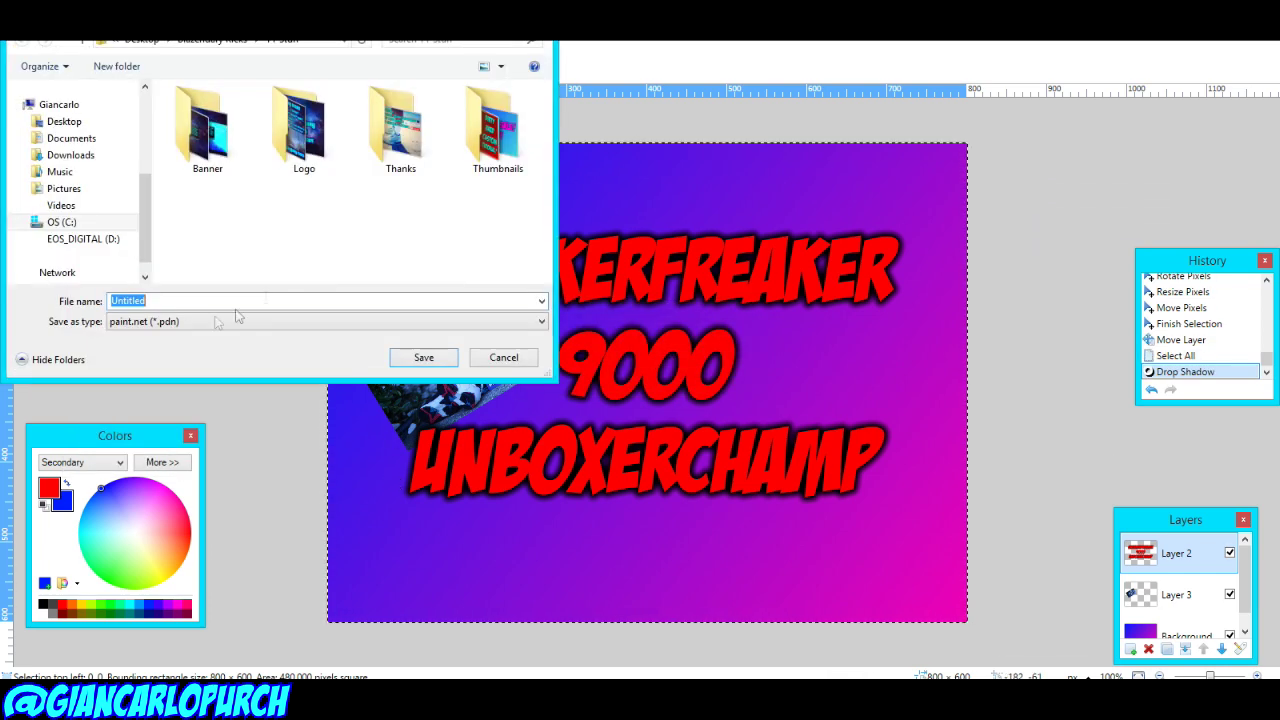
{"action": "left_click", "coordinate": [400, 329]}
{"action": "left_click", "coordinate": [250, 363]}
{"action": "left_click", "coordinate": [423, 357]}
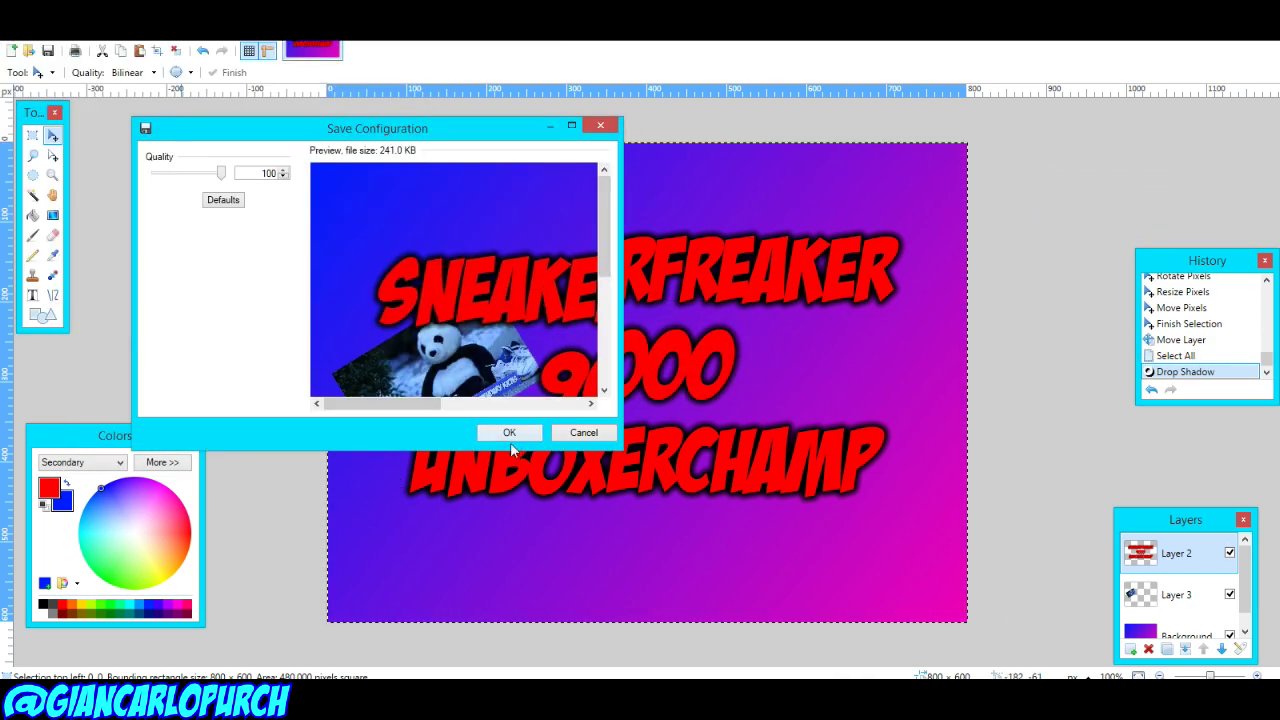
{"action": "left_click", "coordinate": [513, 436]}
{"action": "left_click", "coordinate": [568, 384]}
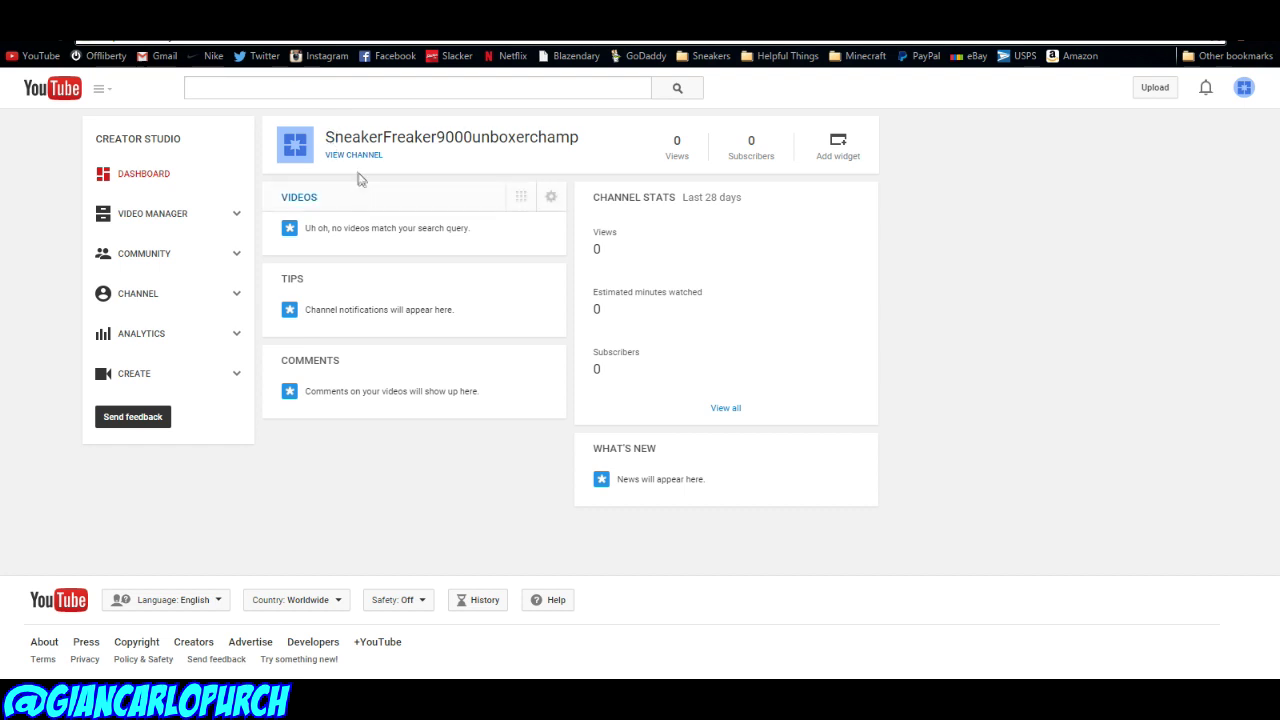
Step: Upload sneakerfreaker9000unboxerchamp.jpg from the computer as the new profile picture
{"action": "left_click", "coordinate": [300, 154]}
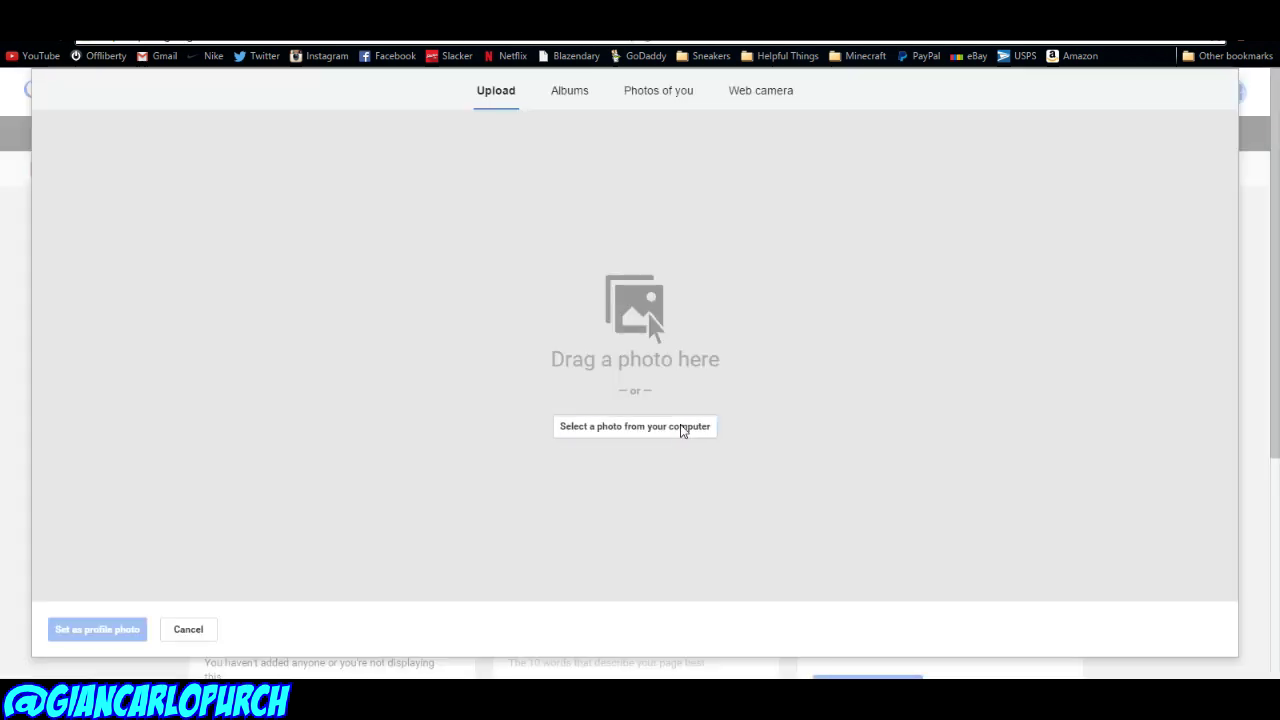
{"action": "left_click", "coordinate": [680, 428]}
{"action": "left_click", "coordinate": [88, 179]}
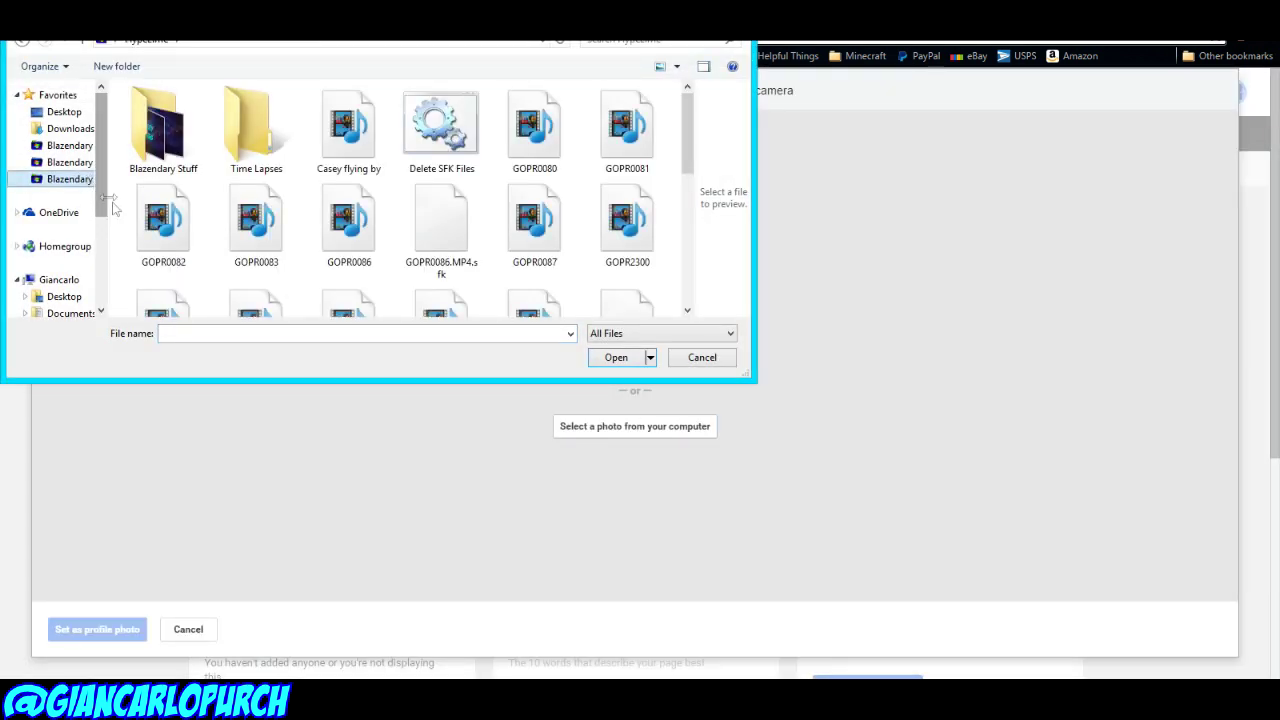
{"action": "left_click", "coordinate": [88, 162]}
{"action": "double_click", "coordinate": [640, 152]}
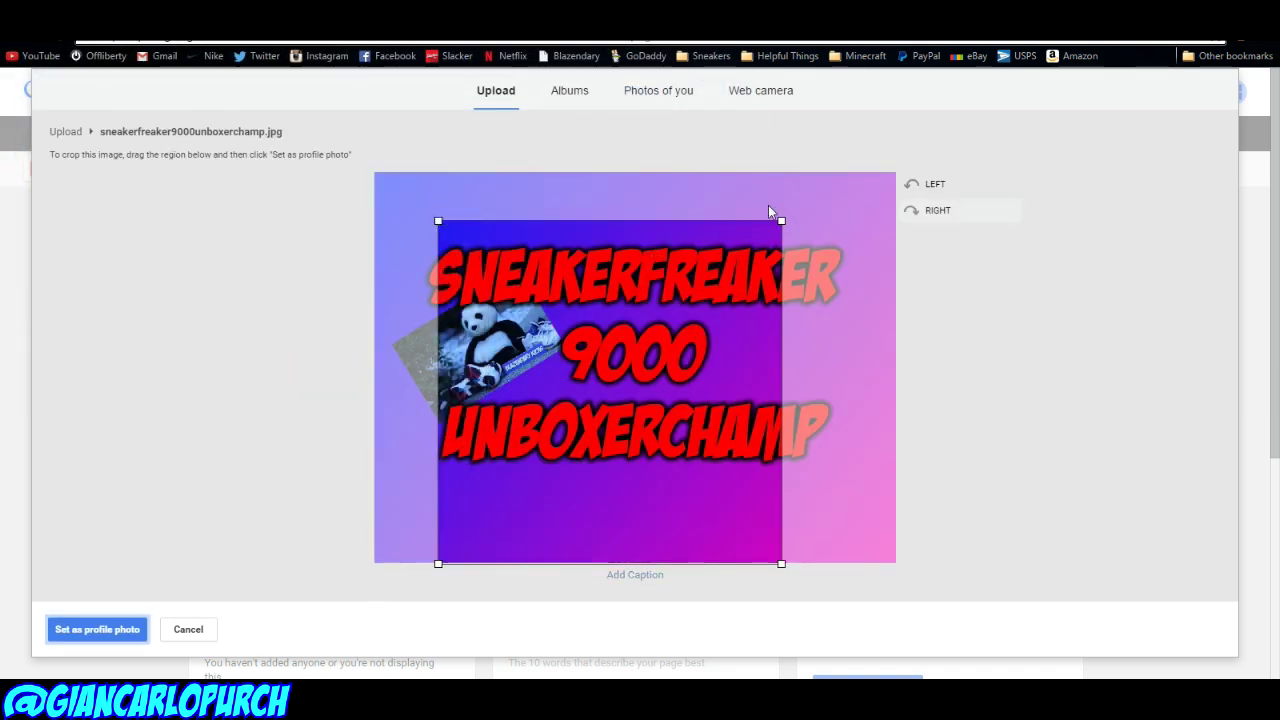
Step: Crop the artwork square around the title, set it as profile photo, and share with comment 'yay'
{"action": "left_click_drag", "start_coordinate": [781, 220], "coordinate": [828, 172]}
{"action": "left_click_drag", "start_coordinate": [675, 320], "coordinate": [665, 341]}
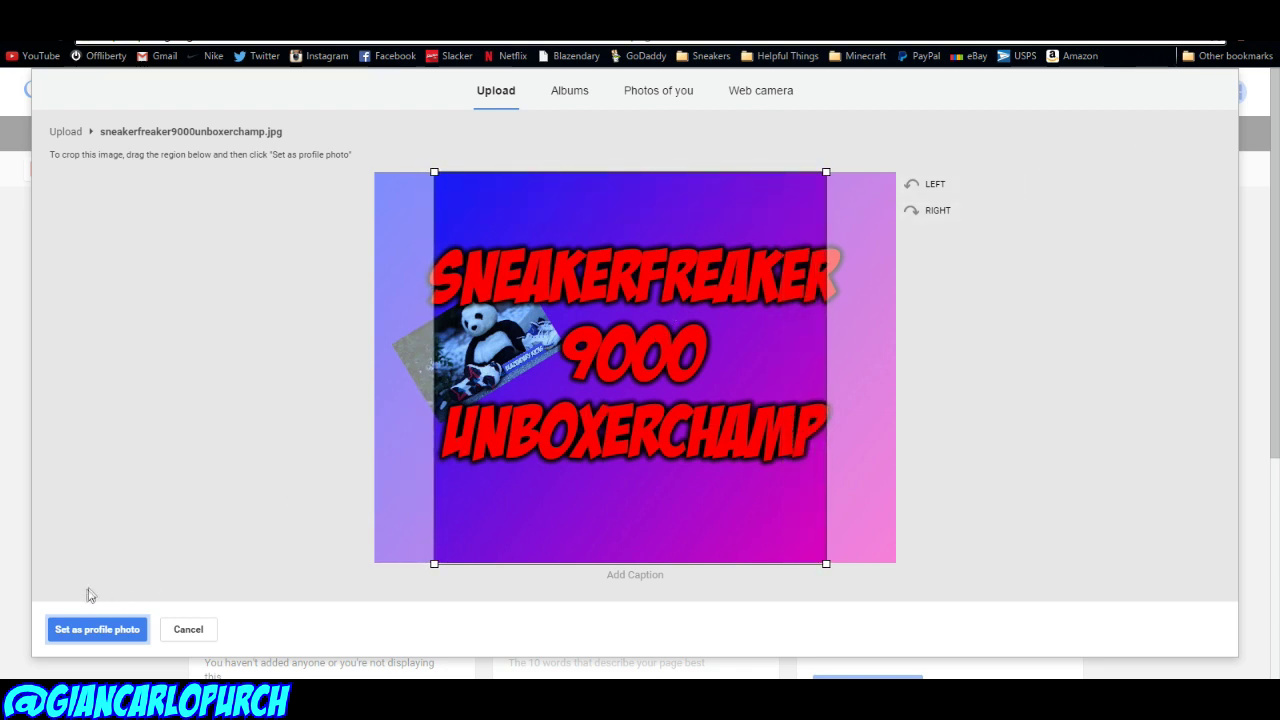
{"action": "left_click", "coordinate": [96, 632]}
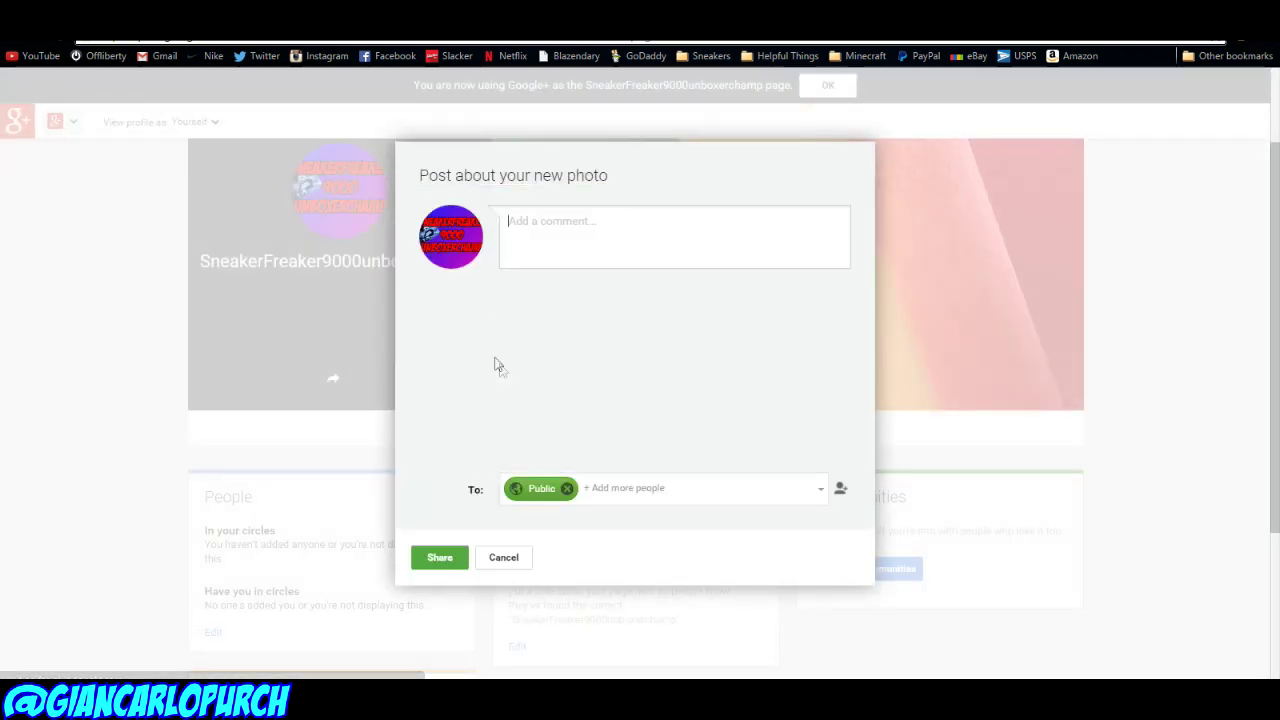
{"action": "type", "text": "yay"}
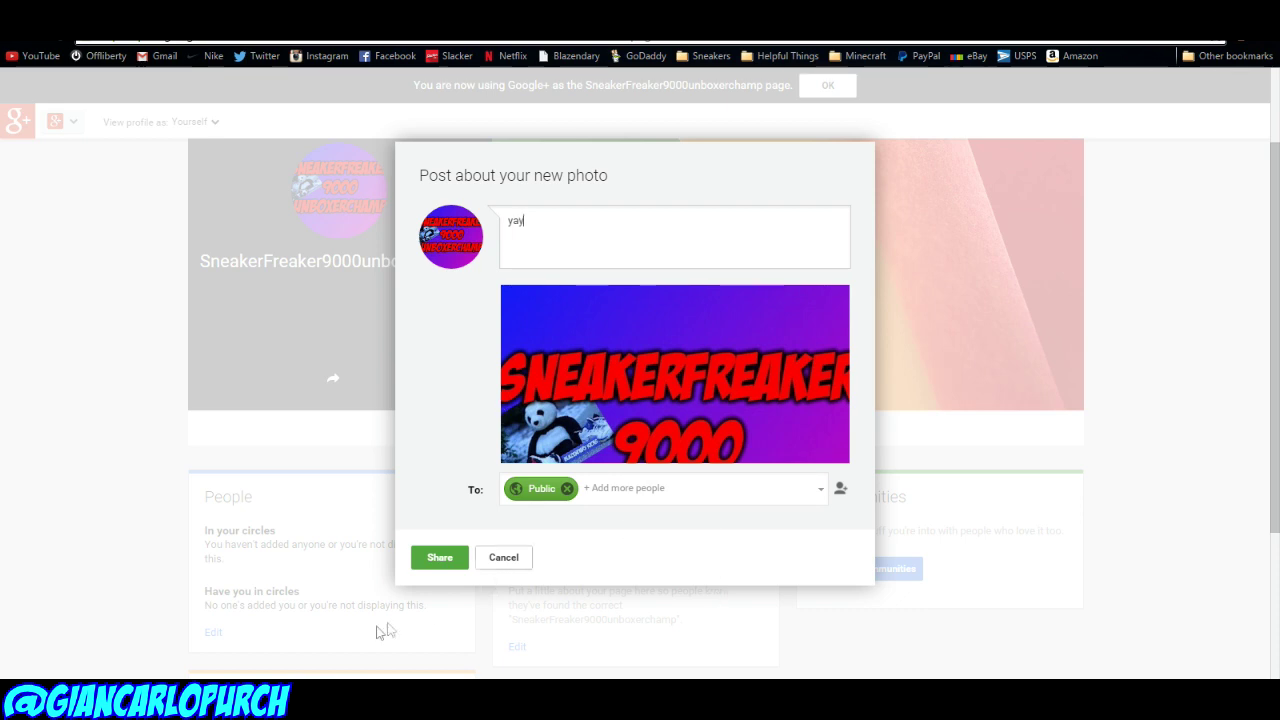
{"action": "left_click", "coordinate": [440, 557]}
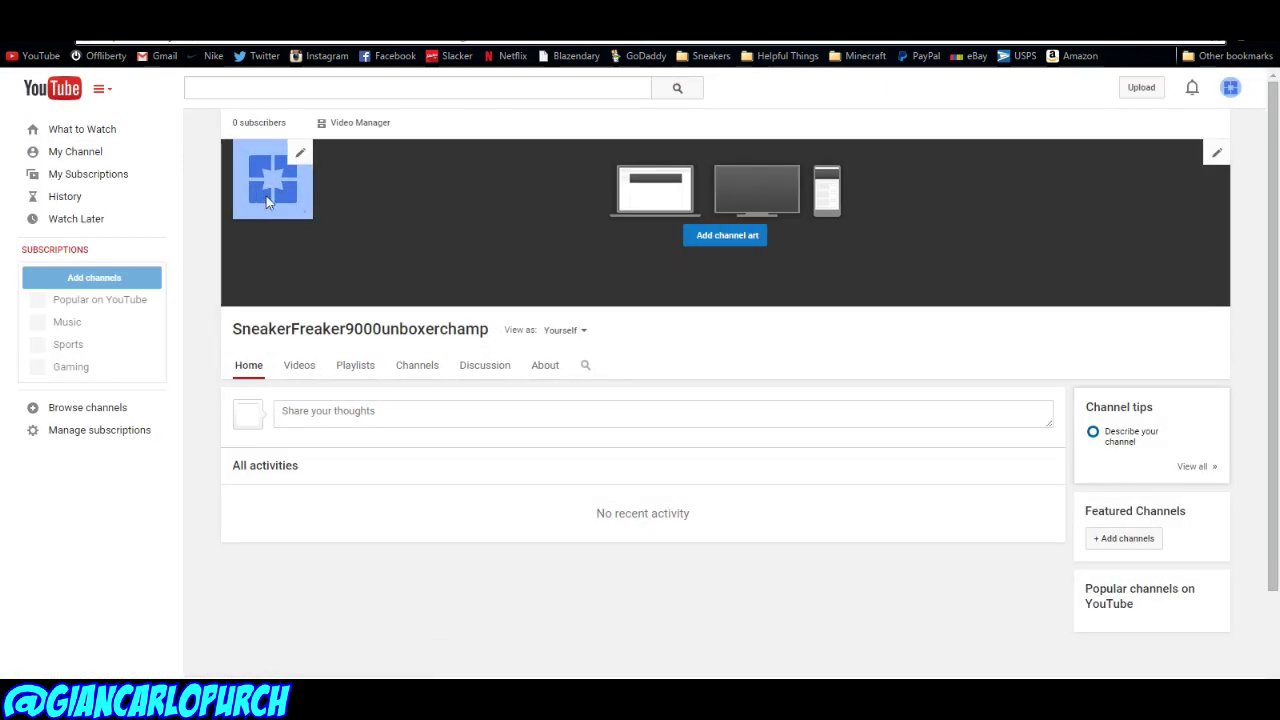
Step: Bring up YouTube's Add channel art window (2560 × 1440 recommended), then start a new Paint.NET image
{"action": "left_click", "coordinate": [1230, 88]}
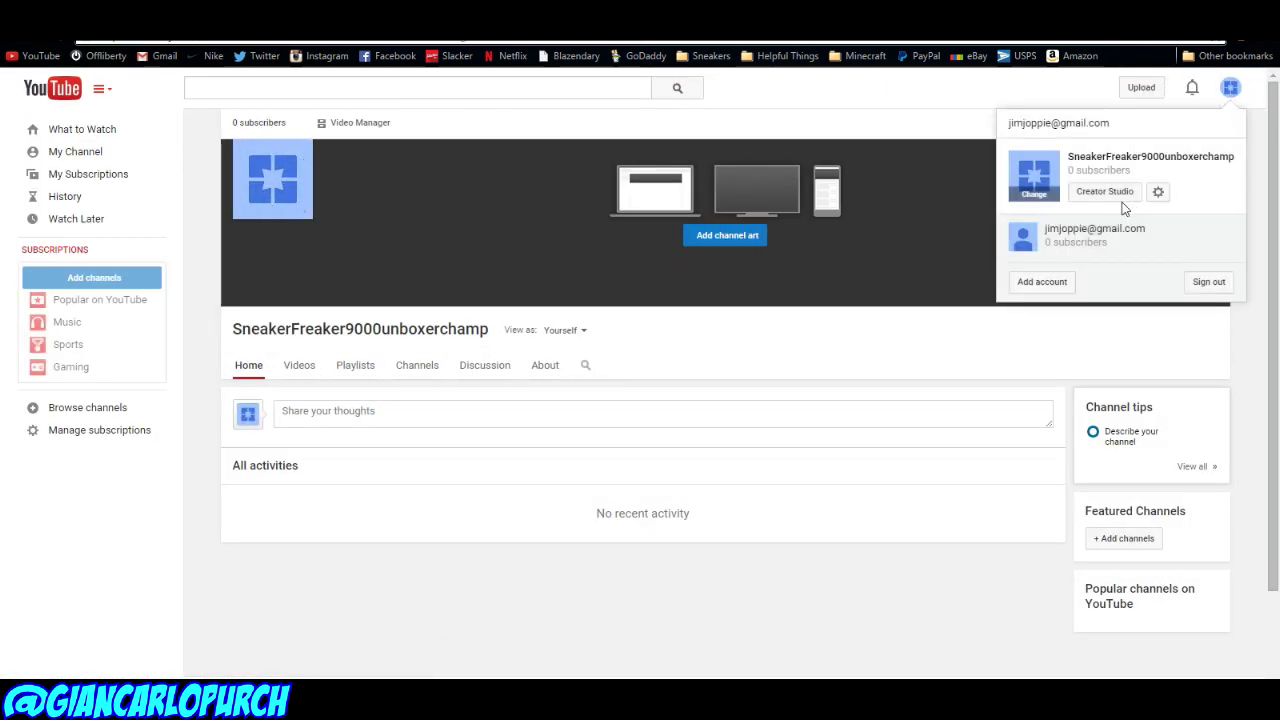
{"action": "left_click", "coordinate": [1120, 195]}
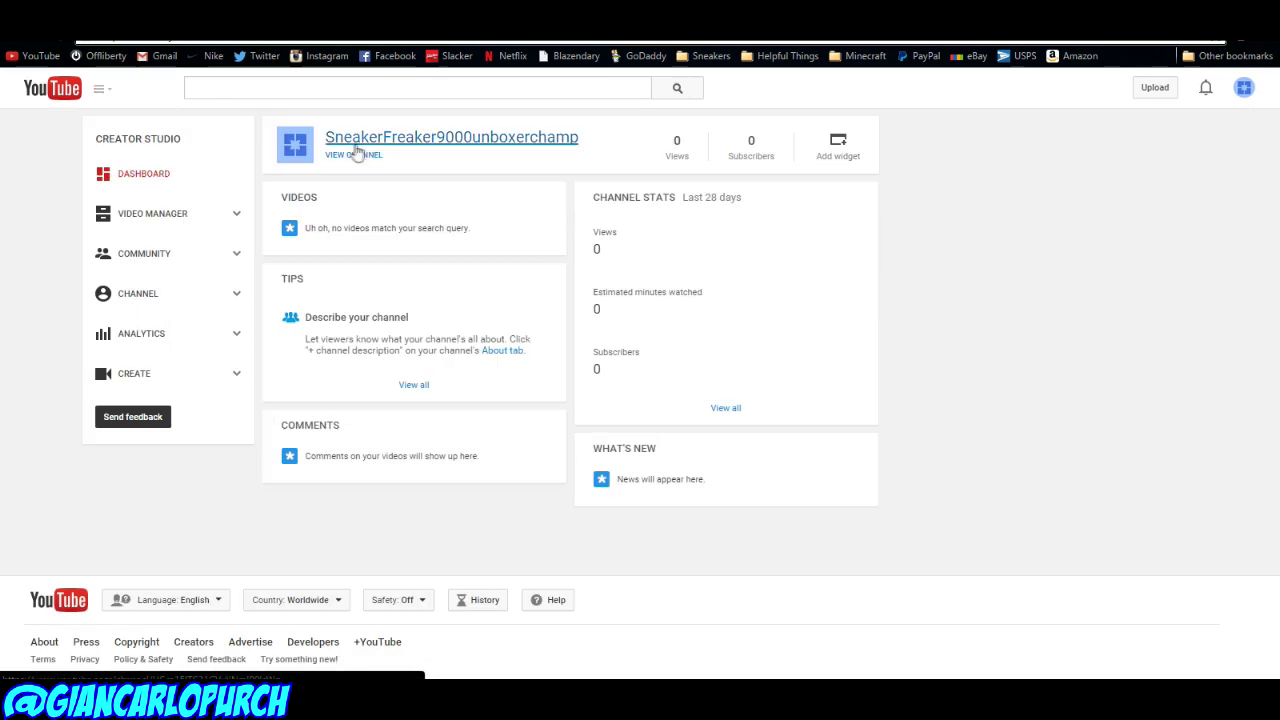
{"action": "left_click", "coordinate": [351, 154]}
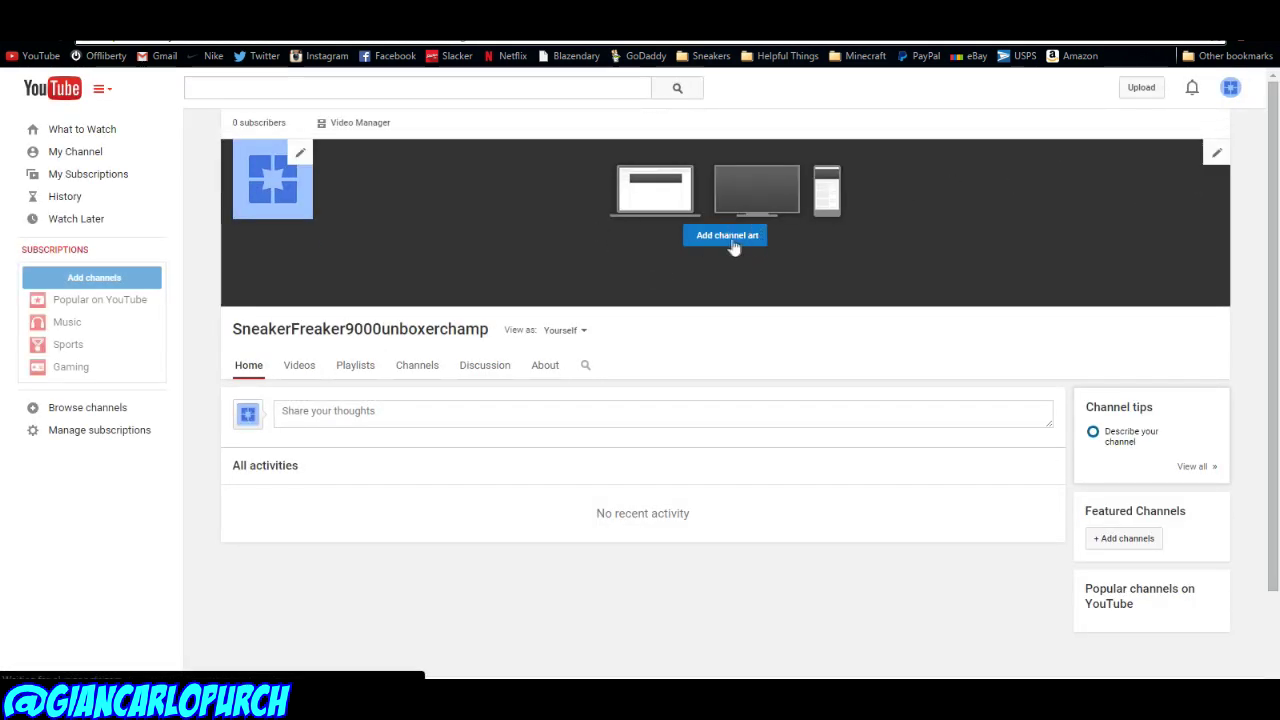
{"action": "left_click", "coordinate": [735, 240]}
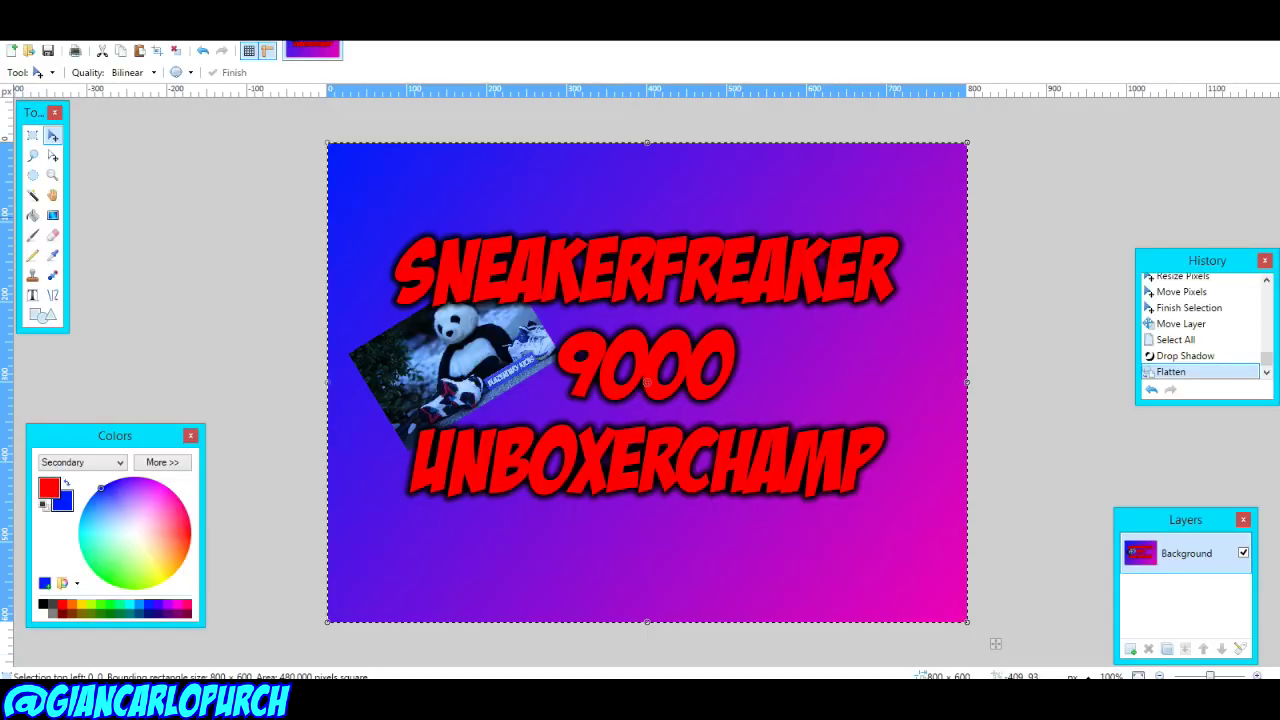
{"action": "left_click", "coordinate": [15, 30]}
{"action": "left_click", "coordinate": [43, 48]}
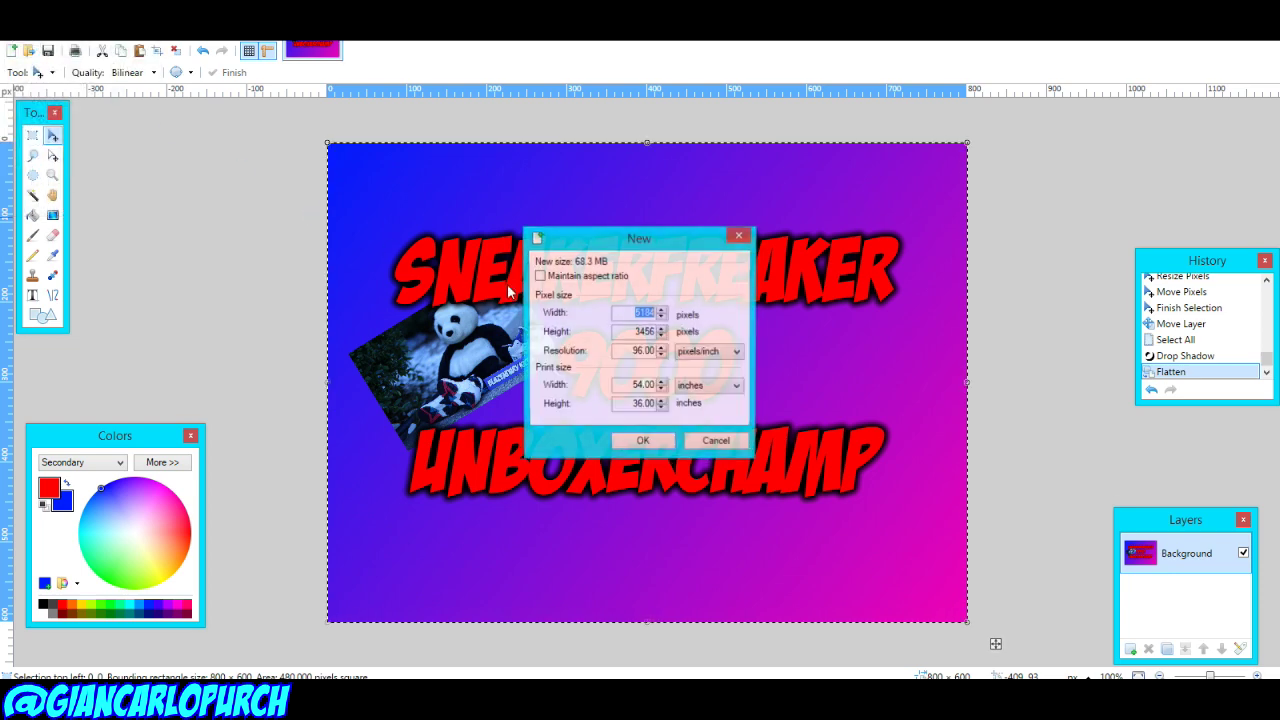
Step: Create a new 2560 × 1440 canvas in Paint.NET
{"action": "type", "text": "2560"}
{"action": "key", "text": "Tab"}
{"action": "type", "text": "1"}
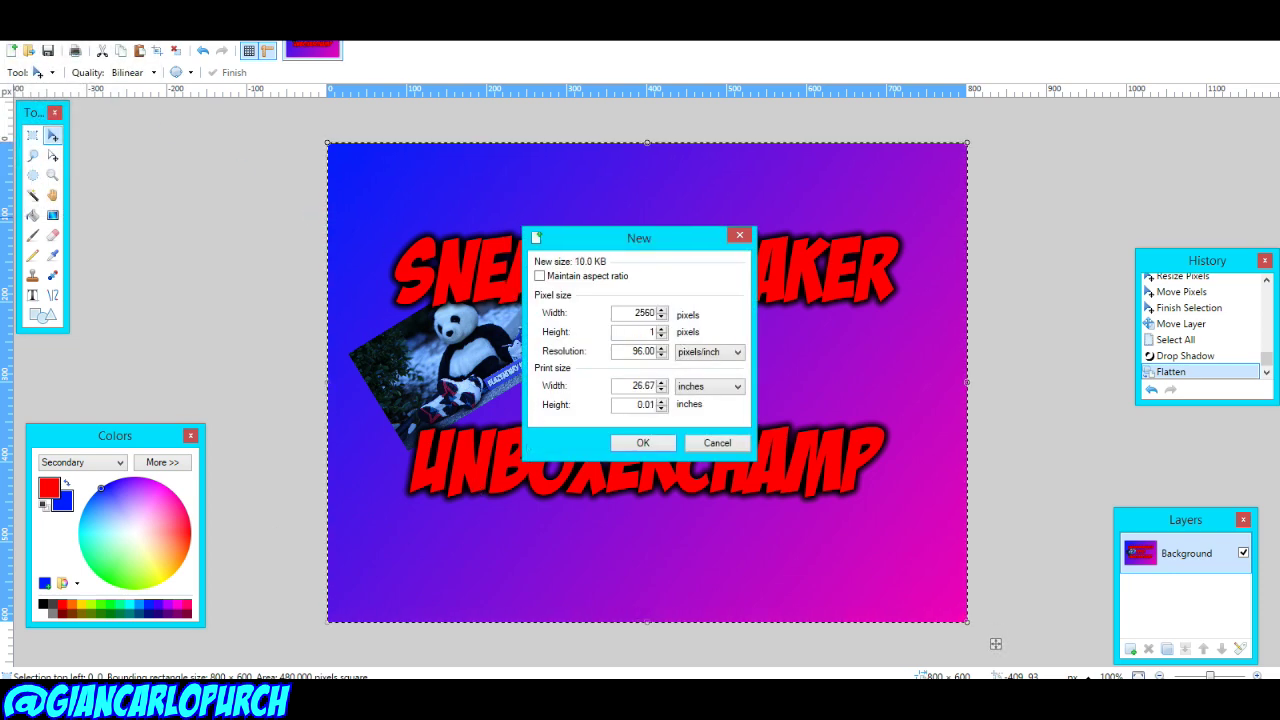
{"action": "left_click", "coordinate": [635, 442]}
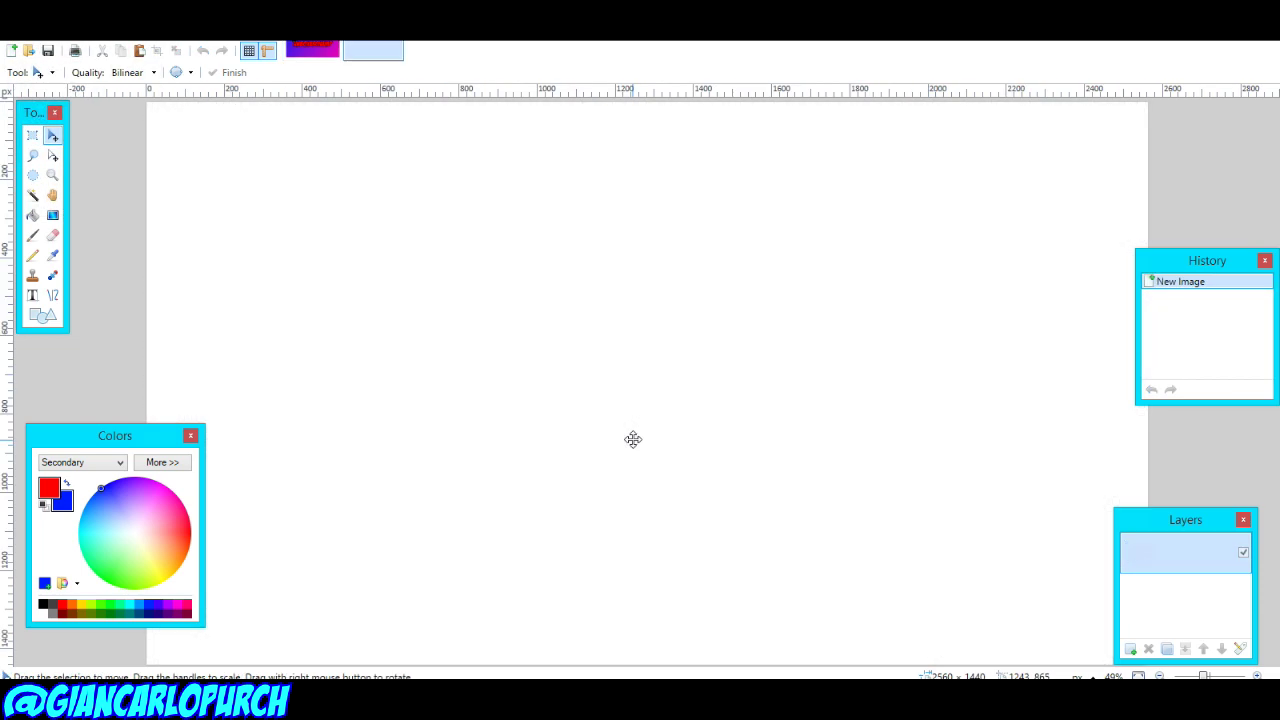
{"action": "key", "text": "ctrl+minus"}
{"action": "key", "text": "ctrl+minus"}
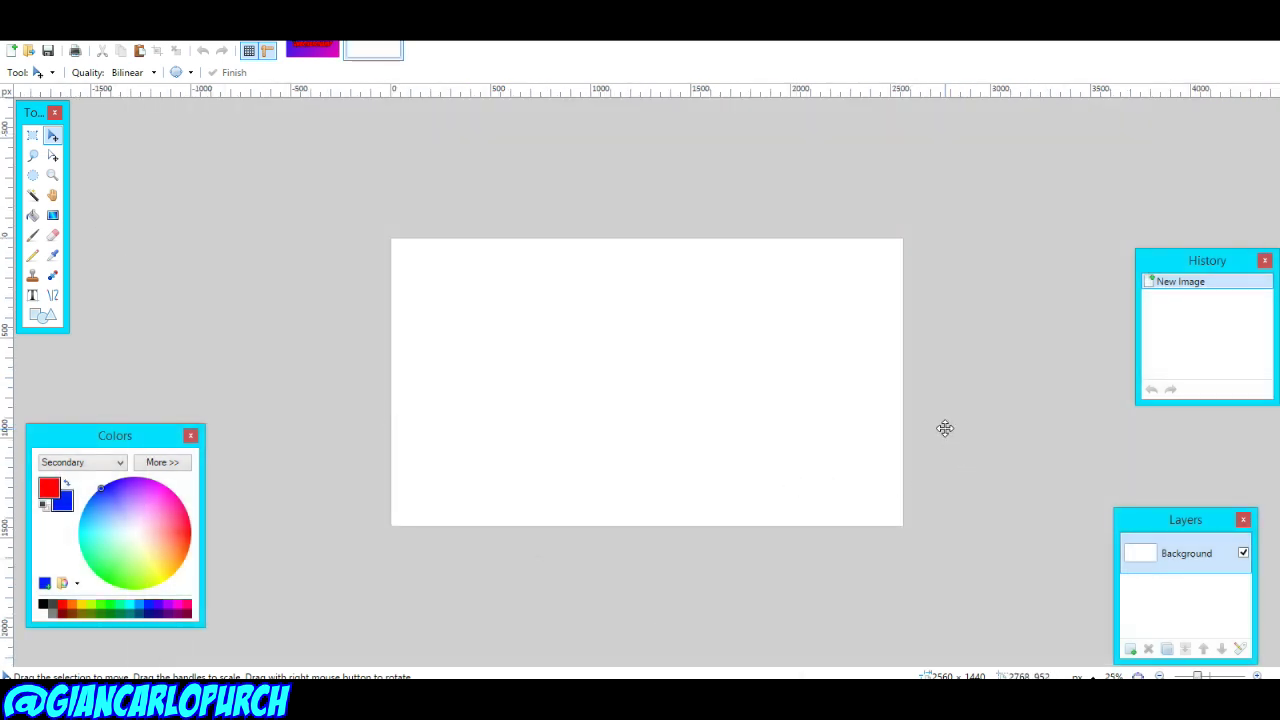
Step: Erase the canvas and fill it with a red-to-purple diagonal gradient
{"action": "key", "text": "ctrl+a"}
{"action": "key", "text": "Delete"}
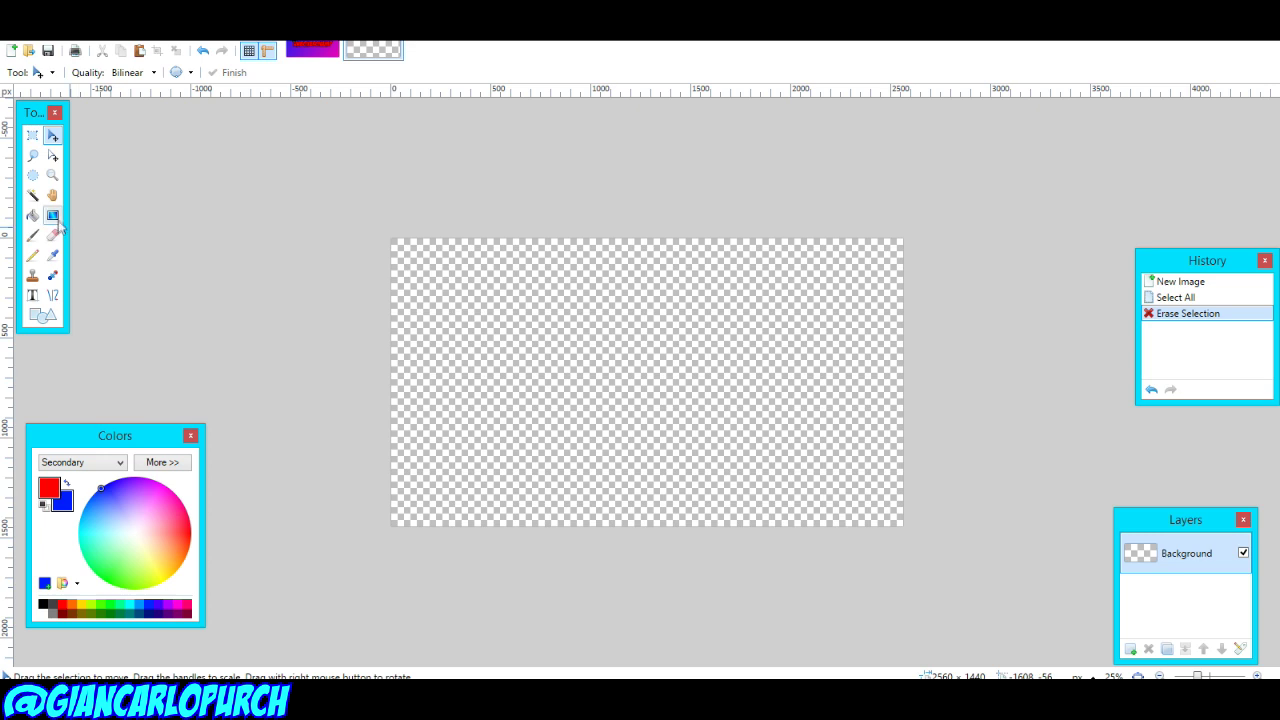
{"action": "left_click", "coordinate": [52, 215]}
{"action": "left_click_drag", "start_coordinate": [386, 236], "coordinate": [1270, 710]}
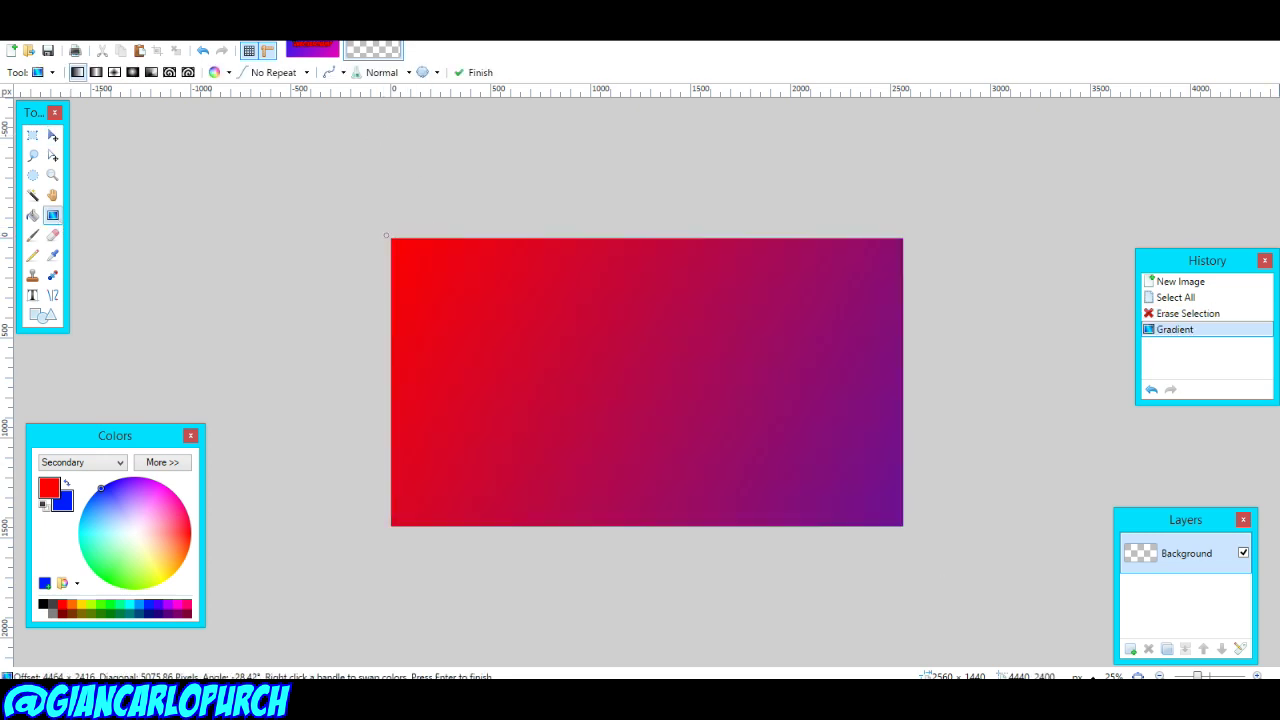
Step: Add green text with the social media handle after 'INSTAGRAM:' and centre it on the canvas
{"action": "key", "text": "t"}
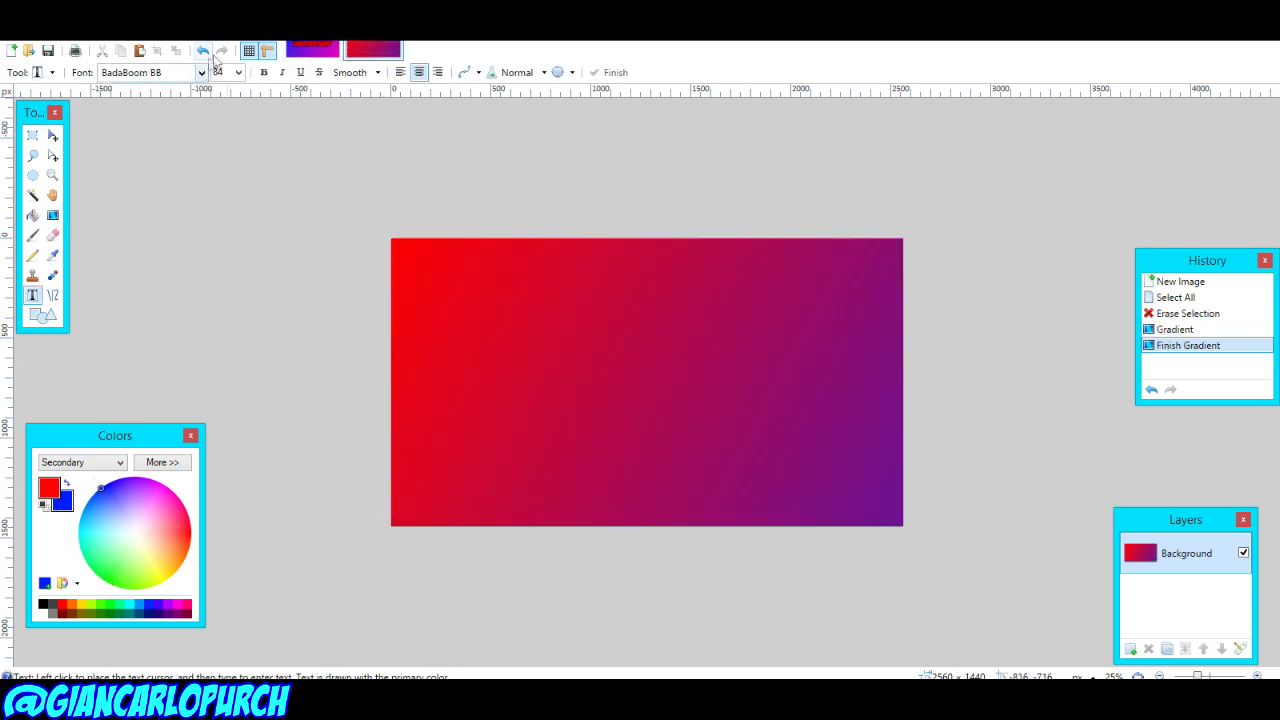
{"action": "left_click", "coordinate": [201, 72]}
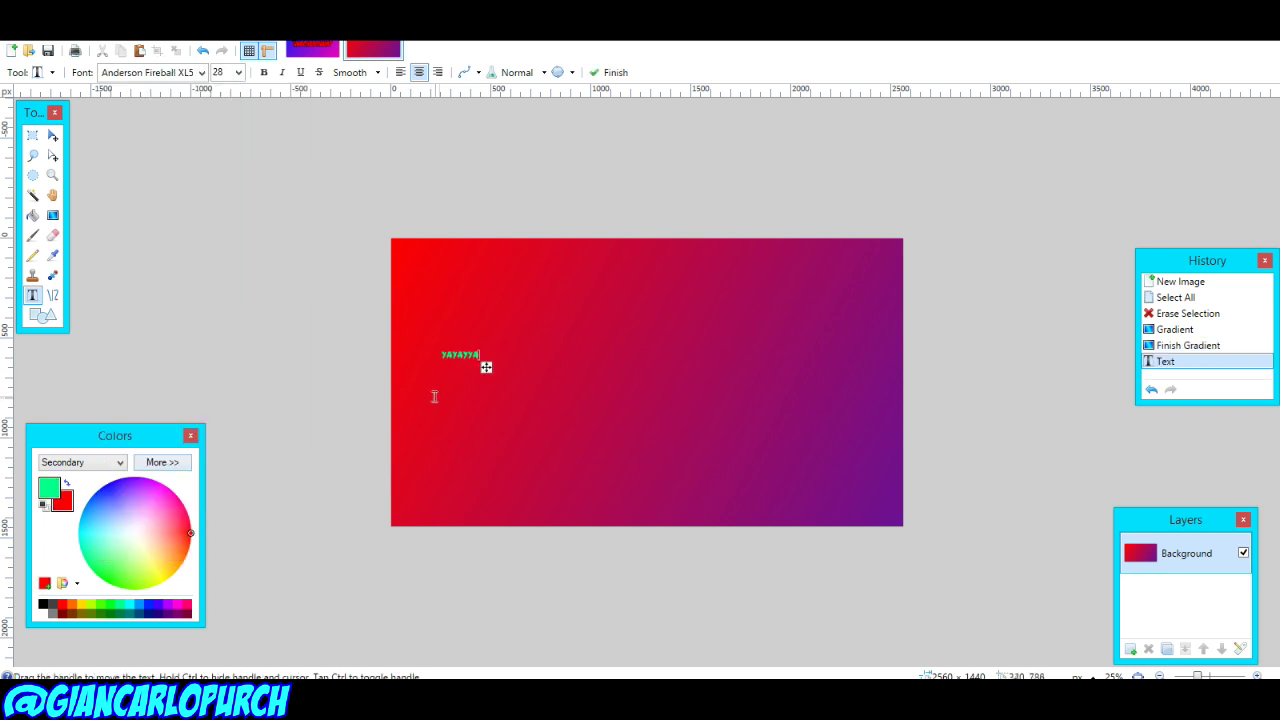
{"action": "type", "text": "daohdjfiaejstjgpjawui-tgm"}
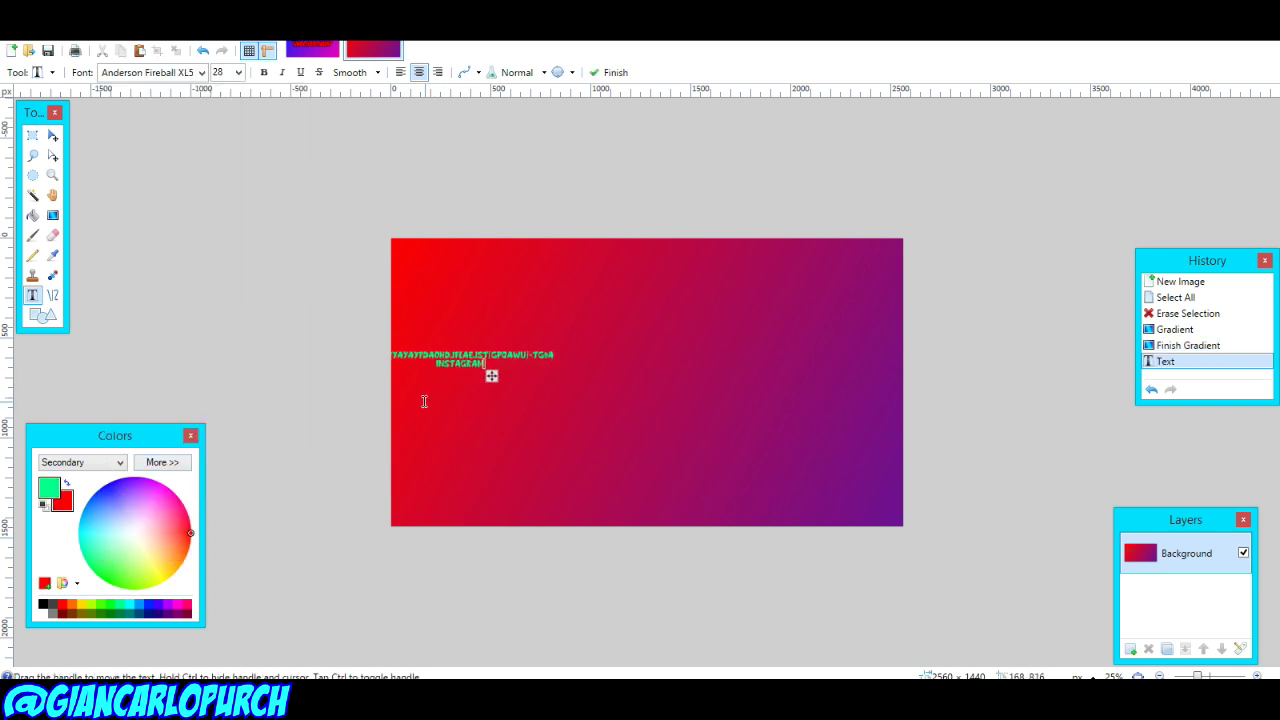
{"action": "type", "text": "@GIANCARLOPURCH"}
{"action": "left_click_drag", "start_coordinate": [534, 375], "coordinate": [727, 413]}
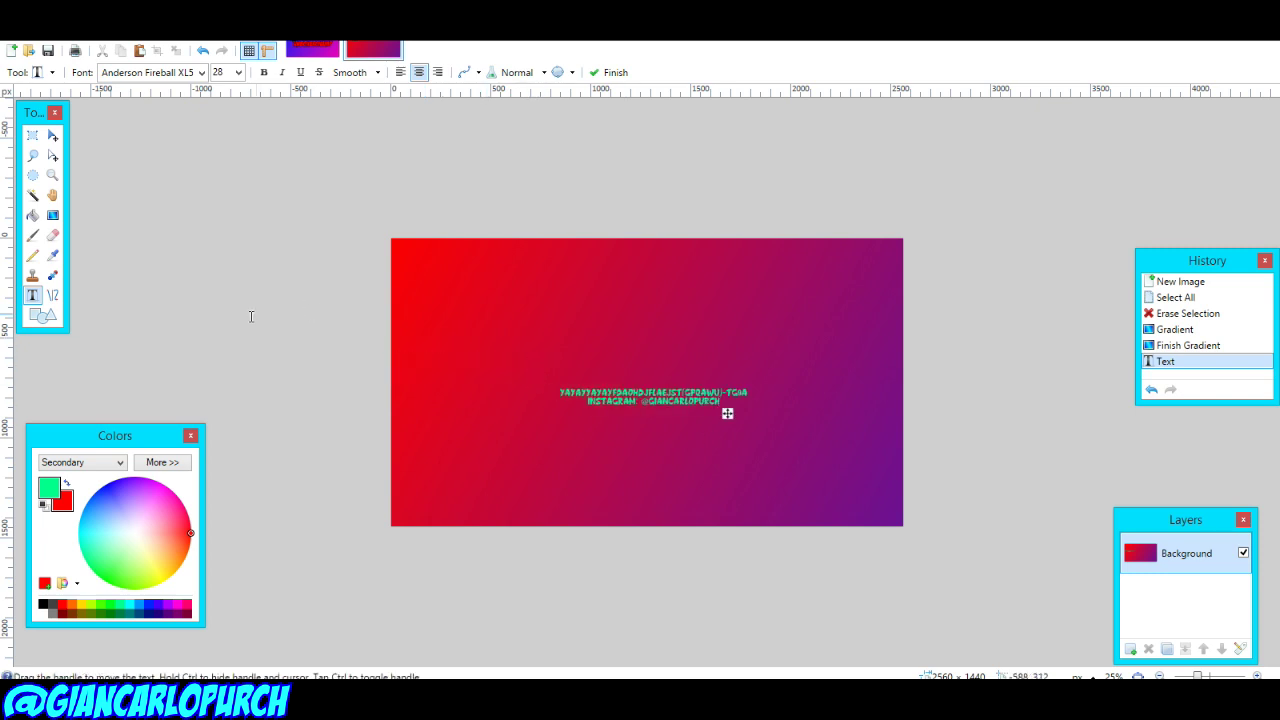
Step: Set the banner text size to 84
{"action": "left_click", "coordinate": [237, 72]}
{"action": "left_click", "coordinate": [228, 334]}
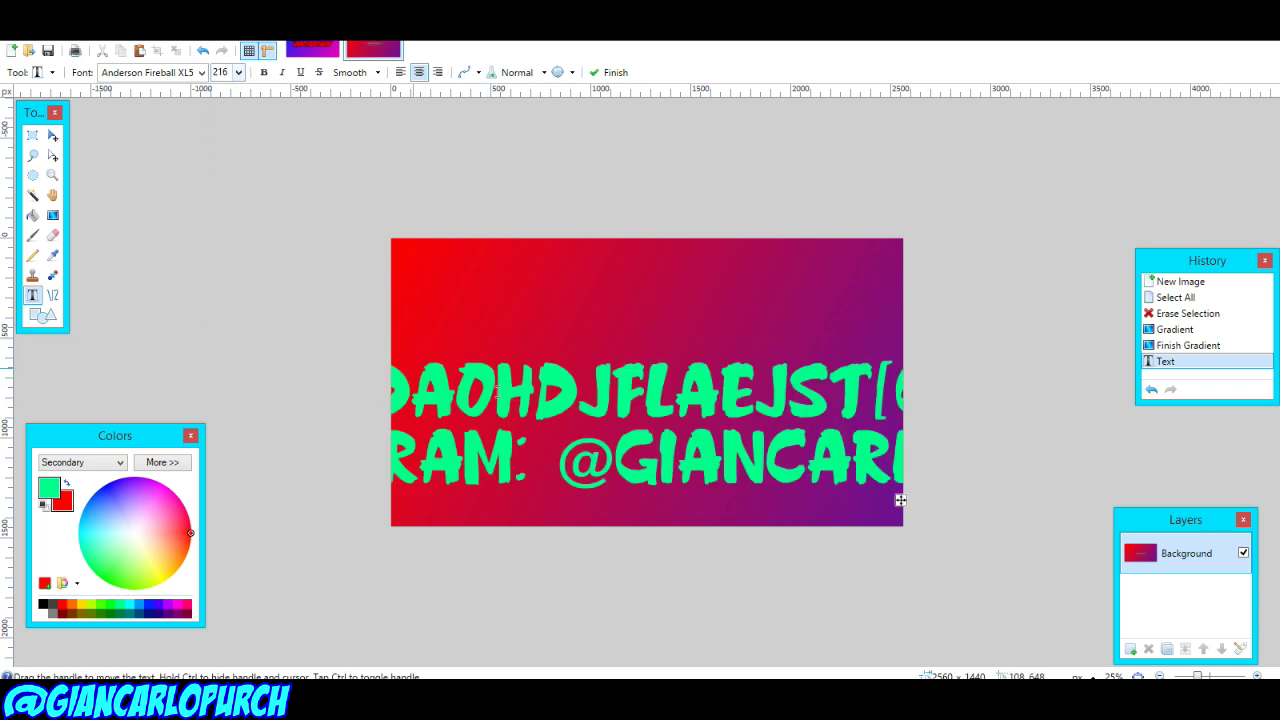
{"action": "left_click", "coordinate": [237, 72]}
{"action": "left_click", "coordinate": [216, 281]}
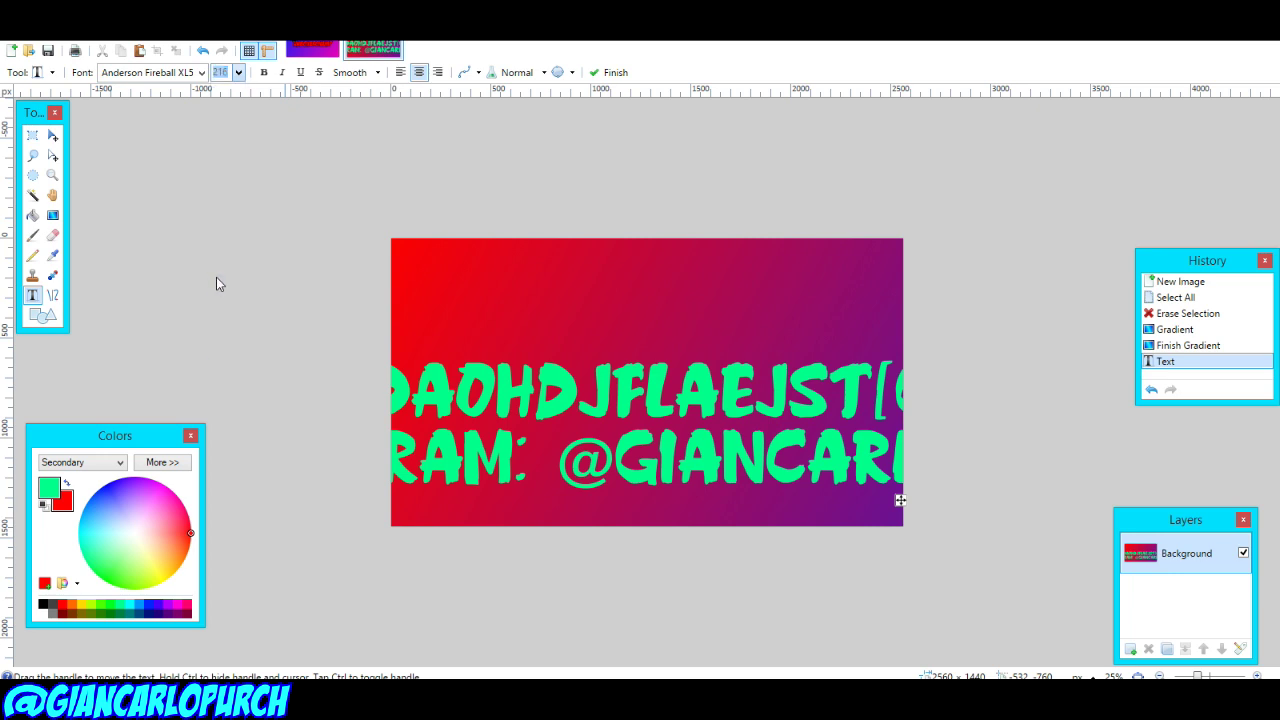
Step: Save the banner as a JPEG image with Save As
{"action": "key", "text": "alt+f"}
{"action": "key", "text": "a"}
{"action": "left_click", "coordinate": [176, 321]}
{"action": "left_click", "coordinate": [170, 341]}
{"action": "double_click", "coordinate": [145, 301]}
{"action": "left_click", "coordinate": [394, 359]}
Step: Confirm the JPEG quality and upload Untitled.jpg as the channel art
{"action": "left_click", "coordinate": [506, 431]}
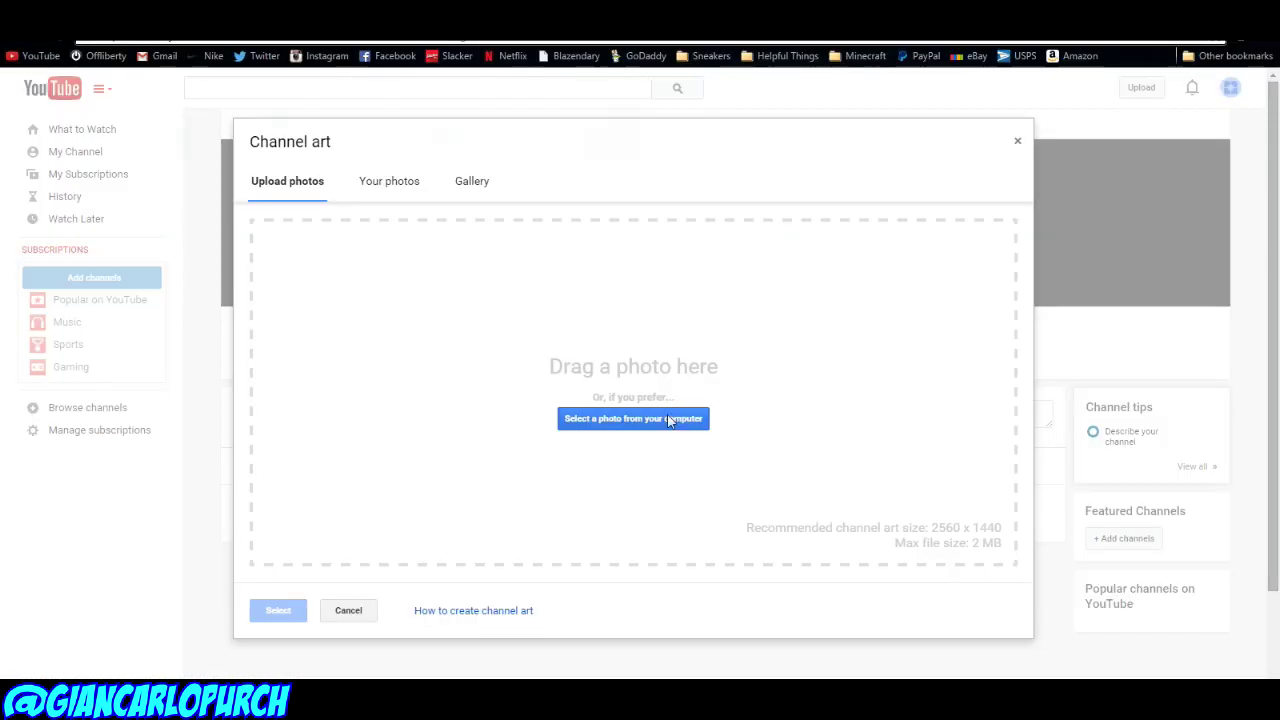
{"action": "left_click", "coordinate": [668, 420]}
{"action": "left_click", "coordinate": [163, 214]}
{"action": "key", "text": "Return"}
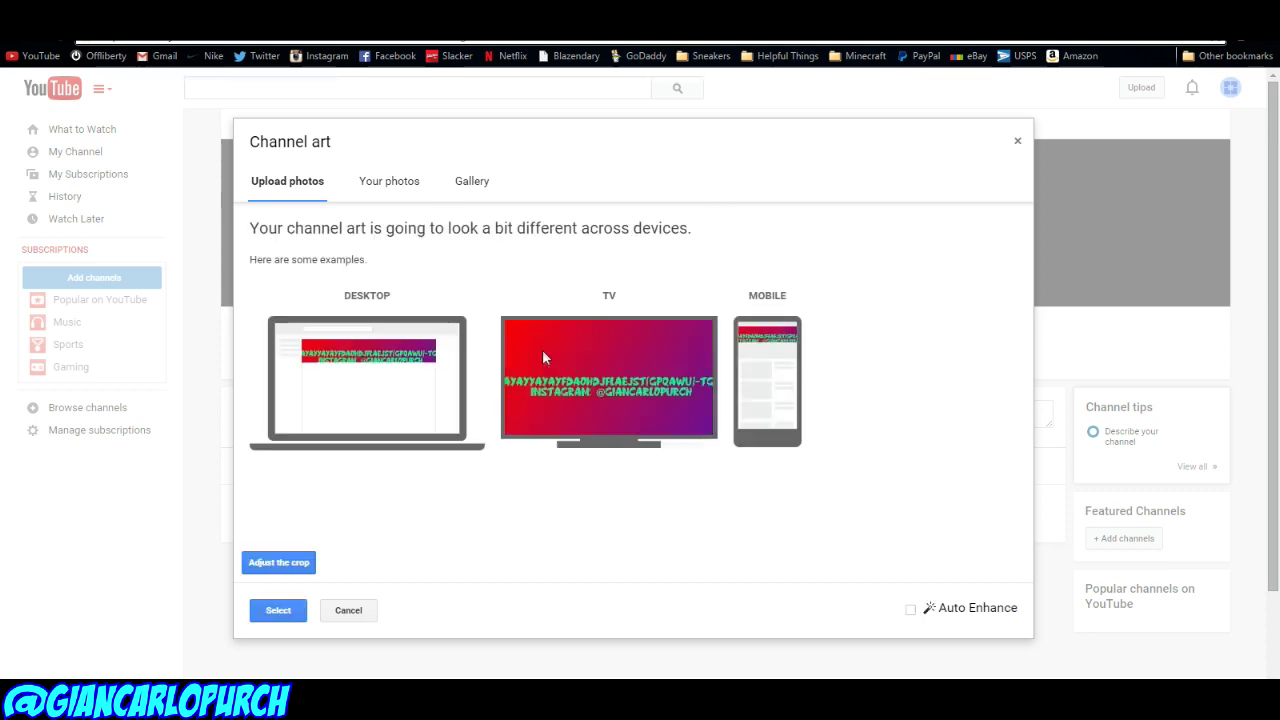
Step: Shrink and reposition the banner crop, apply it, and go to Creator Studio
{"action": "left_click", "coordinate": [279, 563]}
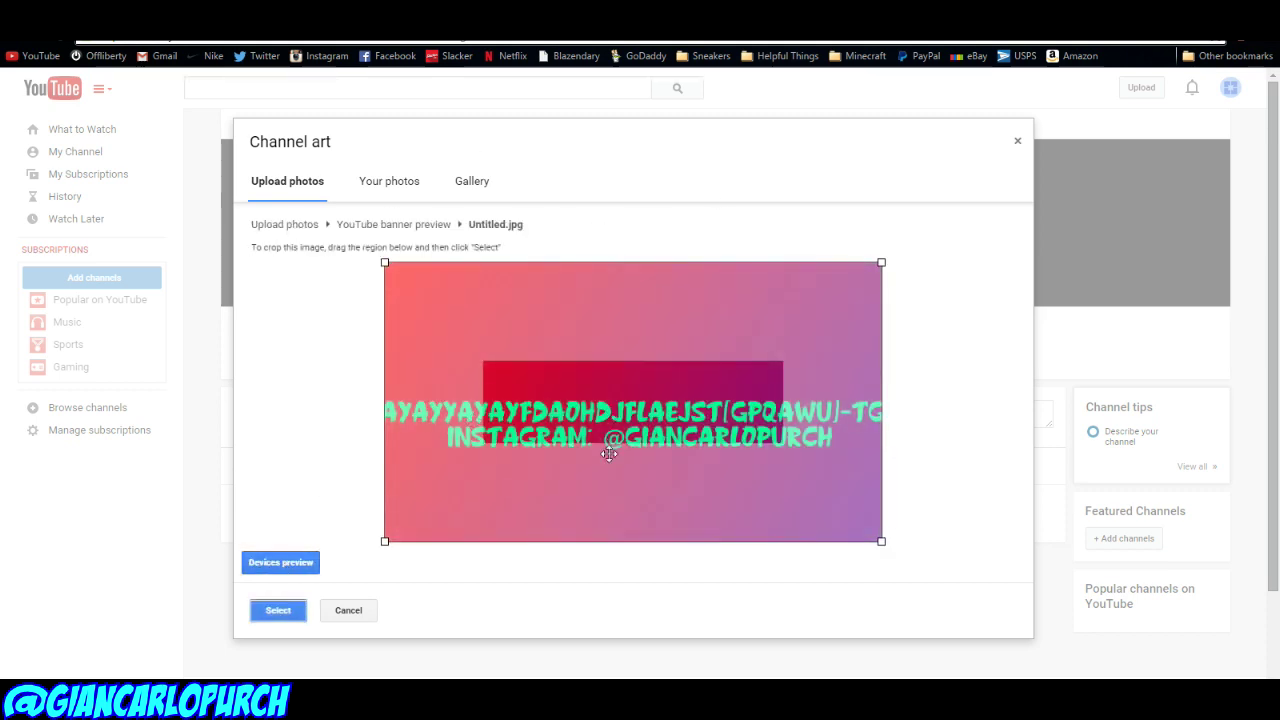
{"action": "left_click_drag", "start_coordinate": [886, 545], "coordinate": [789, 486]}
{"action": "left_click_drag", "start_coordinate": [637, 418], "coordinate": [789, 486]}
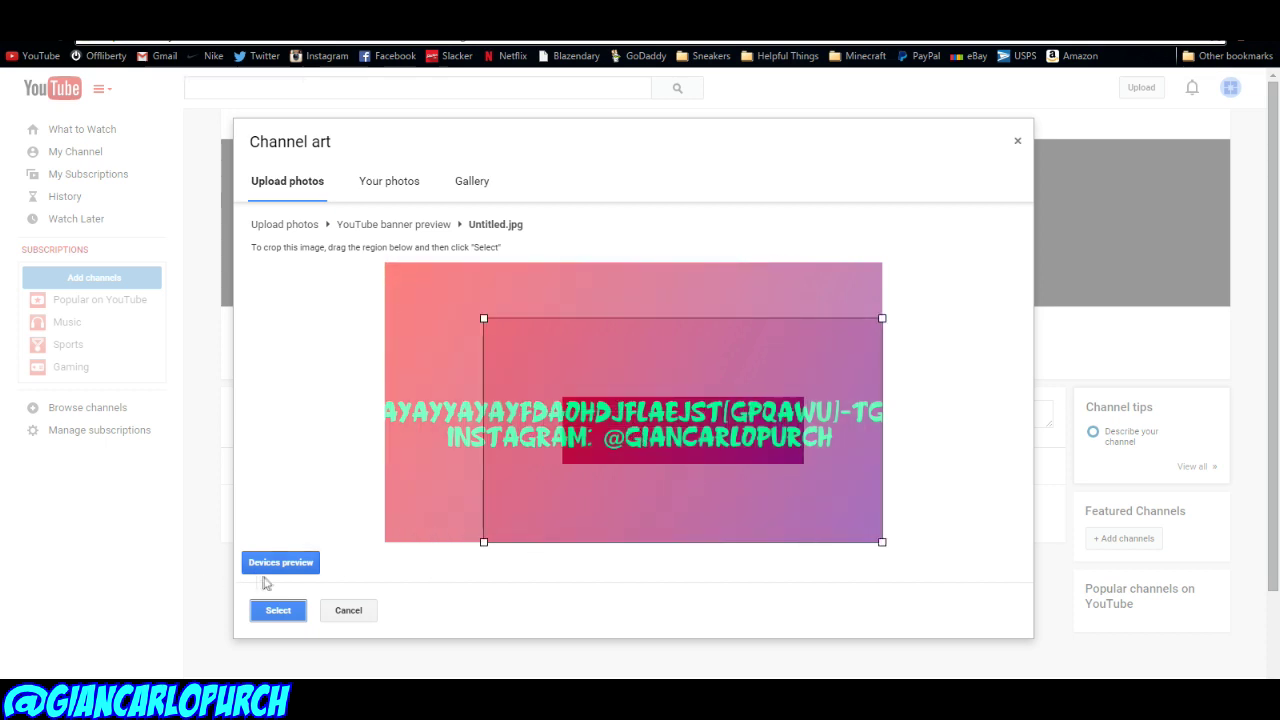
{"action": "left_click", "coordinate": [268, 610]}
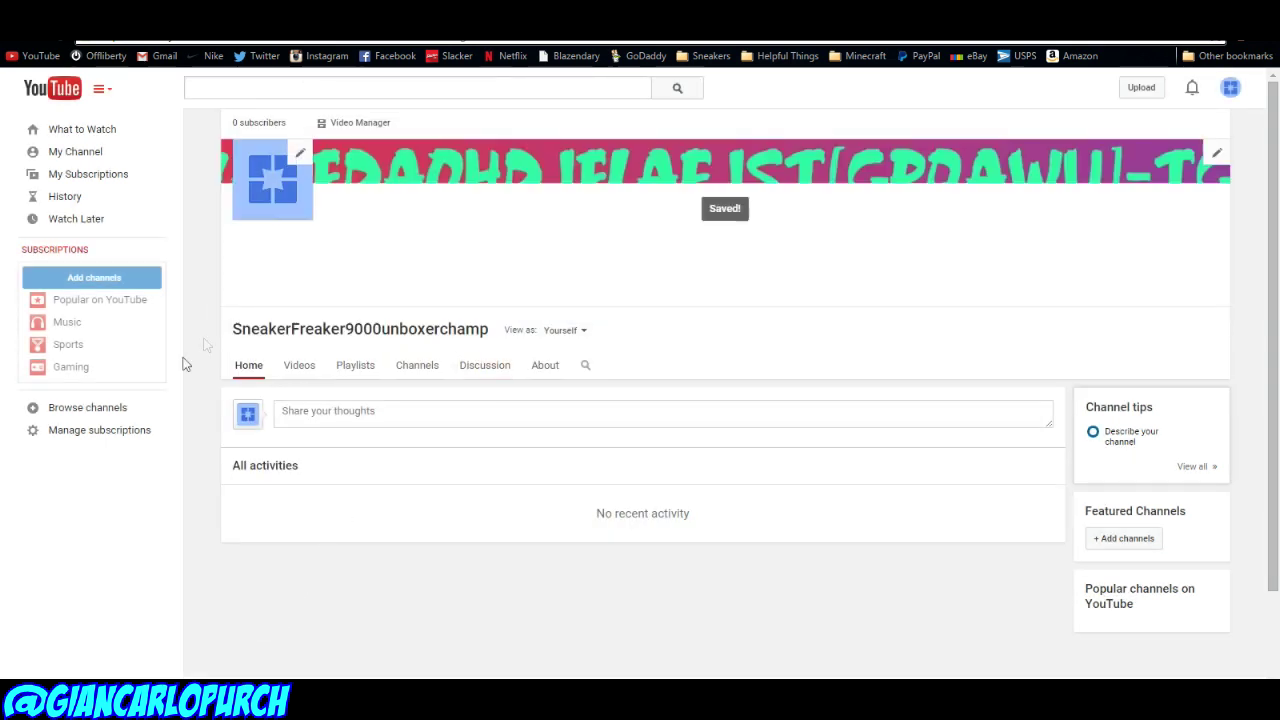
{"action": "left_click", "coordinate": [1230, 87]}
{"action": "left_click", "coordinate": [1121, 191]}
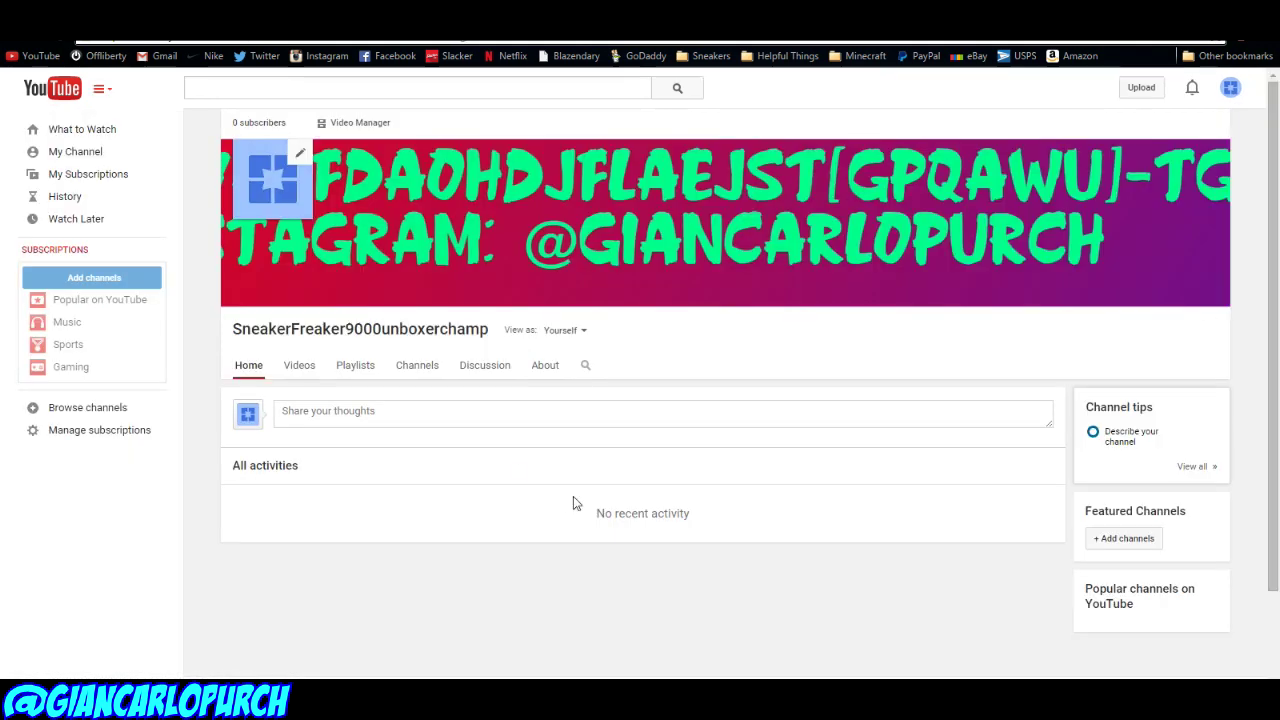
Step: Return to the channel page and minimize the Action! recorder window
{"action": "left_click", "coordinate": [80, 151]}
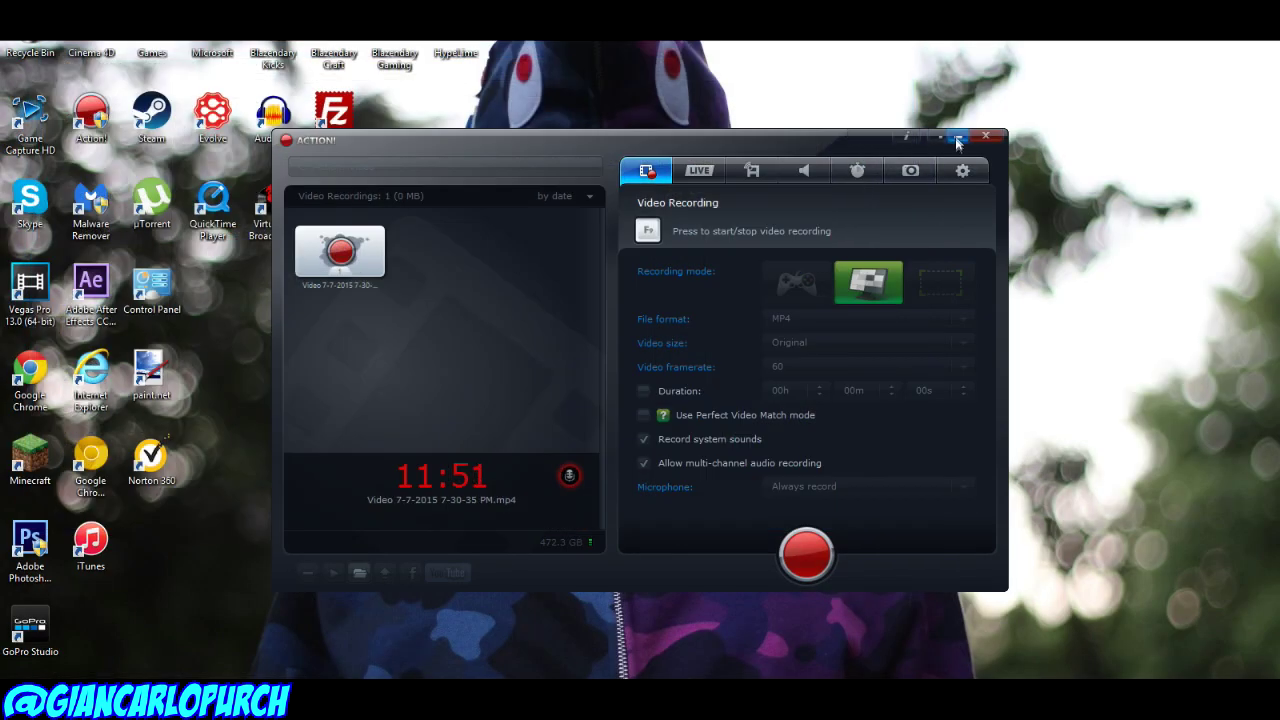
{"action": "left_click", "coordinate": [955, 138]}
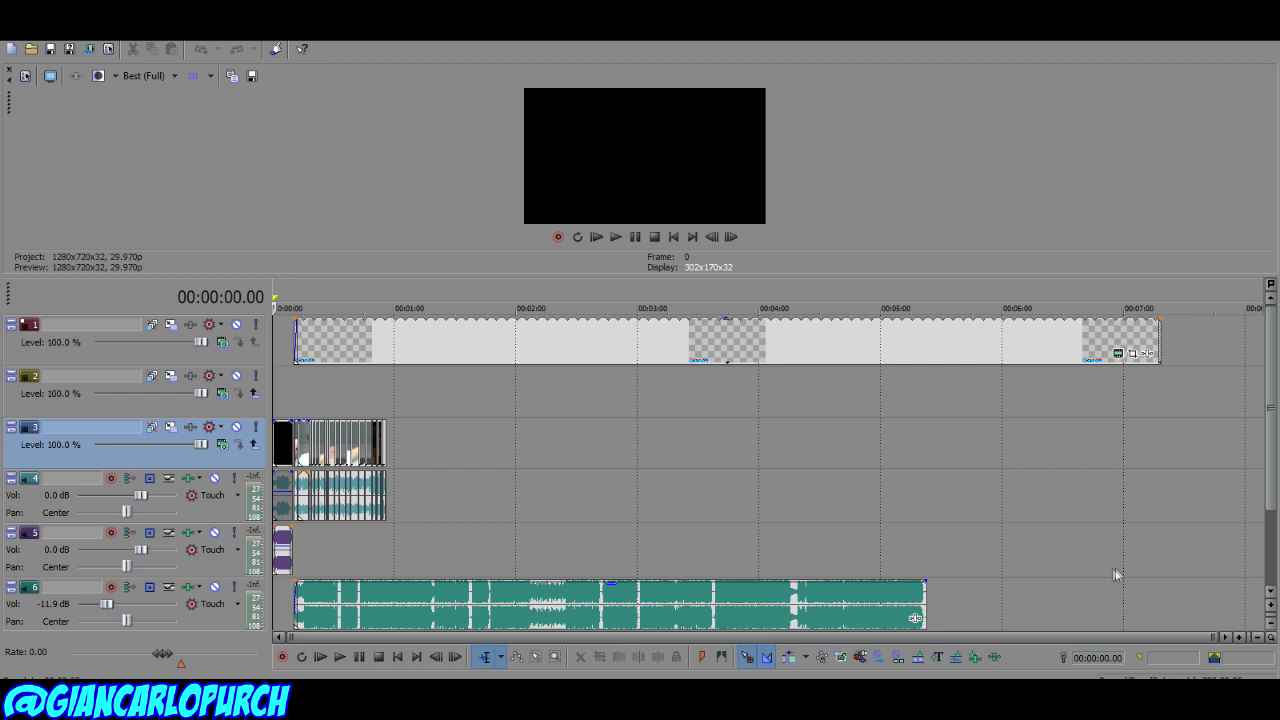
Step: Delete every clip from the old Vegas Pro timeline
{"action": "key", "text": "ctrl+a"}
{"action": "key", "text": "Delete"}
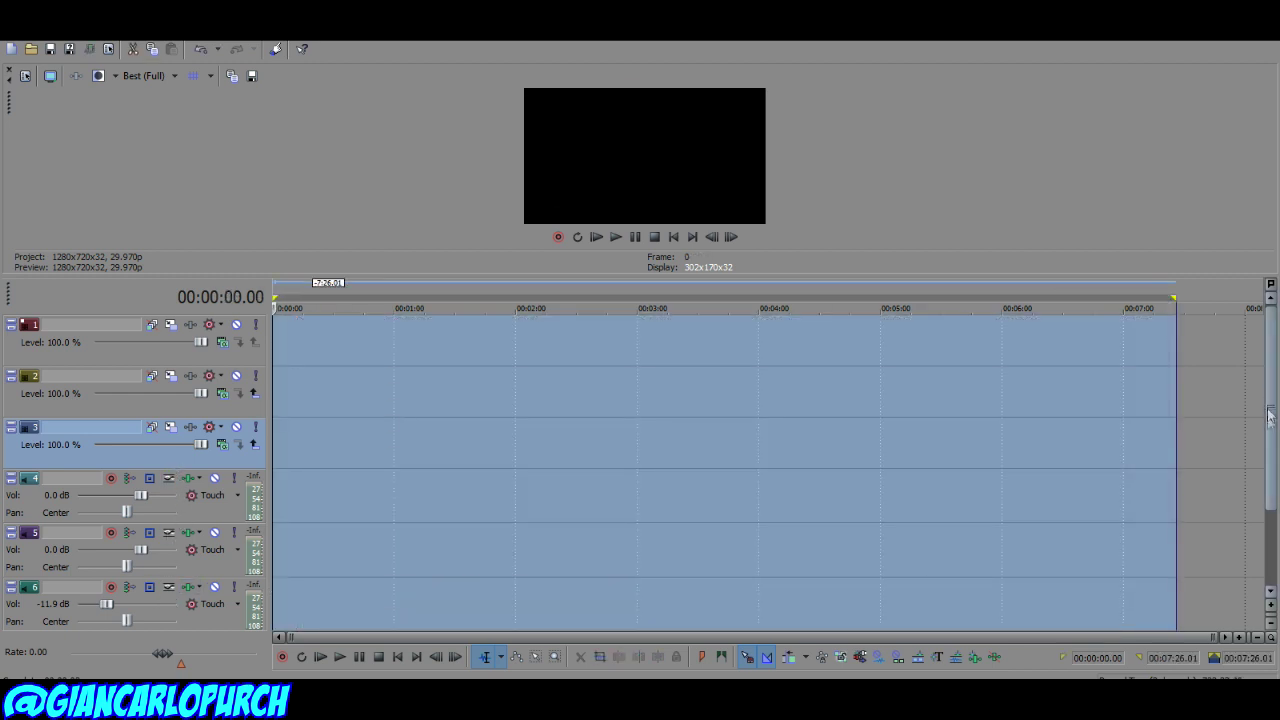
{"action": "scroll", "coordinate": [1085, 450], "scroll_direction": "down", "scroll_amount": 2}
{"action": "left_click", "coordinate": [1097, 574]}
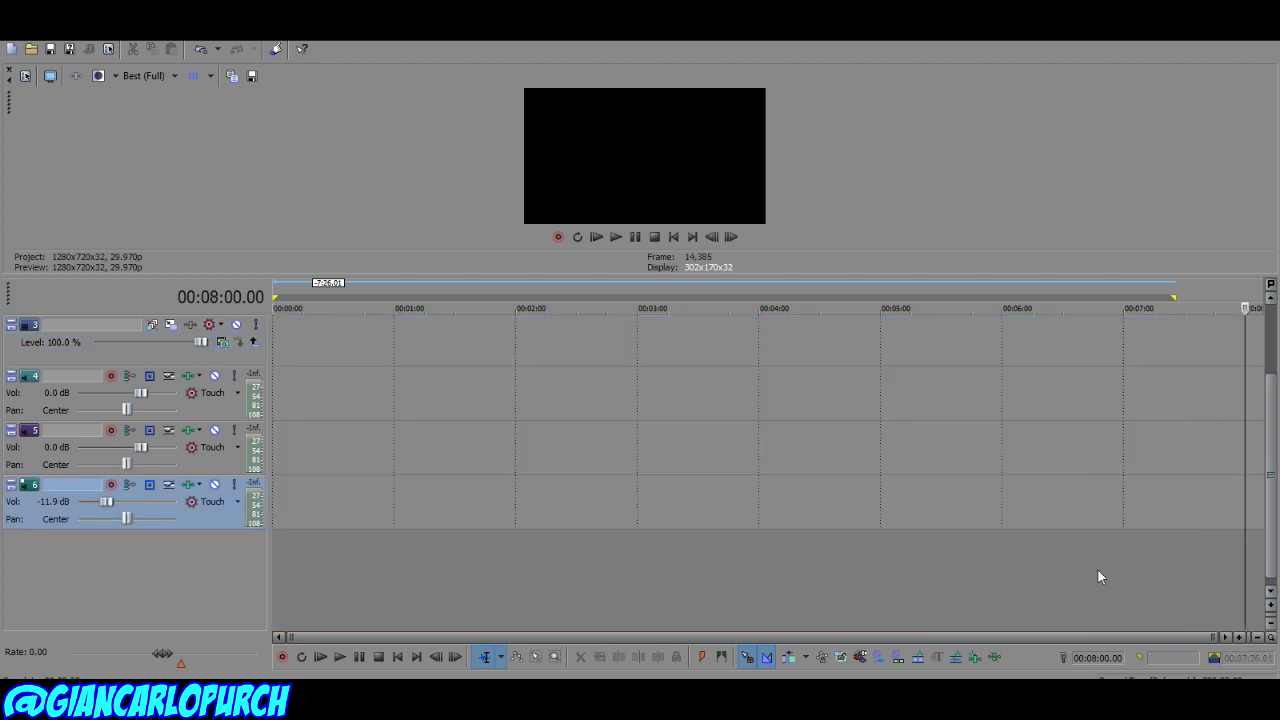
Step: Start a new 1920×1080 project, answering the save-changes prompt
{"action": "left_click", "coordinate": [13, 45]}
{"action": "left_click", "coordinate": [40, 60]}
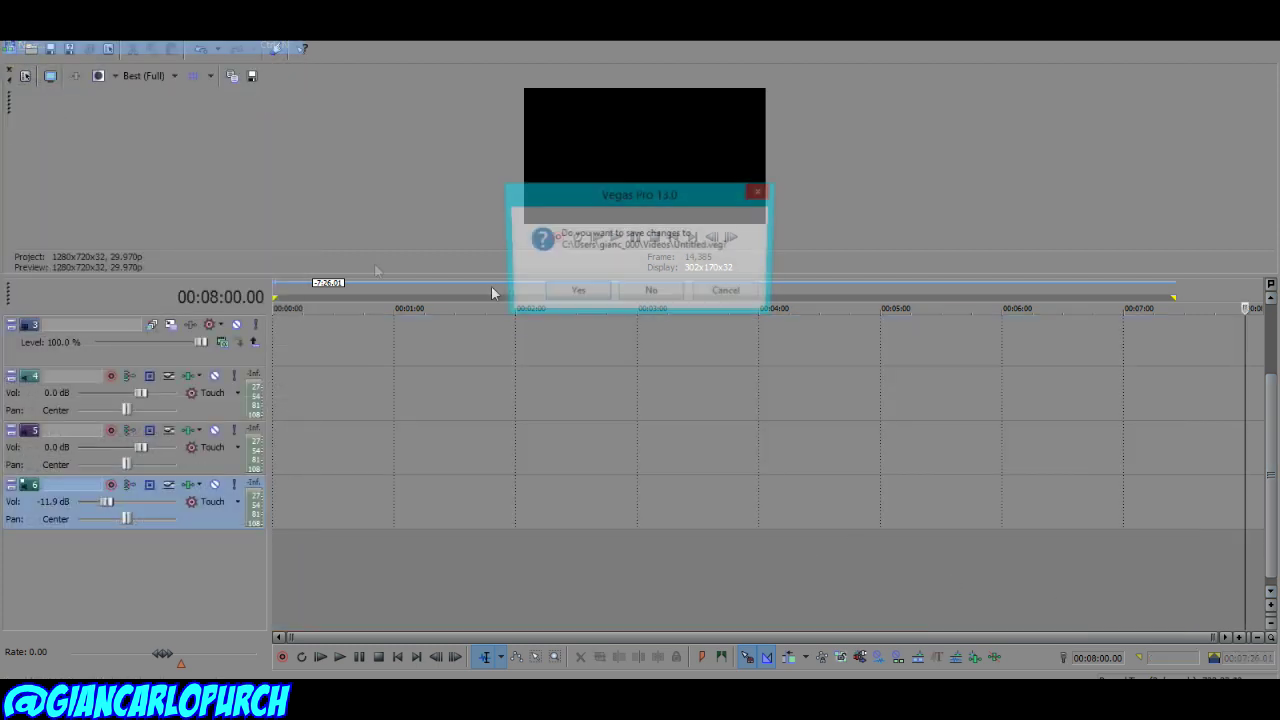
{"action": "left_click", "coordinate": [557, 294]}
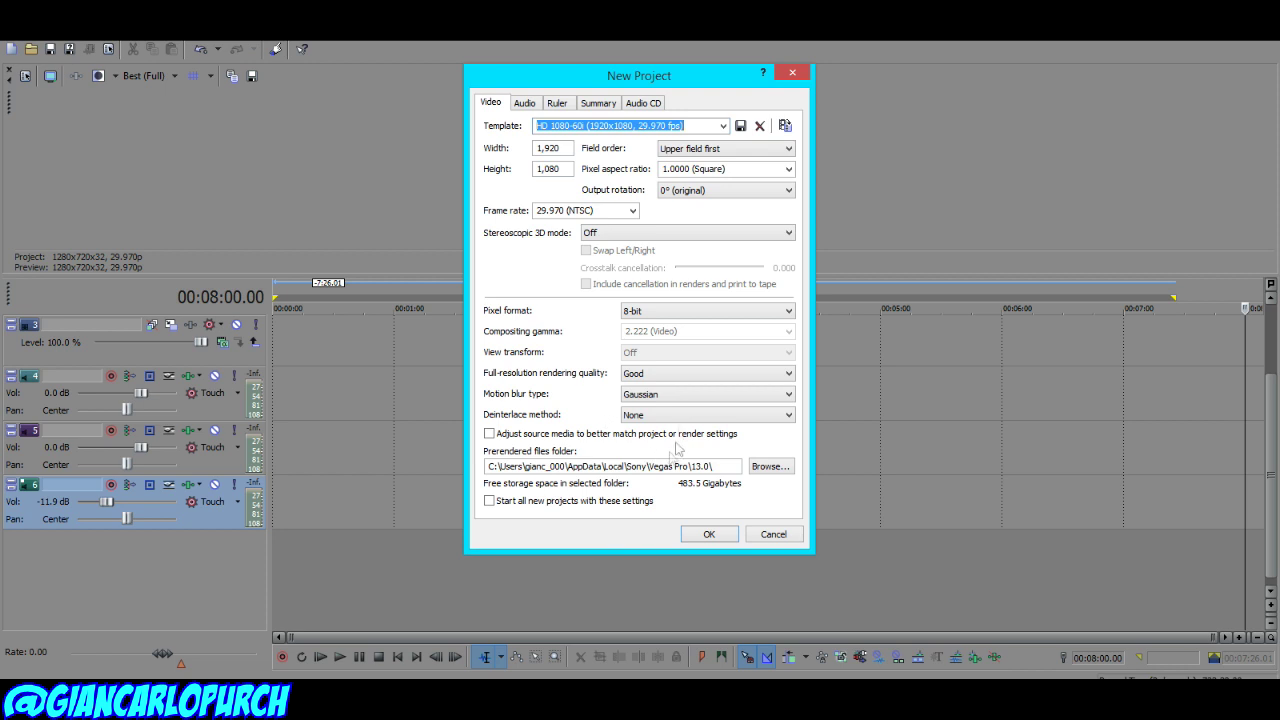
{"action": "left_click", "coordinate": [706, 534]}
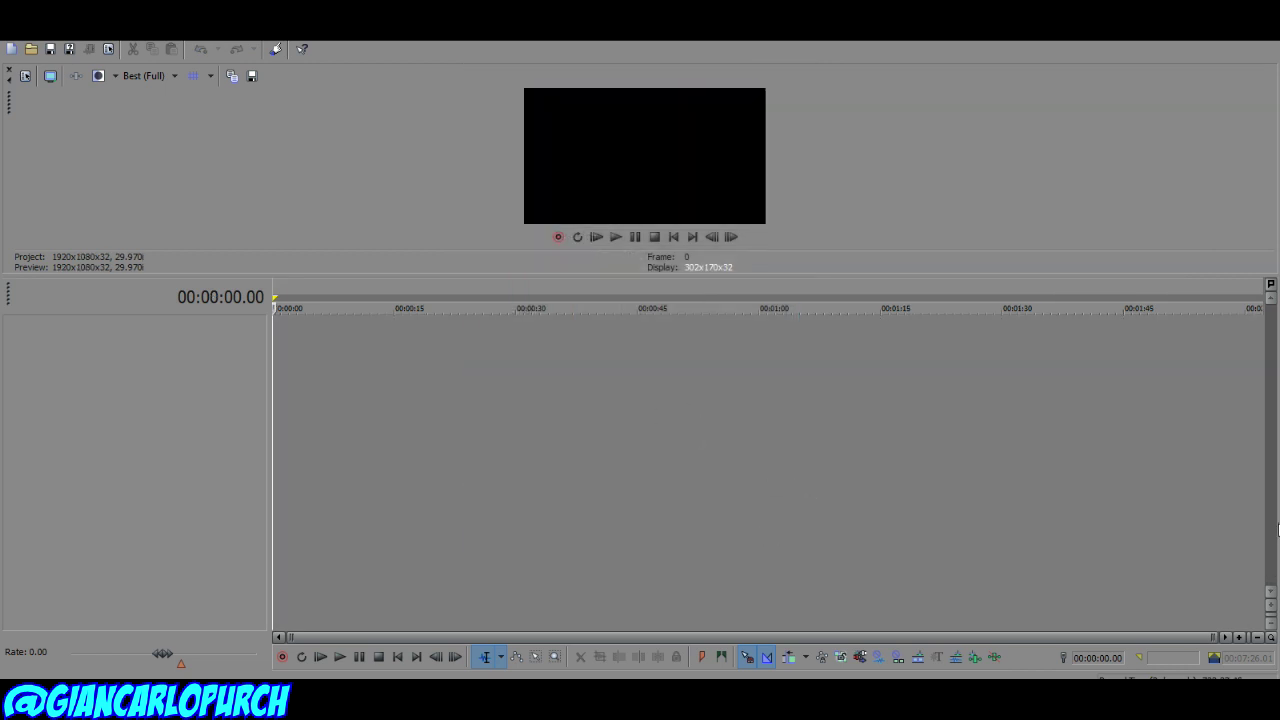
{"action": "right_click", "coordinate": [134, 362]}
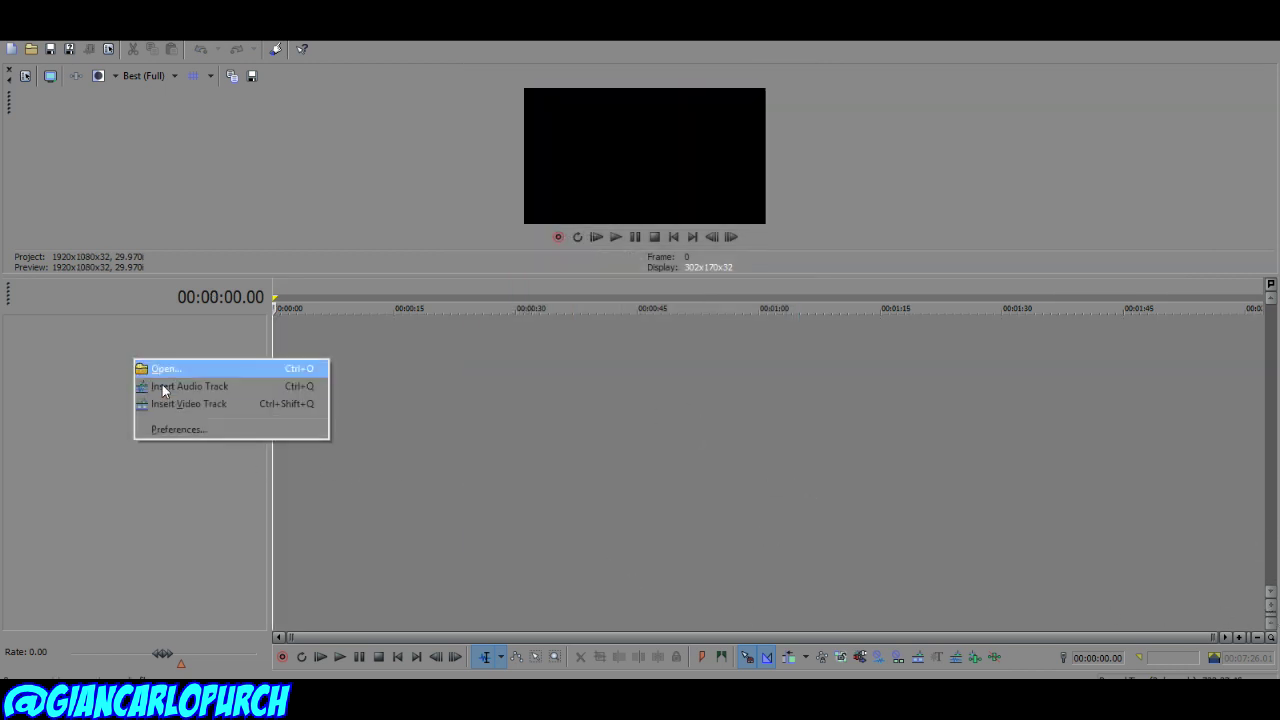
{"action": "left_click", "coordinate": [150, 404]}
{"action": "right_click", "coordinate": [148, 418]}
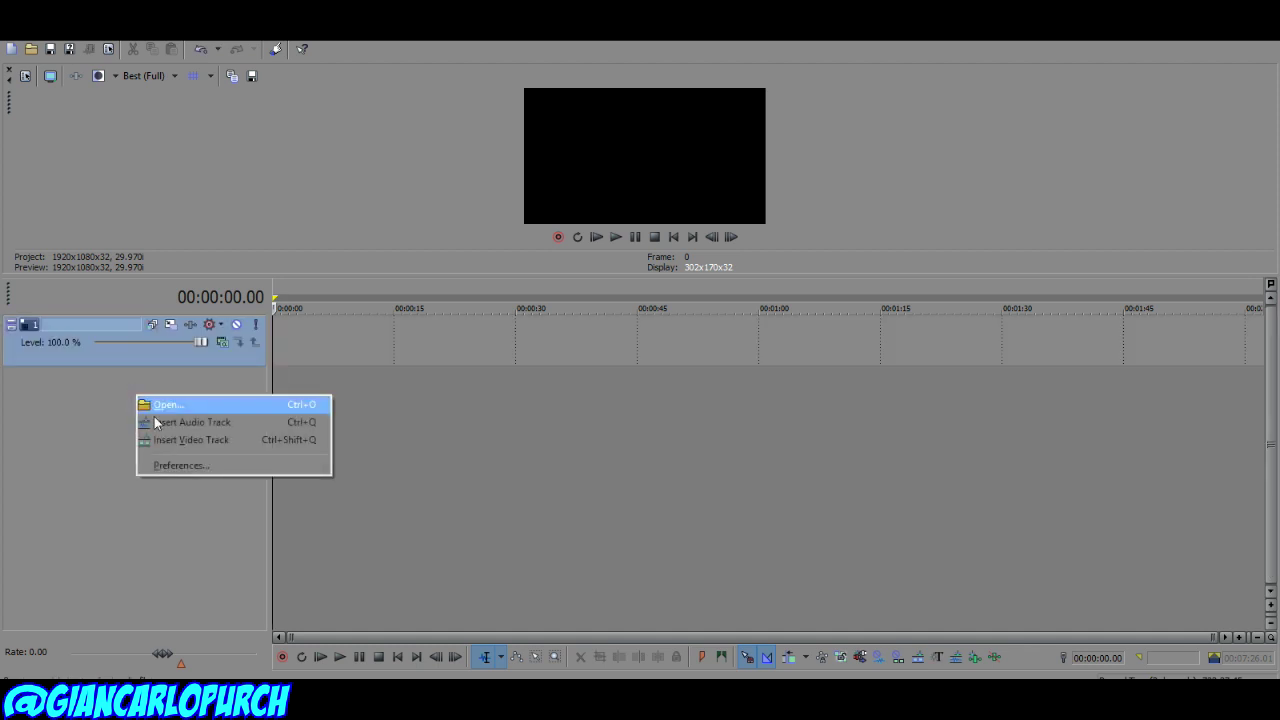
{"action": "left_click", "coordinate": [150, 421]}
{"action": "right_click", "coordinate": [150, 460]}
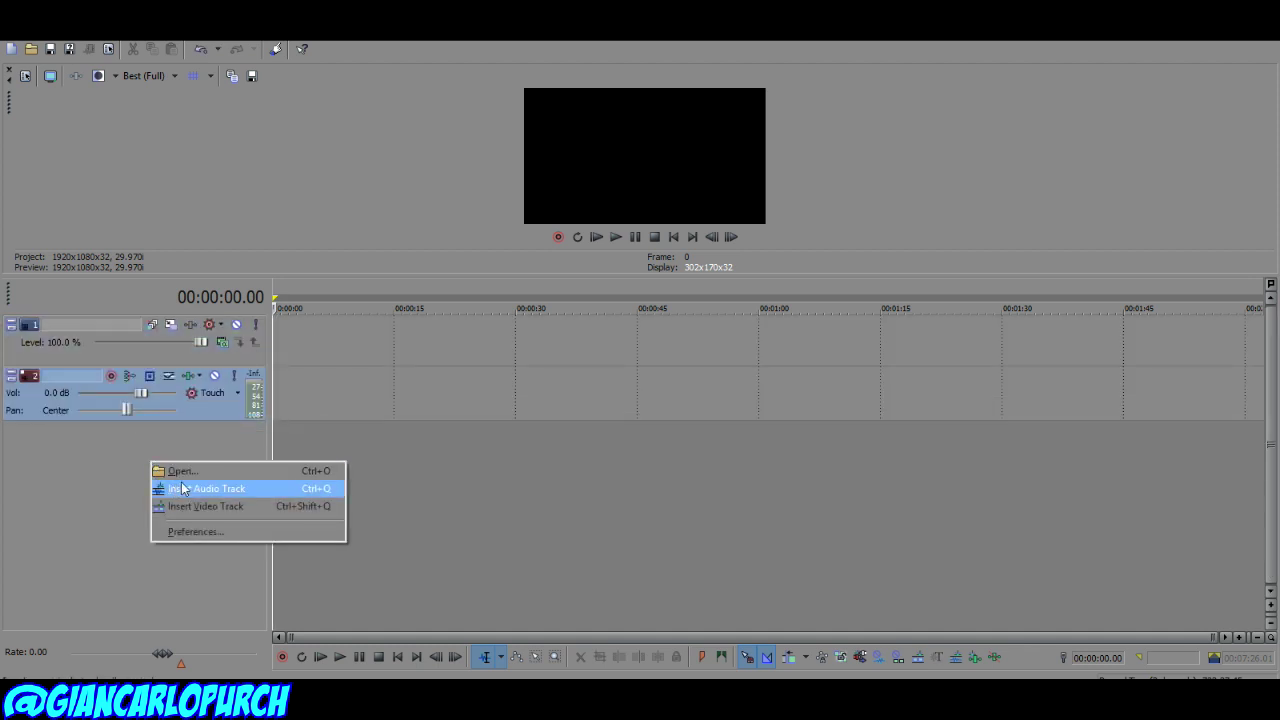
{"action": "left_click", "coordinate": [183, 489]}
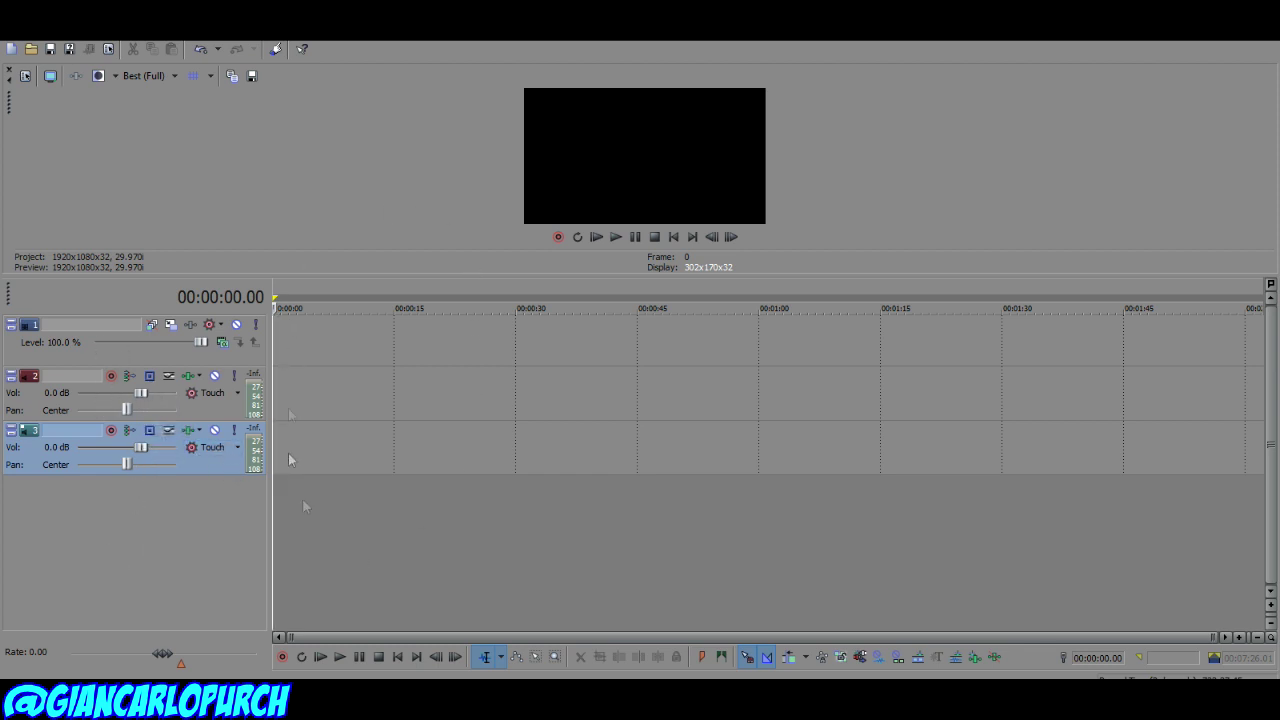
{"action": "right_click", "coordinate": [195, 466]}
{"action": "left_click", "coordinate": [152, 570]}
{"action": "left_click", "coordinate": [158, 358]}
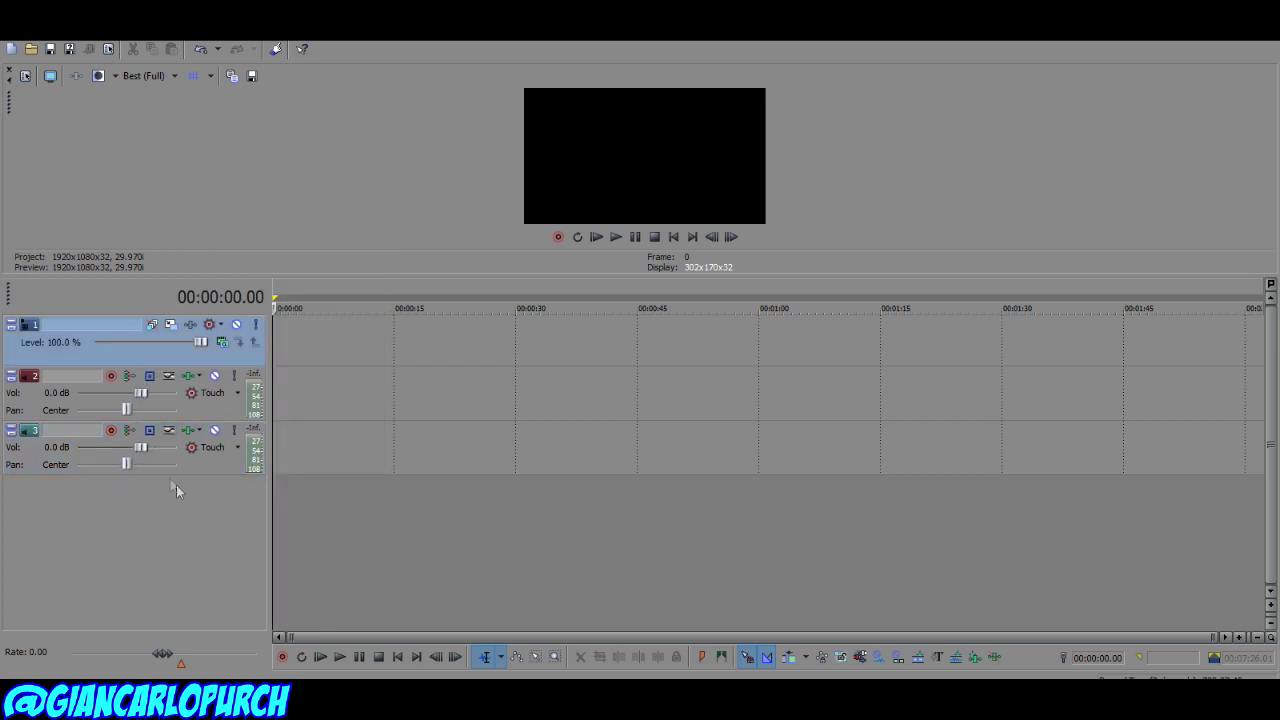
{"action": "key", "text": "ctrl+a"}
{"action": "key", "text": "Delete"}
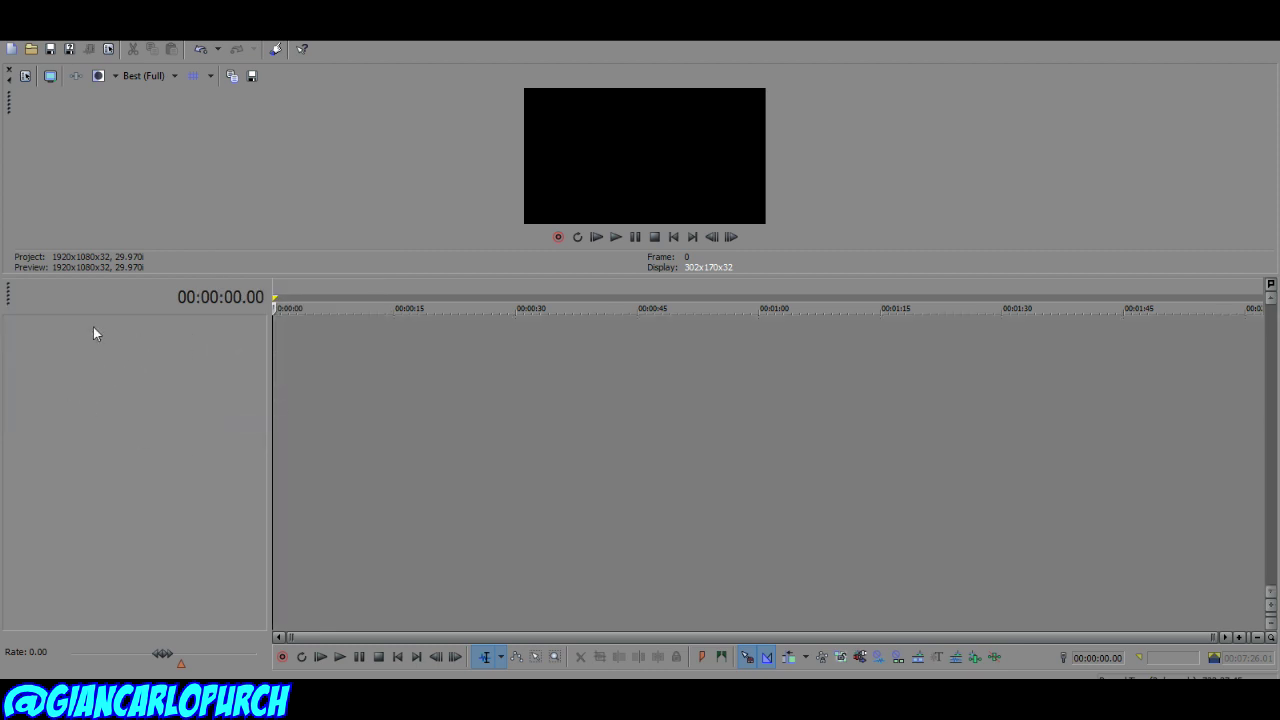
{"action": "right_click", "coordinate": [84, 333]}
Step: Insert a Sony Titles & Text clip on a new video track reading the channel handle
{"action": "left_click", "coordinate": [151, 388]}
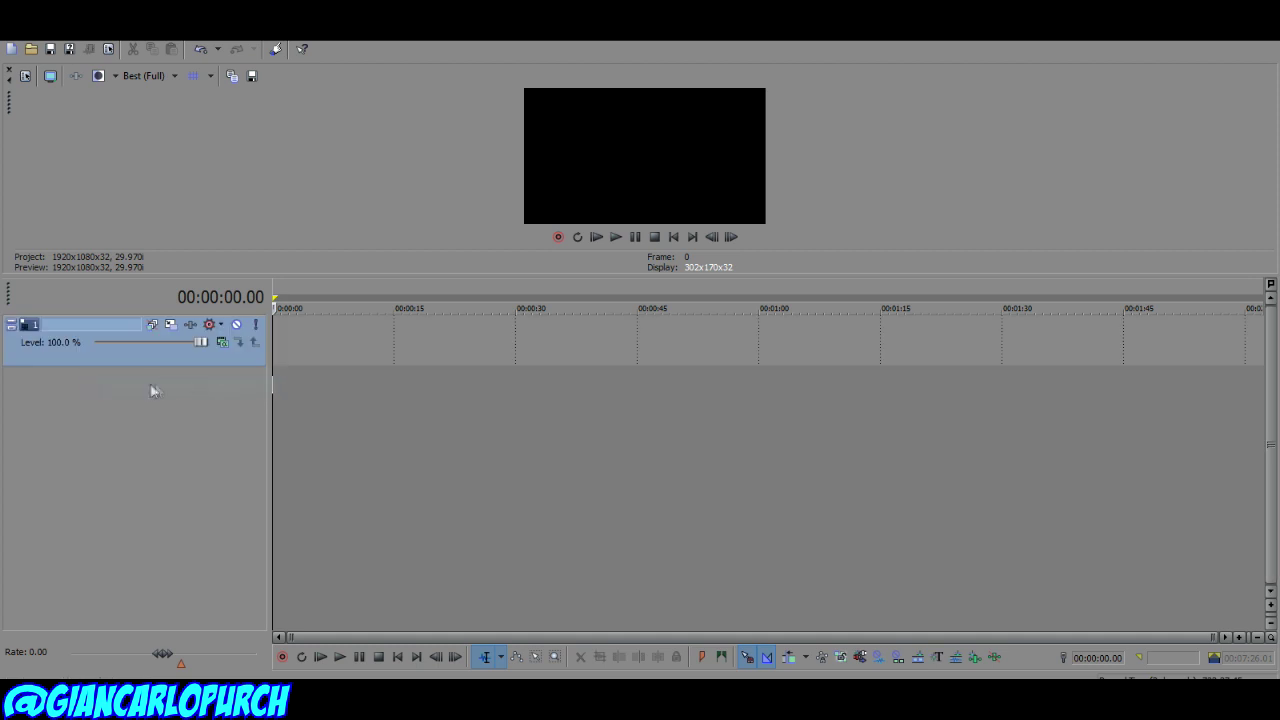
{"action": "right_click", "coordinate": [294, 352]}
{"action": "left_click", "coordinate": [333, 613]}
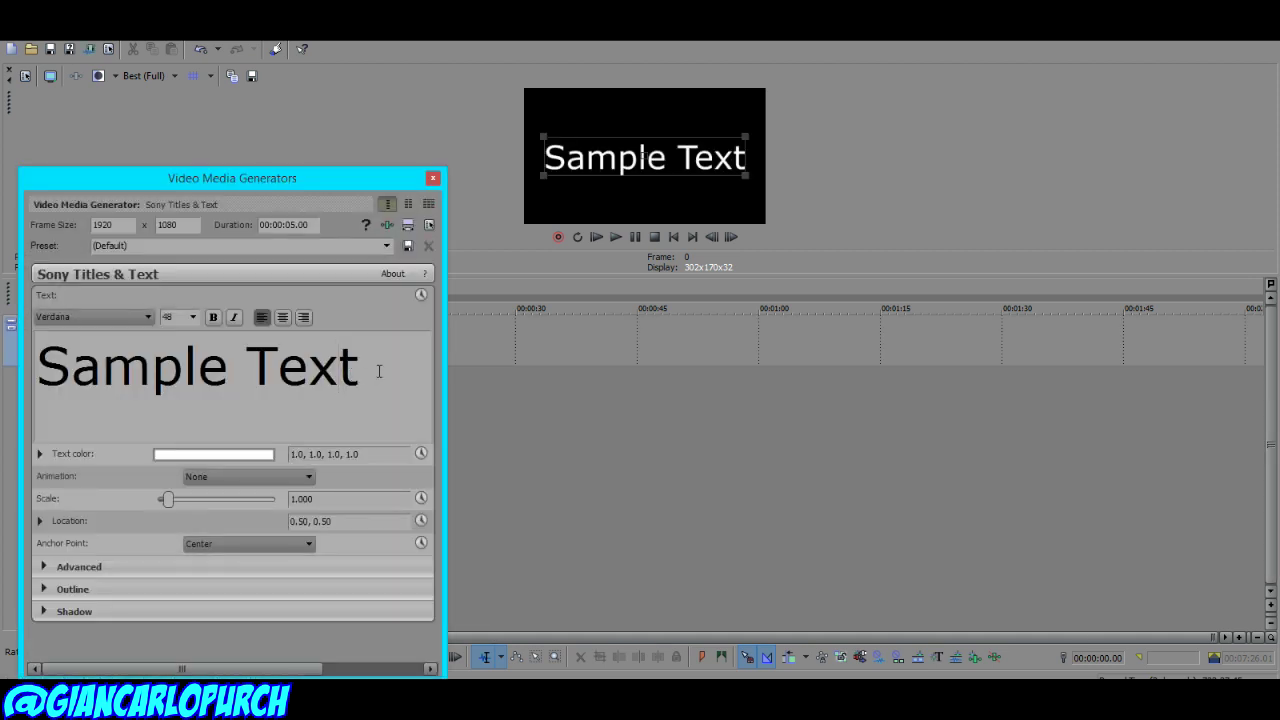
{"action": "key", "text": "ctrl+a"}
{"action": "type", "text": "@gi"}
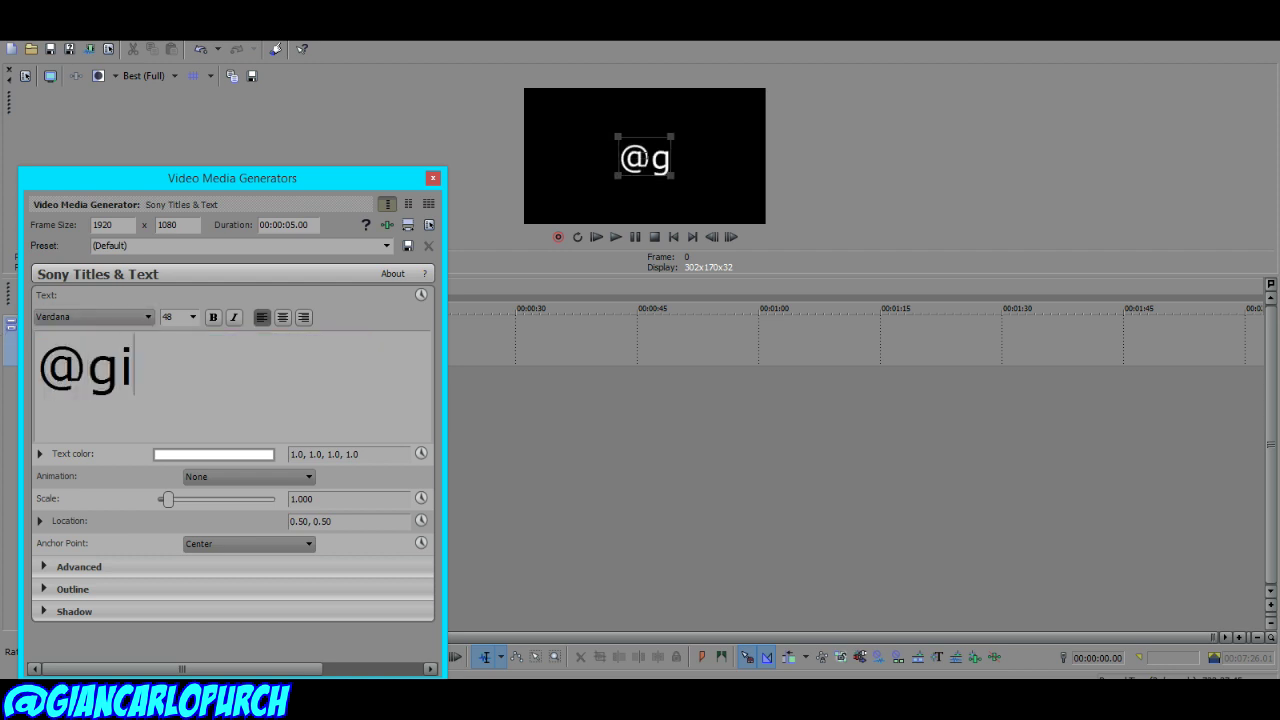
{"action": "type", "text": "ancarlopurch"}
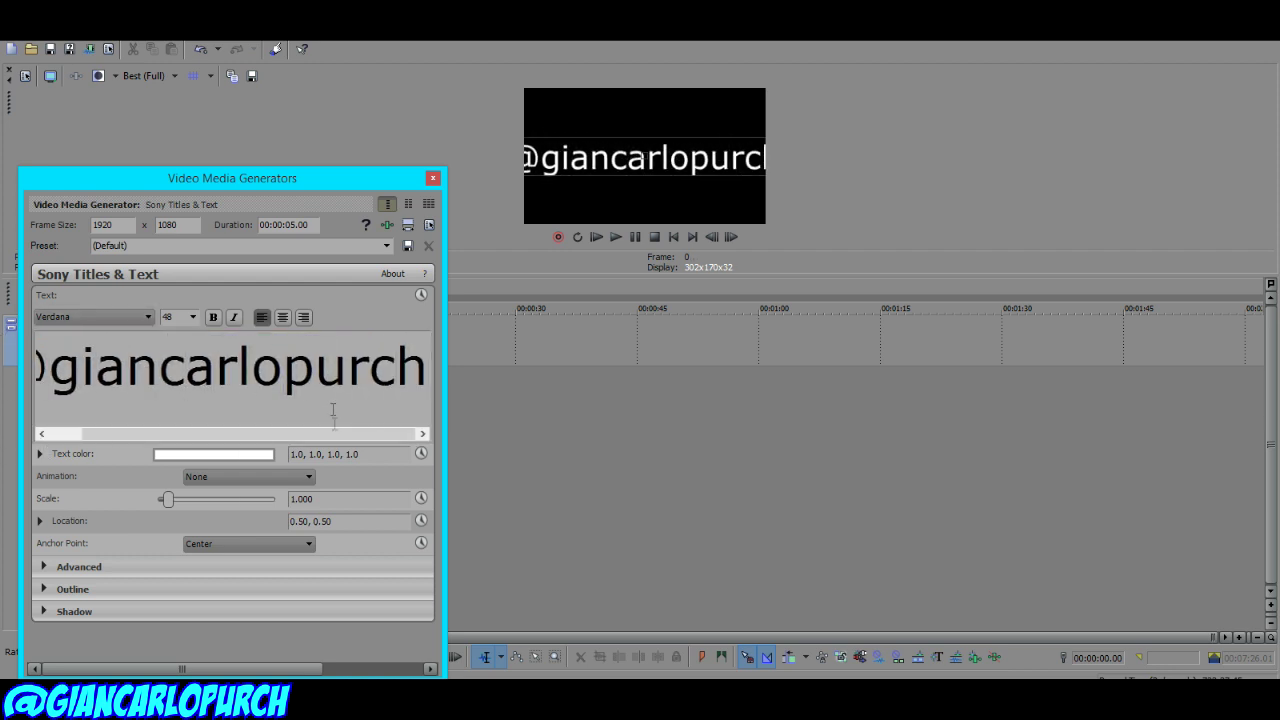
Step: Set the title text to BadaBoom BB, size 12, in cyan
{"action": "key", "text": "ctrl+a"}
{"action": "left_click", "coordinate": [80, 317]}
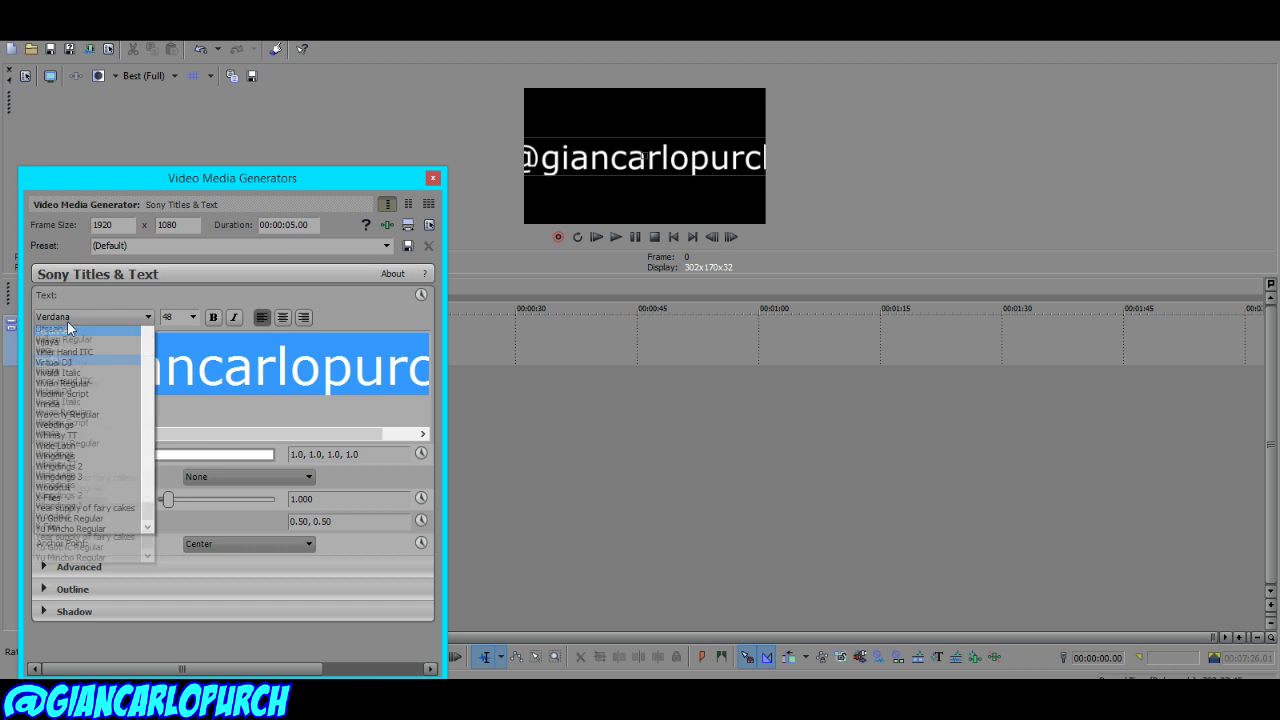
{"action": "left_click", "coordinate": [67, 342]}
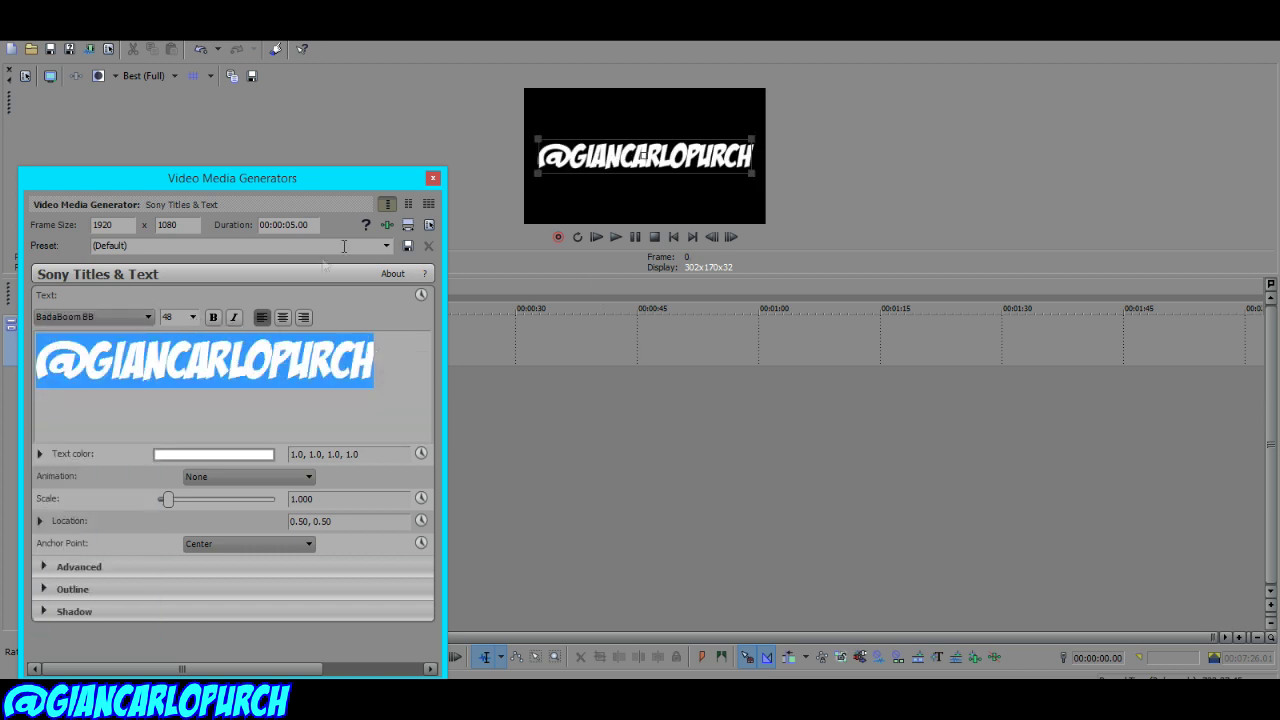
{"action": "left_click", "coordinate": [192, 317]}
{"action": "left_click", "coordinate": [172, 360]}
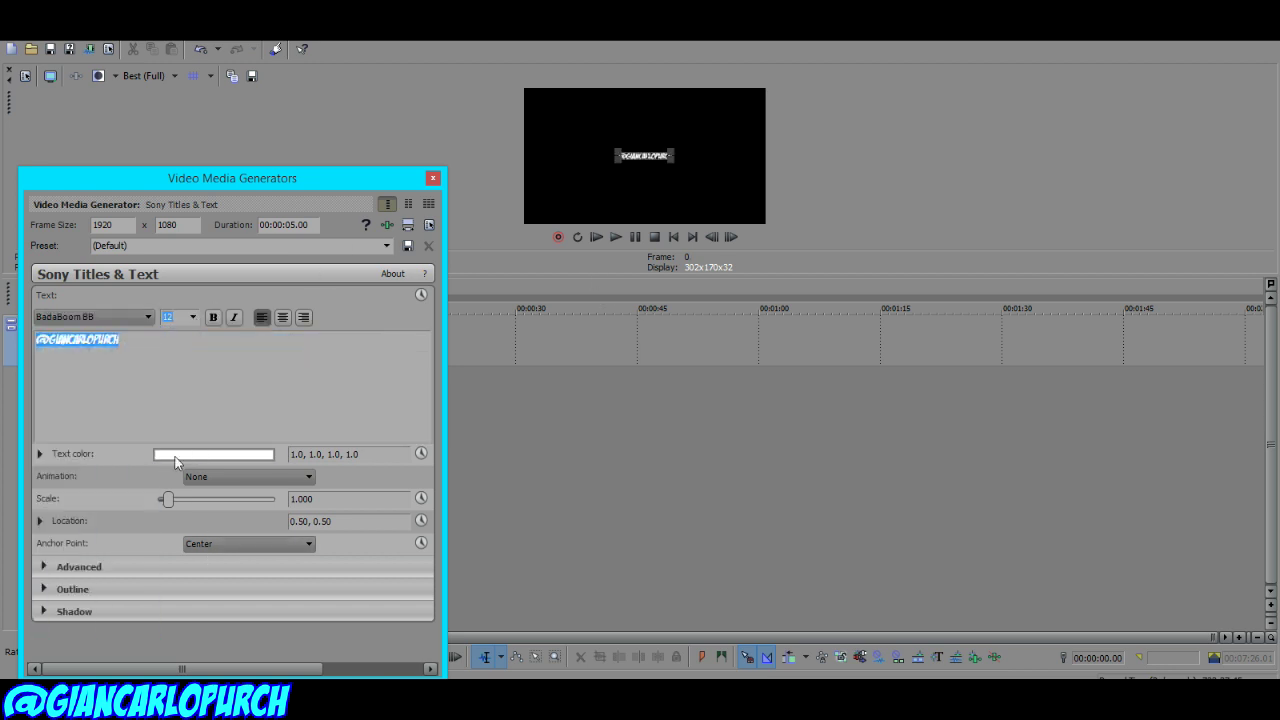
{"action": "left_click", "coordinate": [205, 454]}
{"action": "left_click_drag", "start_coordinate": [263, 500], "coordinate": [265, 645]}
{"action": "left_click", "coordinate": [29, 585]}
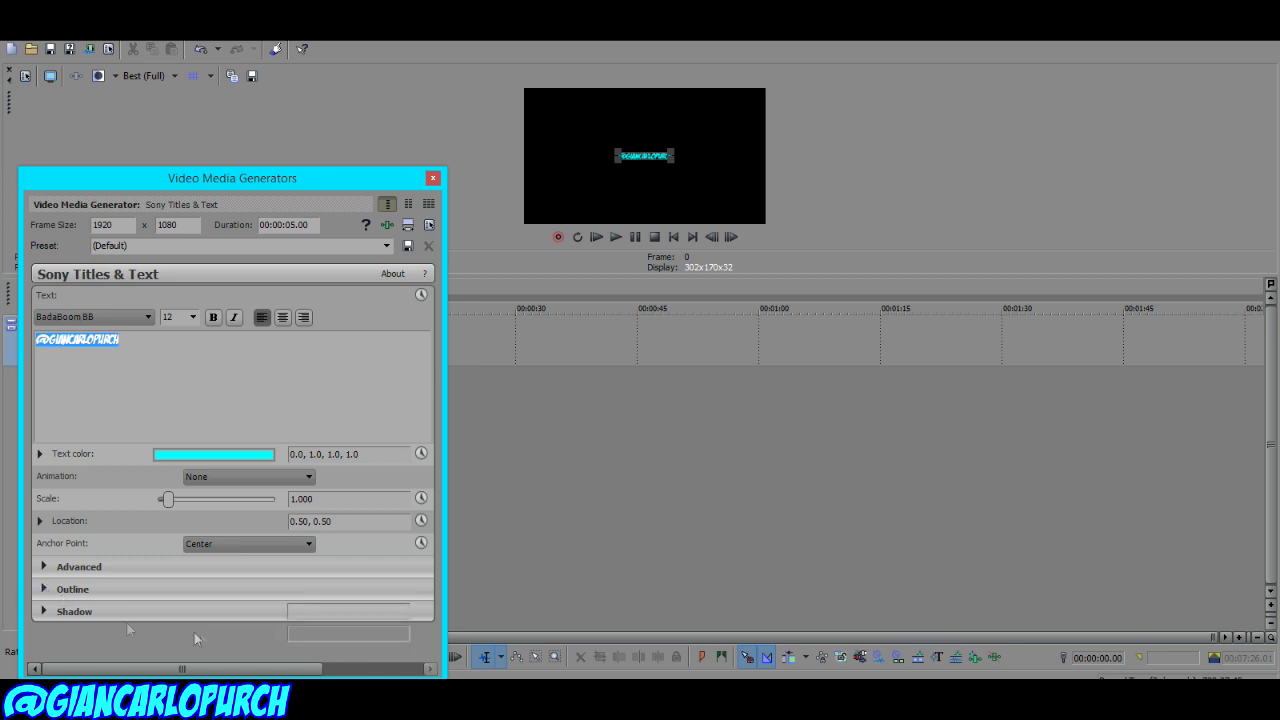
Step: Give the title a 10-width blue outline and move it to the bottom-left corner
{"action": "left_click", "coordinate": [53, 589]}
{"action": "left_click_drag", "start_coordinate": [157, 611], "coordinate": [277, 611]}
{"action": "left_click", "coordinate": [213, 633]}
{"action": "left_click", "coordinate": [84, 668]}
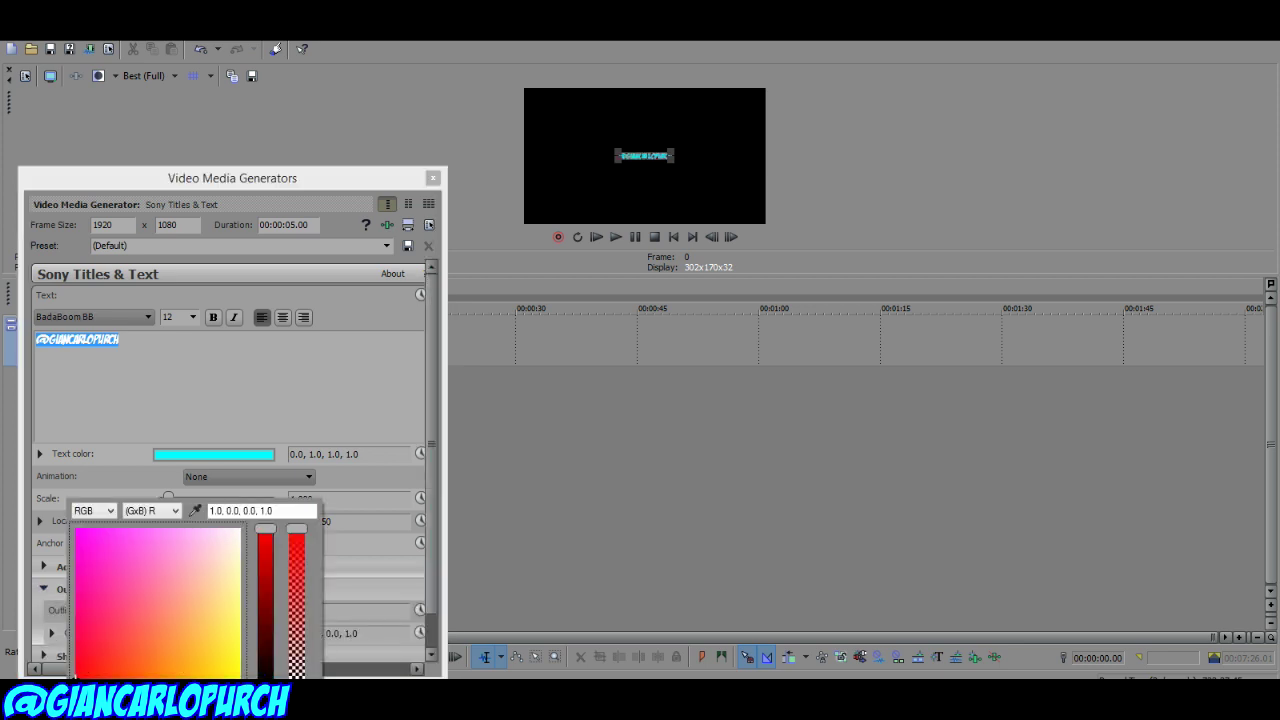
{"action": "left_click_drag", "start_coordinate": [265, 532], "coordinate": [265, 672]}
{"action": "left_click", "coordinate": [78, 532]}
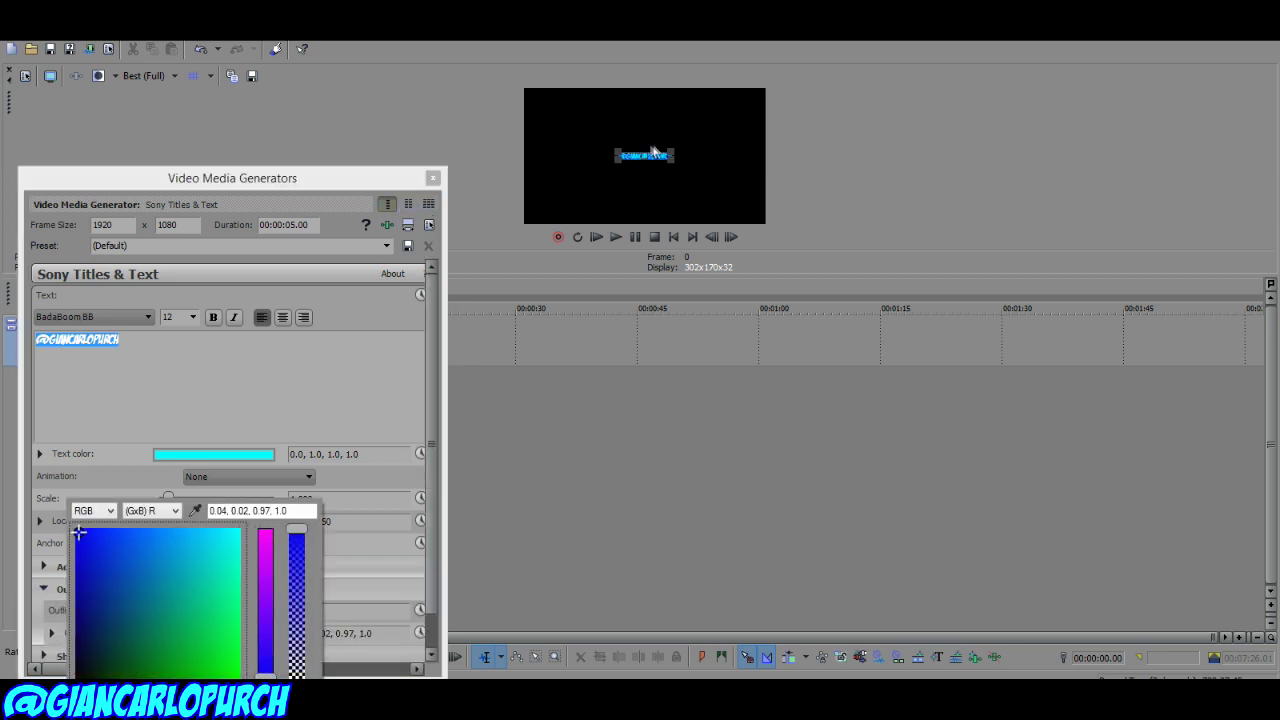
{"action": "left_click", "coordinate": [527, 229]}
{"action": "left_click_drag", "start_coordinate": [615, 168], "coordinate": [531, 226]}
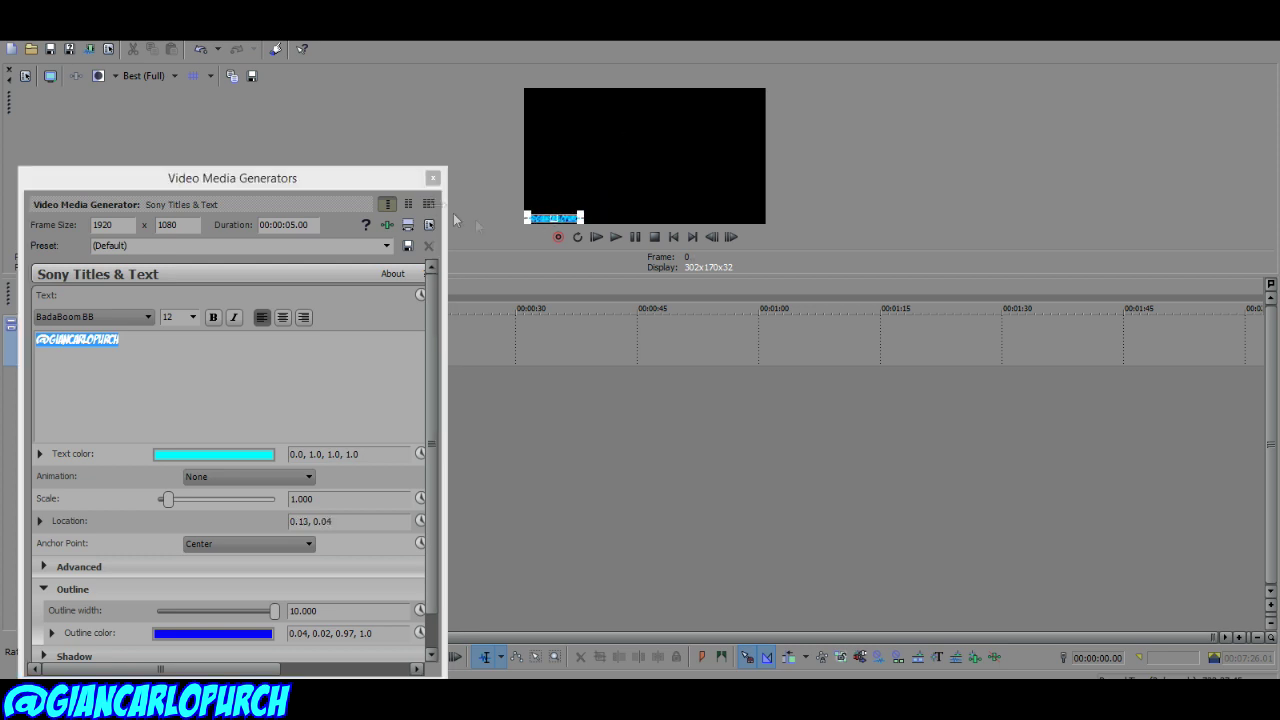
{"action": "left_click", "coordinate": [534, 228]}
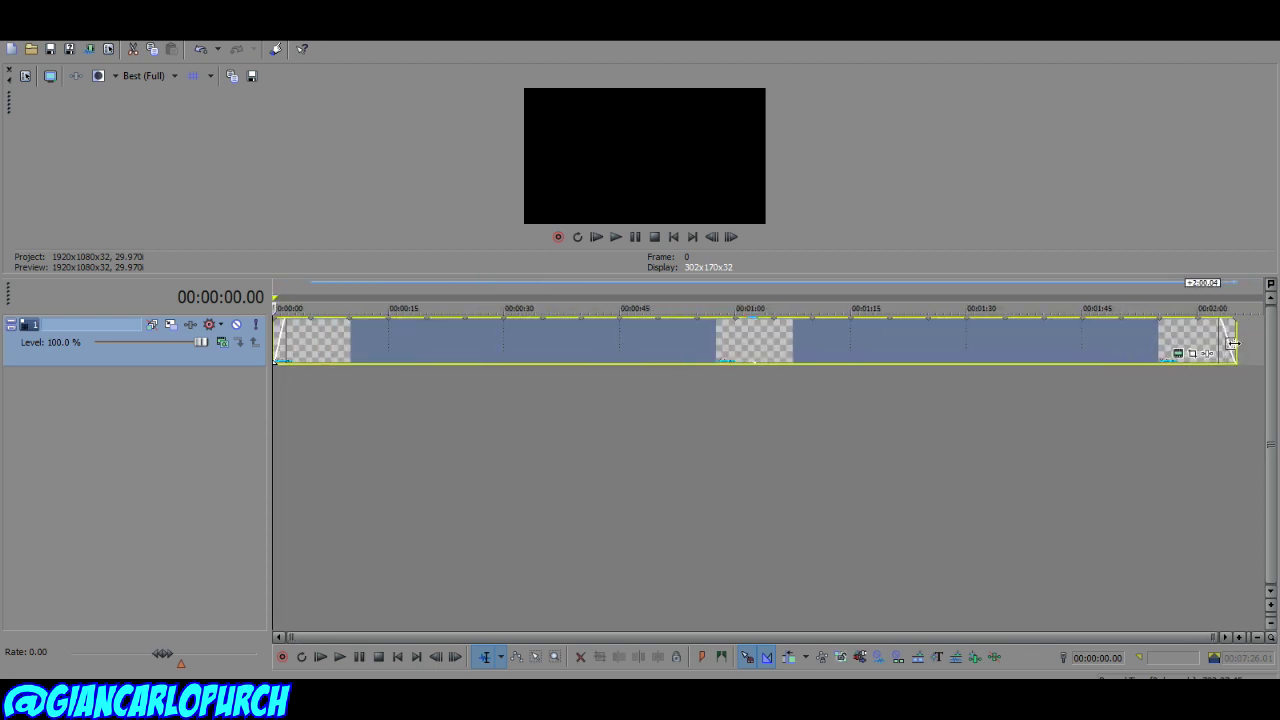
Step: Lengthen the title clip to about 2:33 and preview it
{"action": "left_click_drag", "start_coordinate": [1274, 343], "coordinate": [1274, 343]}
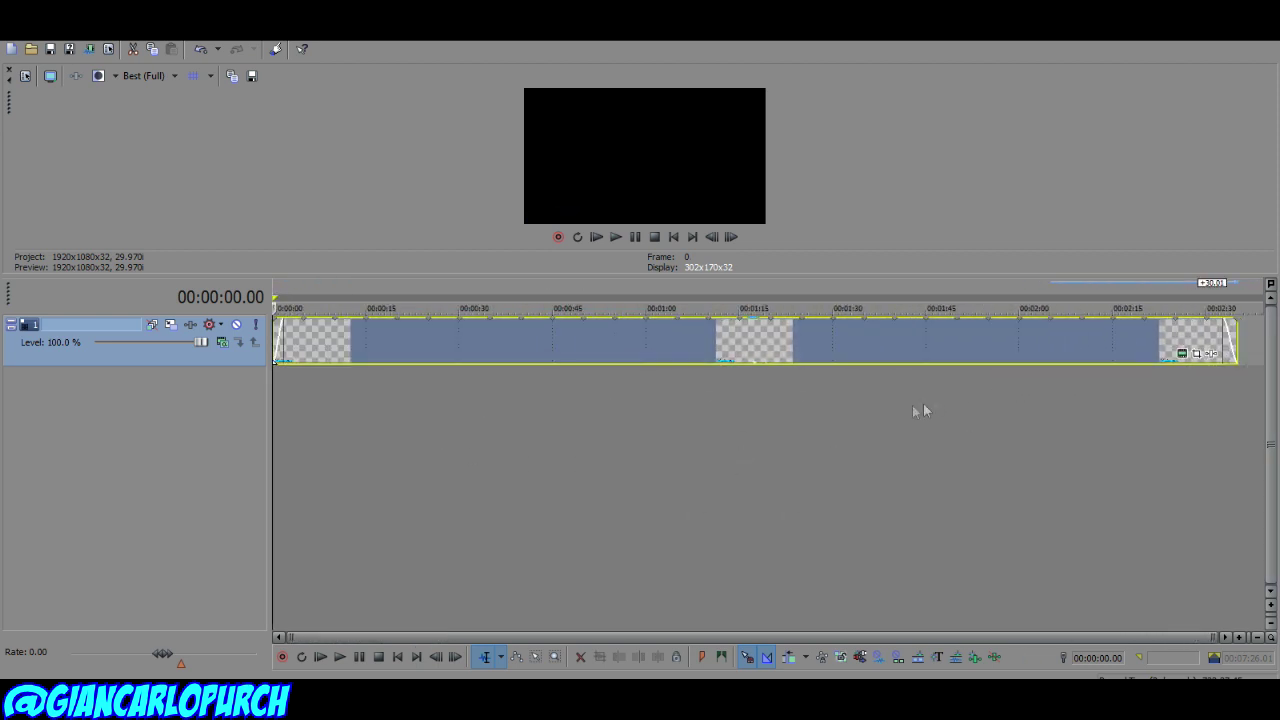
{"action": "key", "text": "space"}
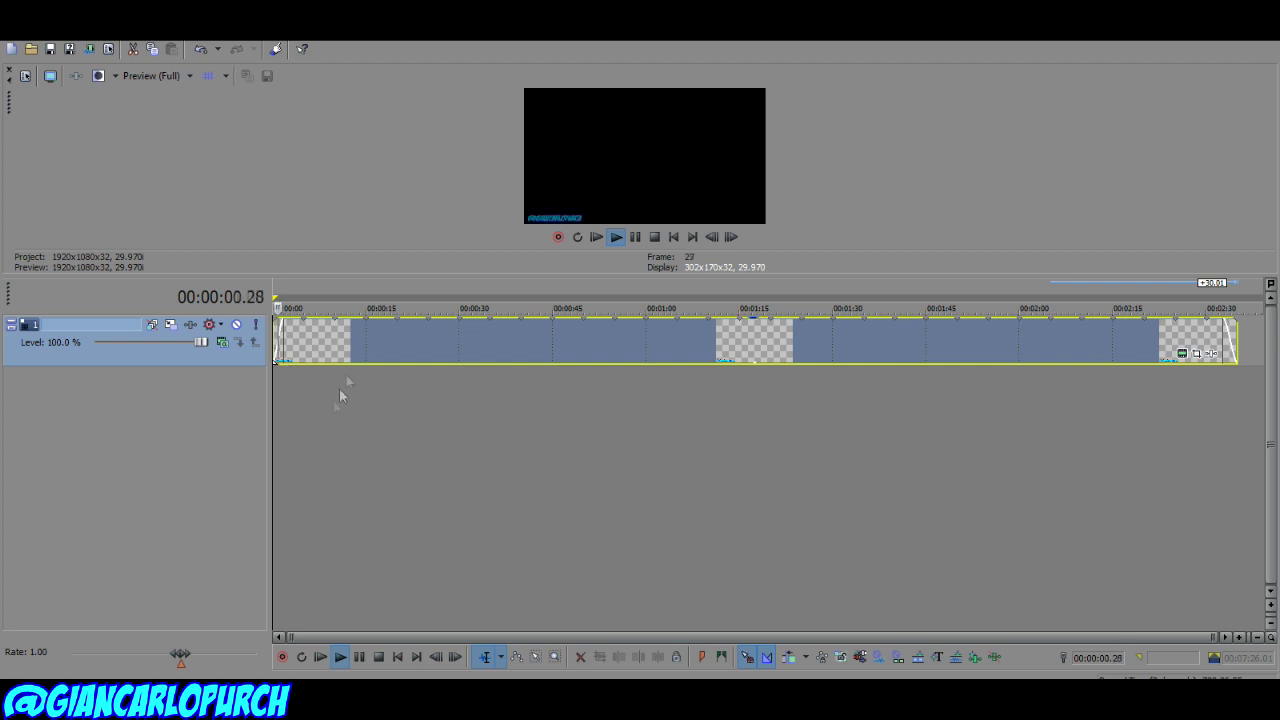
{"action": "key", "text": "space"}
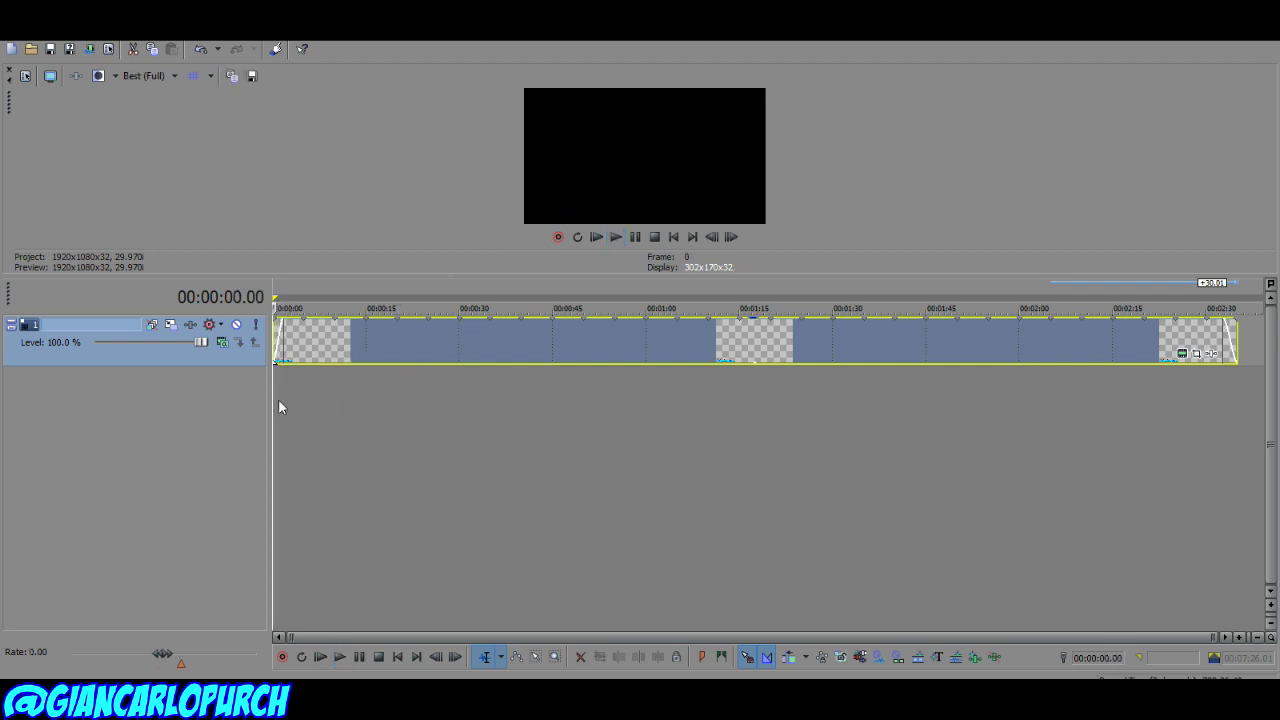
Step: Insert a new video track and a new audio track
{"action": "right_click", "coordinate": [279, 407]}
{"action": "right_click", "coordinate": [118, 413]}
{"action": "left_click", "coordinate": [160, 451]}
{"action": "right_click", "coordinate": [113, 483]}
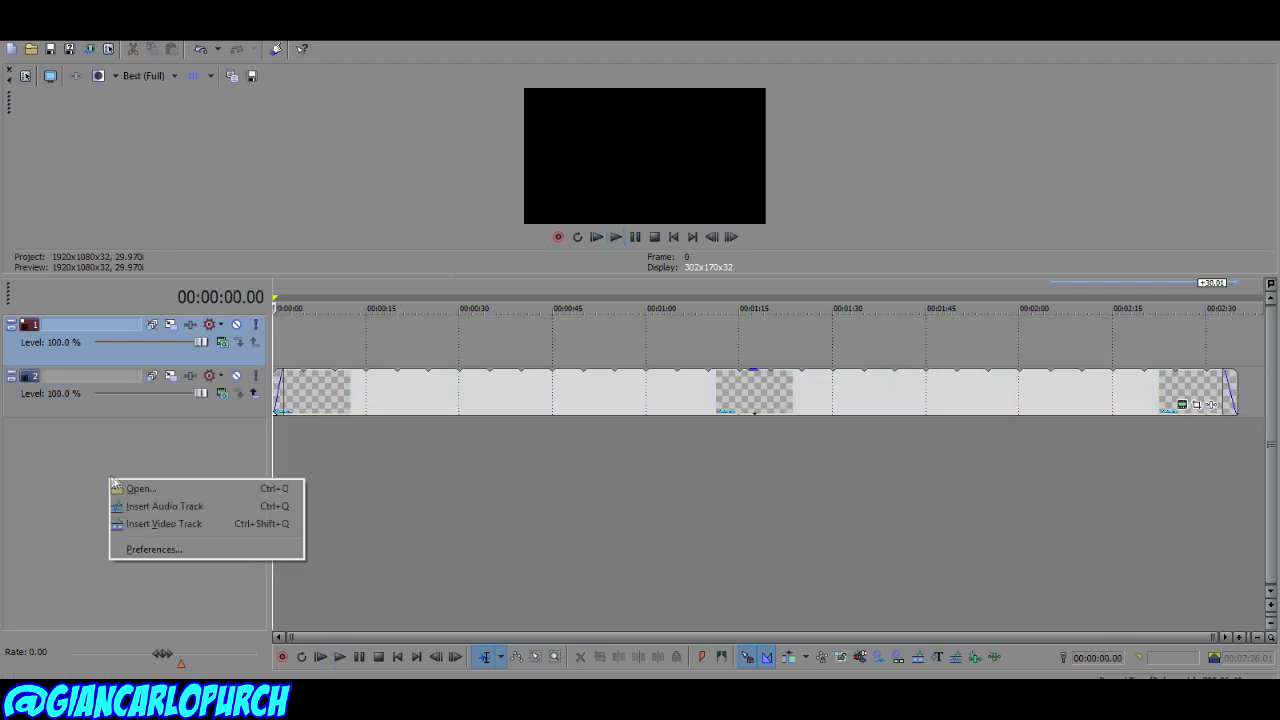
{"action": "left_click", "coordinate": [164, 506]}
Step: Move the title track to the top and drop the recording onto tracks 2 and 3
{"action": "left_click", "coordinate": [215, 384]}
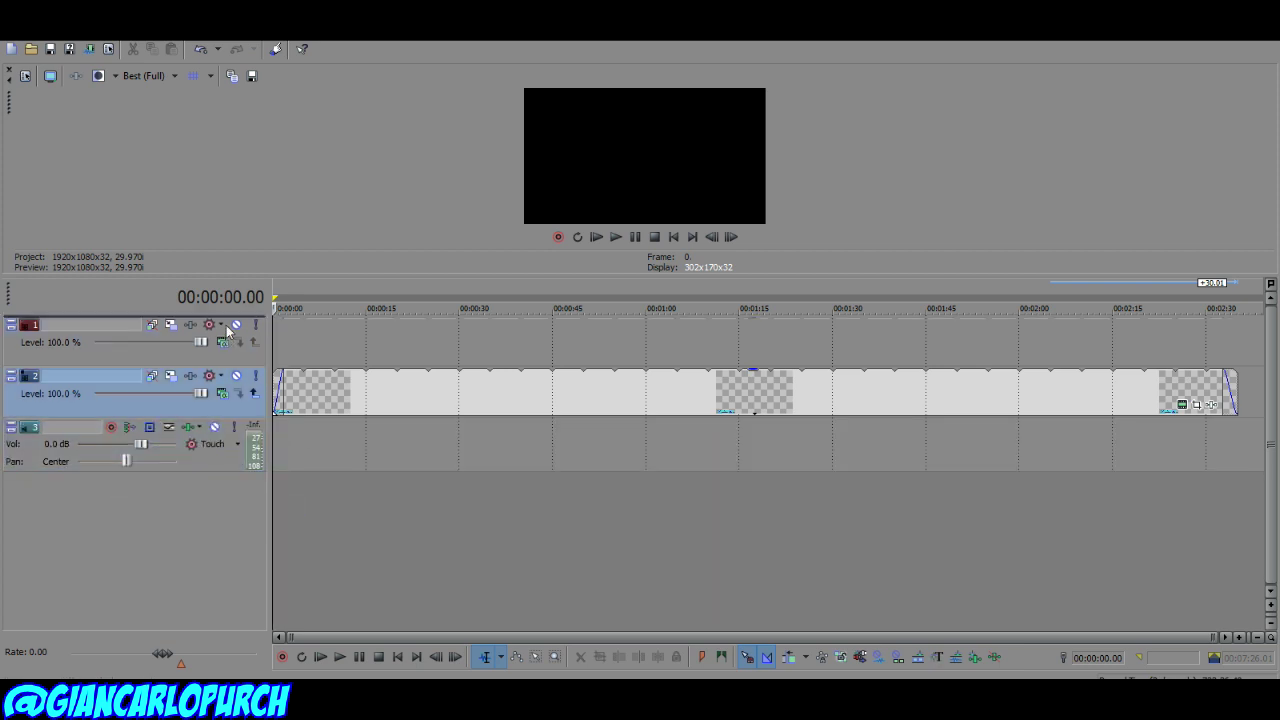
{"action": "left_click_drag", "start_coordinate": [228, 333], "coordinate": [396, 371]}
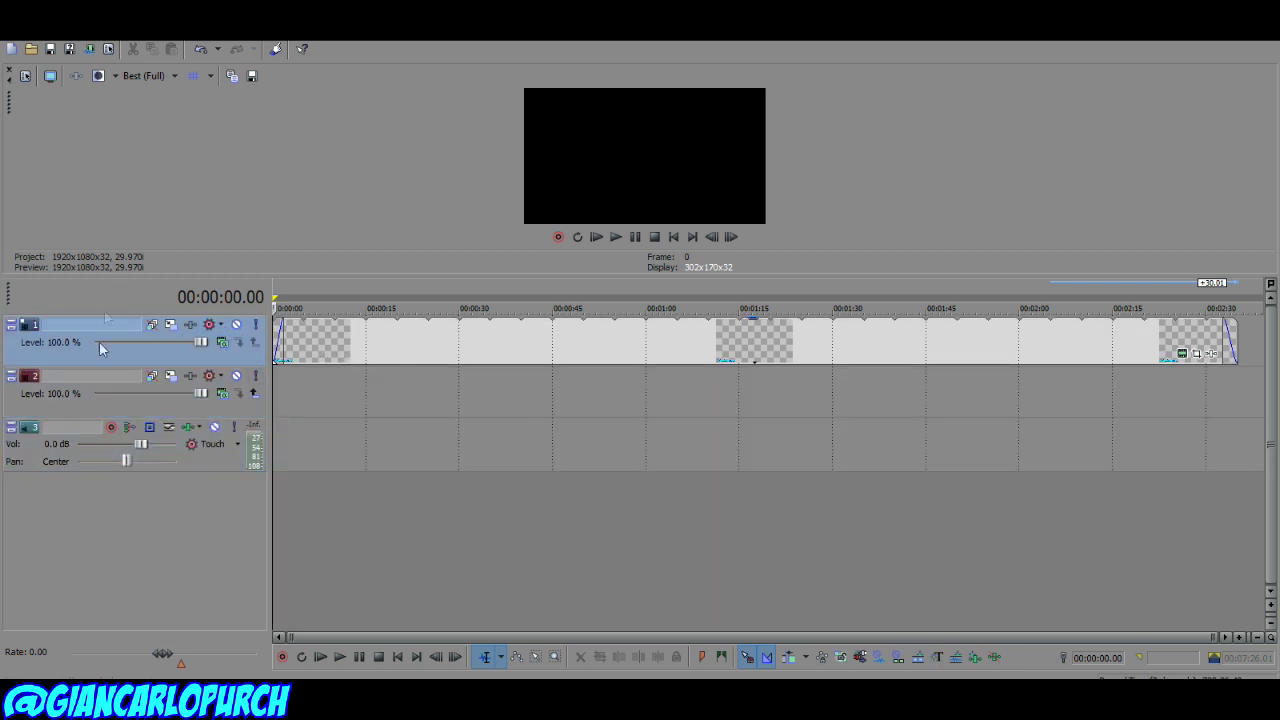
{"action": "key", "text": "ctrl+d"}
{"action": "left_click_drag", "start_coordinate": [255, 415], "coordinate": [258, 417]}
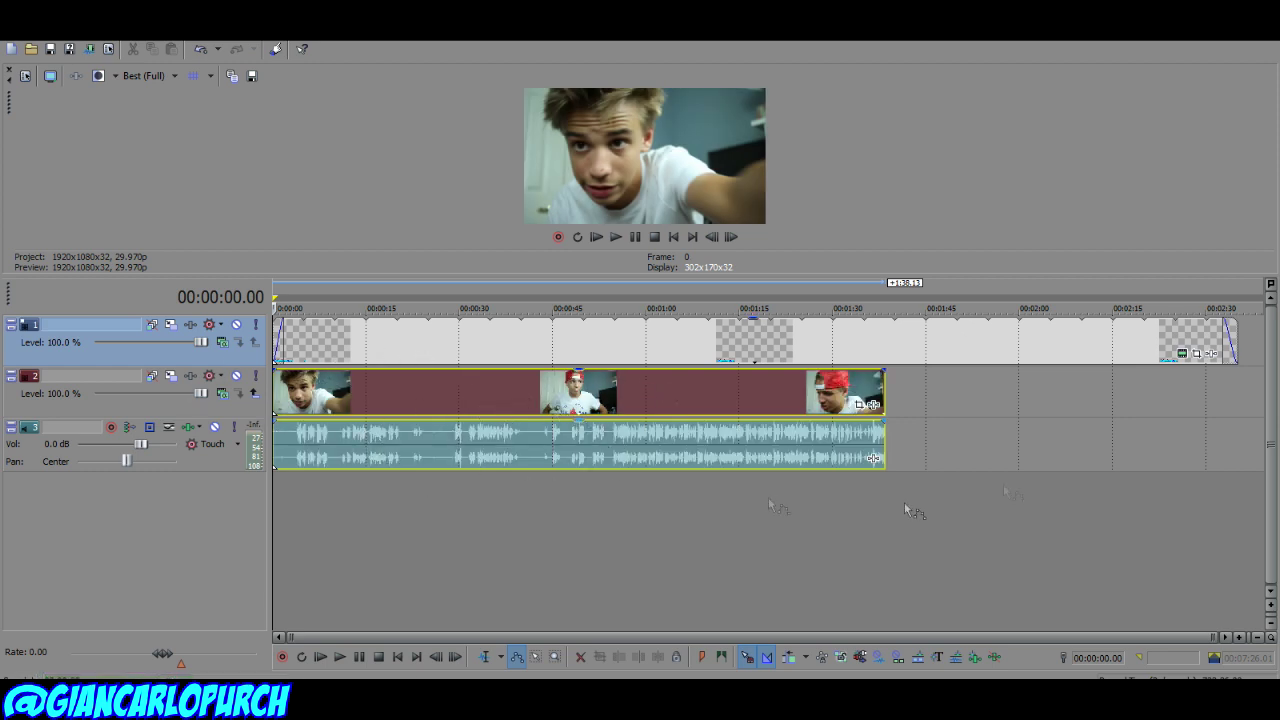
Step: Trim the first 54 seconds off the recorded video and audio, leaving about 45 seconds from the start
{"action": "left_click", "coordinate": [609, 396]}
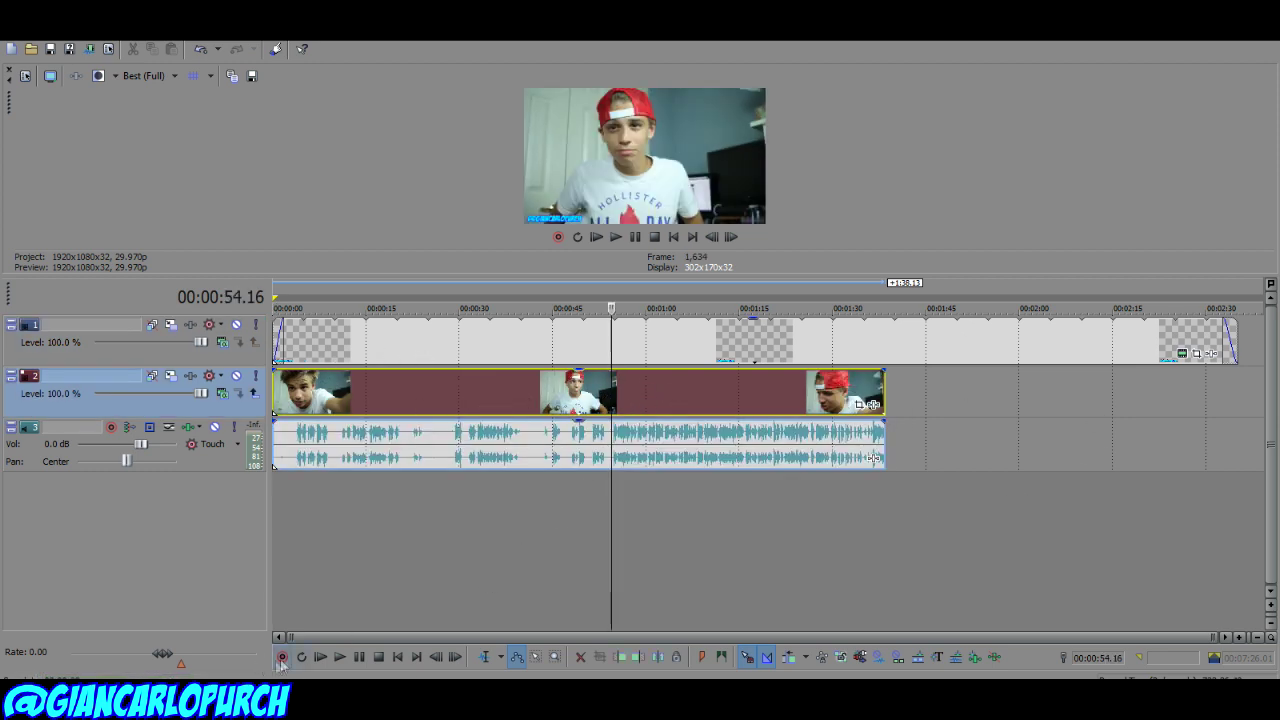
{"action": "left_click", "coordinate": [536, 657]}
{"action": "left_click_drag", "start_coordinate": [238, 471], "coordinate": [238, 491]}
{"action": "left_click", "coordinate": [595, 404]}
{"action": "key", "text": "ctrl+z"}
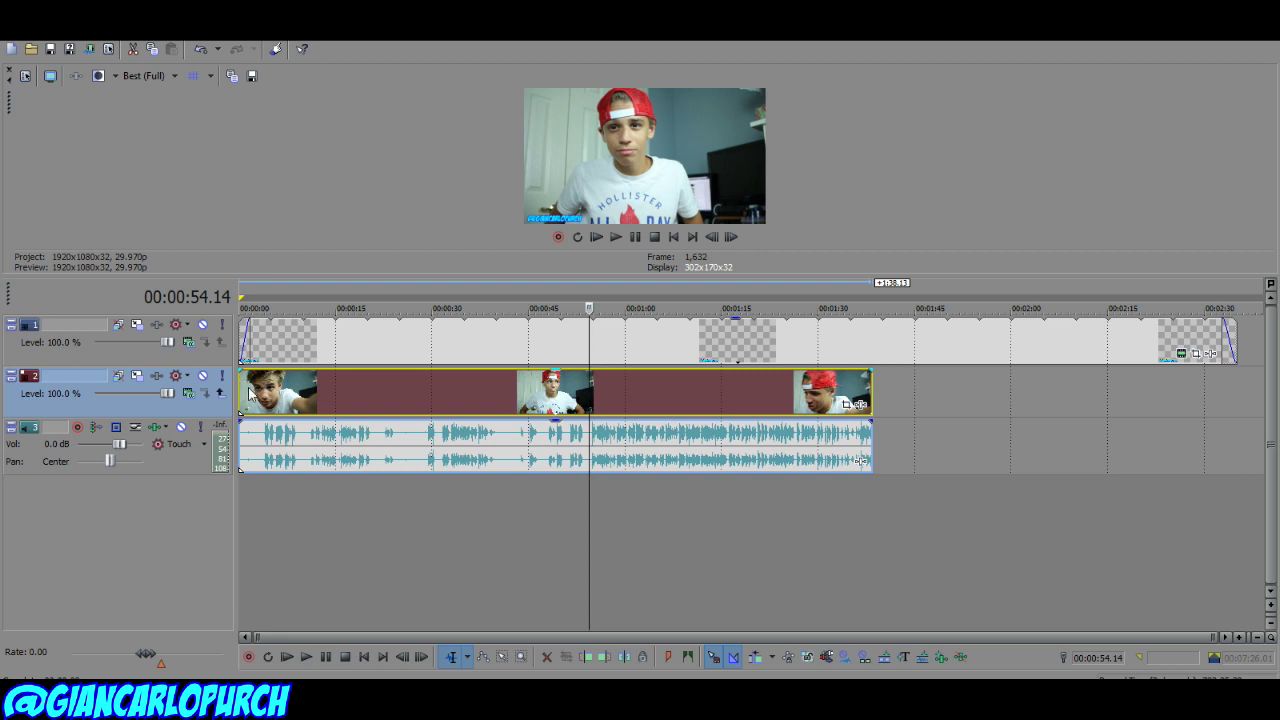
{"action": "left_click_drag", "start_coordinate": [242, 393], "coordinate": [288, 392]}
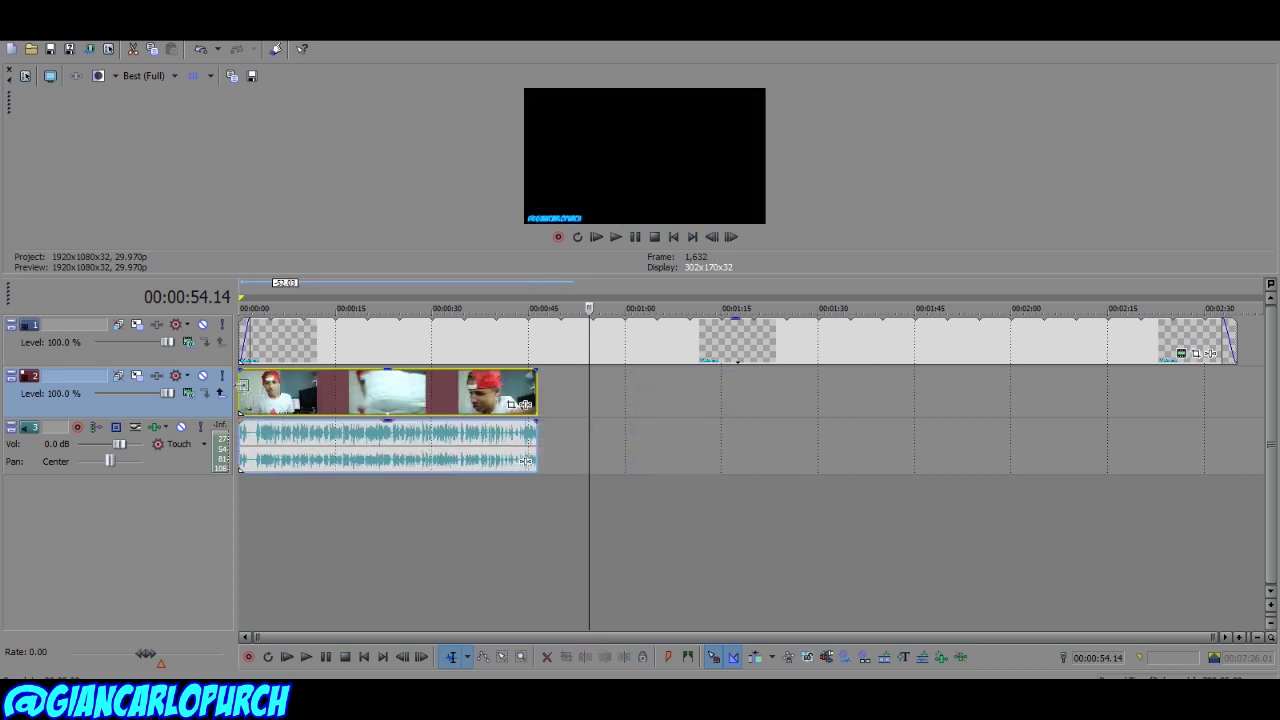
{"action": "key", "text": "Home"}
{"action": "scroll", "coordinate": [392, 547], "scroll_direction": "up", "scroll_amount": 5}
{"action": "scroll", "coordinate": [268, 486], "scroll_direction": "down", "scroll_amount": 3}
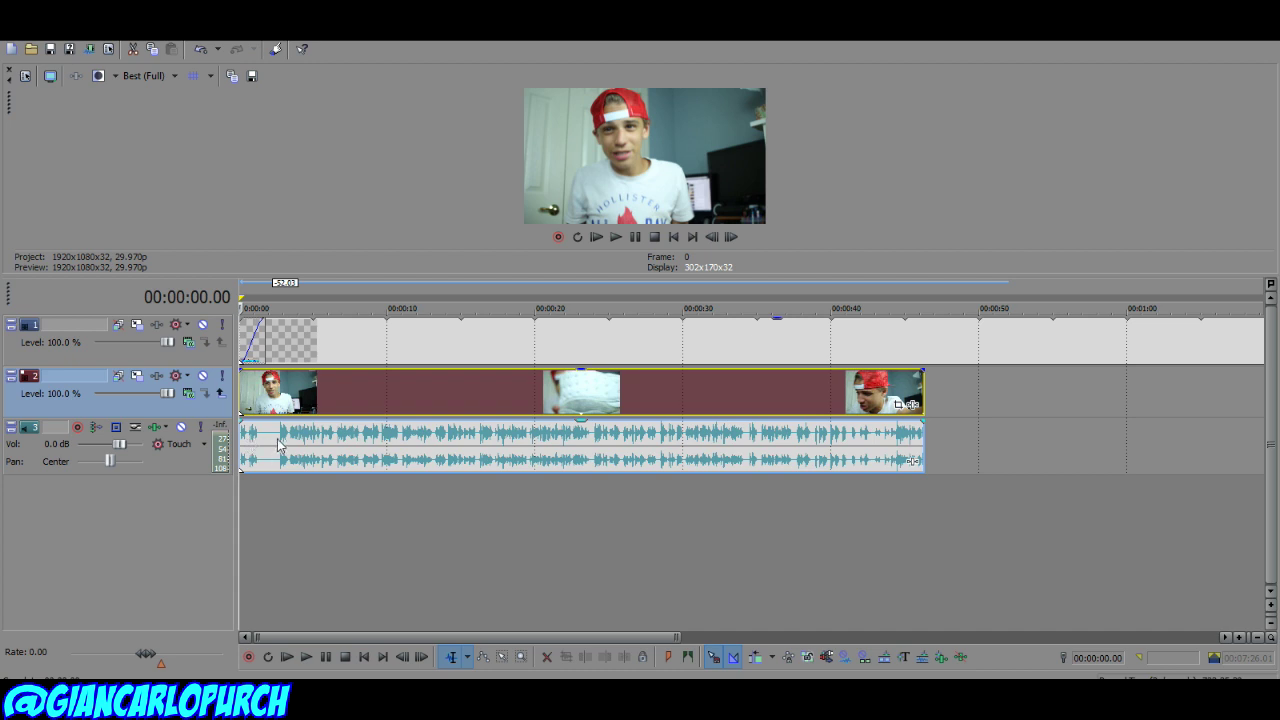
Step: Split the video and audio at 00:00:02.21 and delete the pieces before it
{"action": "left_click", "coordinate": [279, 443]}
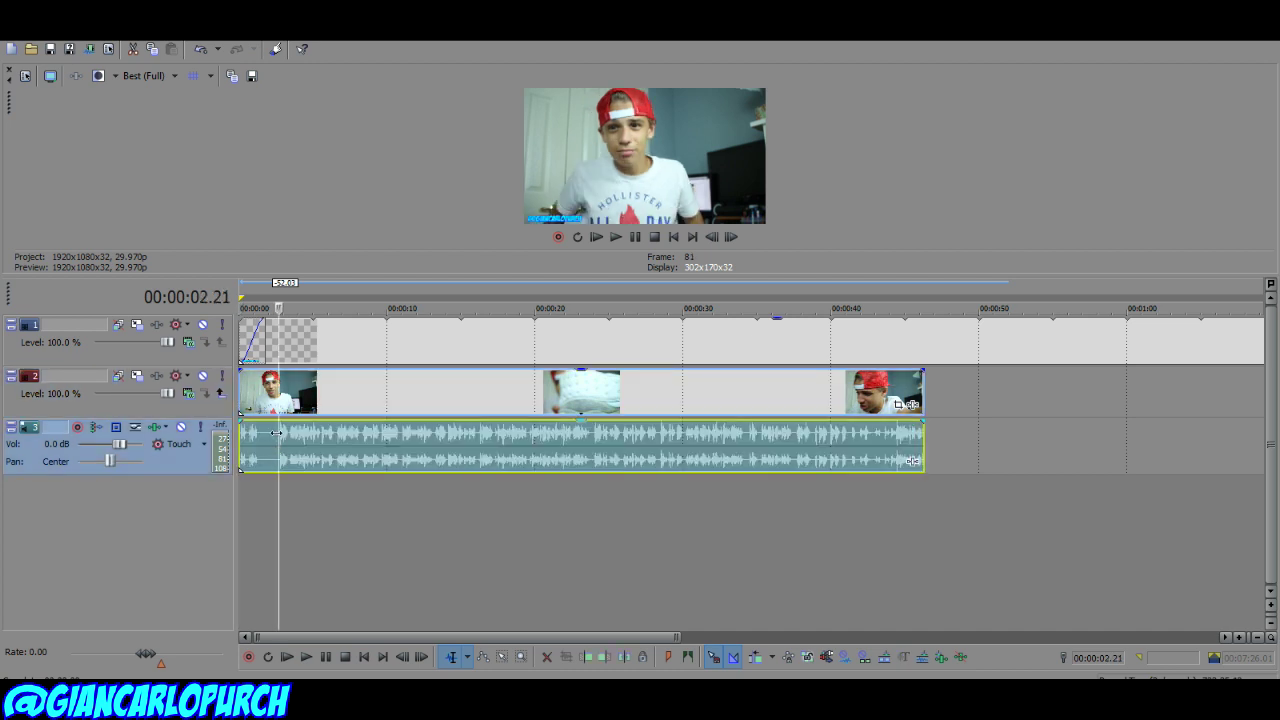
{"action": "key", "text": "s"}
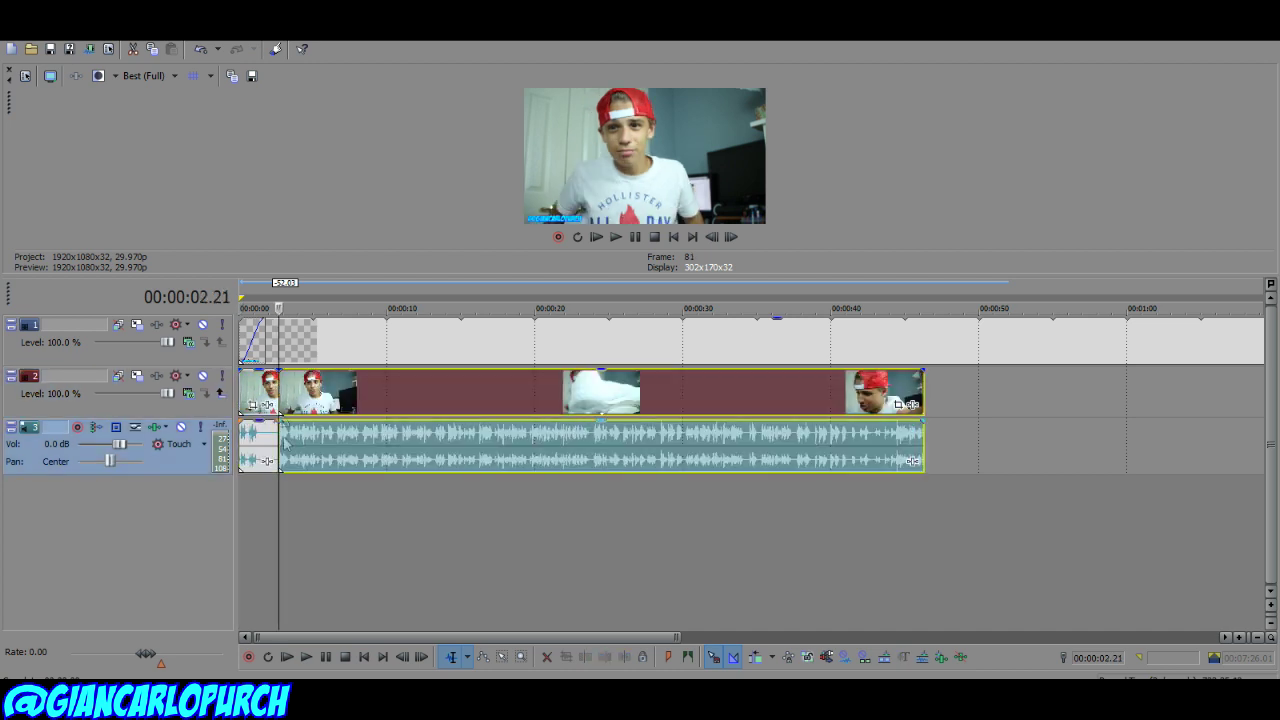
{"action": "right_click", "coordinate": [248, 402]}
{"action": "left_click", "coordinate": [268, 347]}
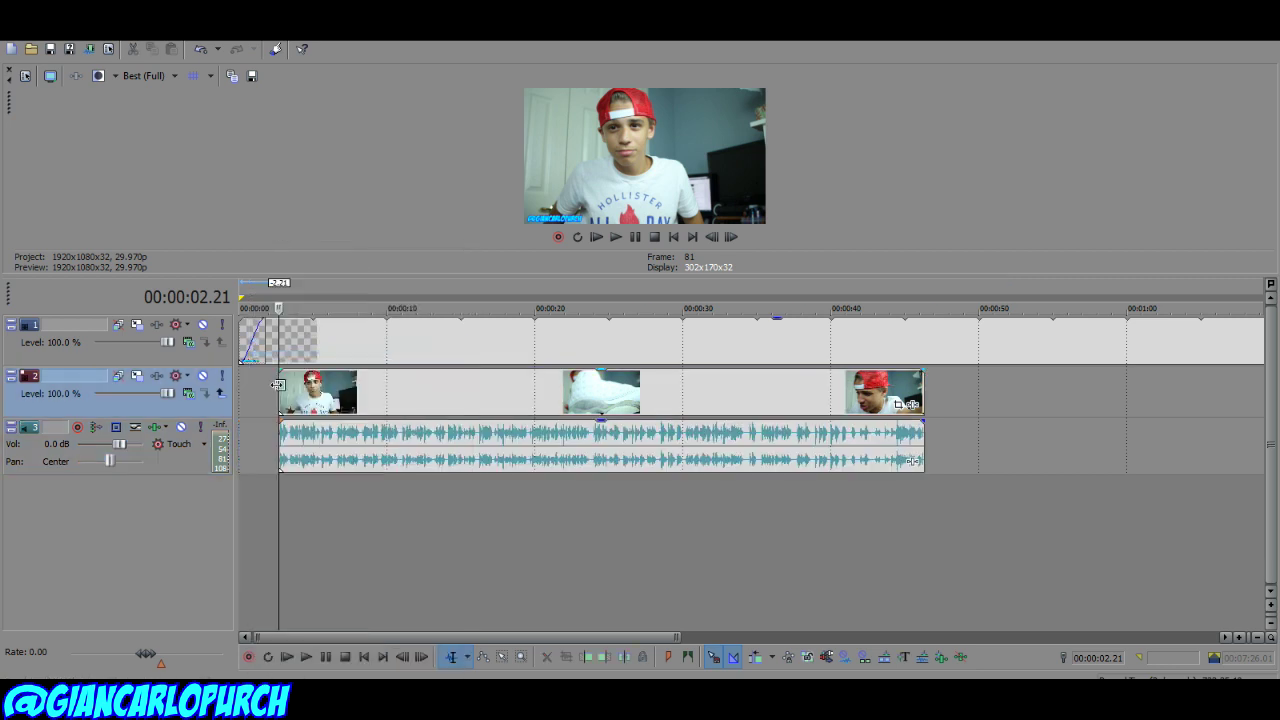
Step: Move the remaining video and audio events to start at 0:00
{"action": "left_click", "coordinate": [278, 391]}
{"action": "right_click", "coordinate": [284, 395]}
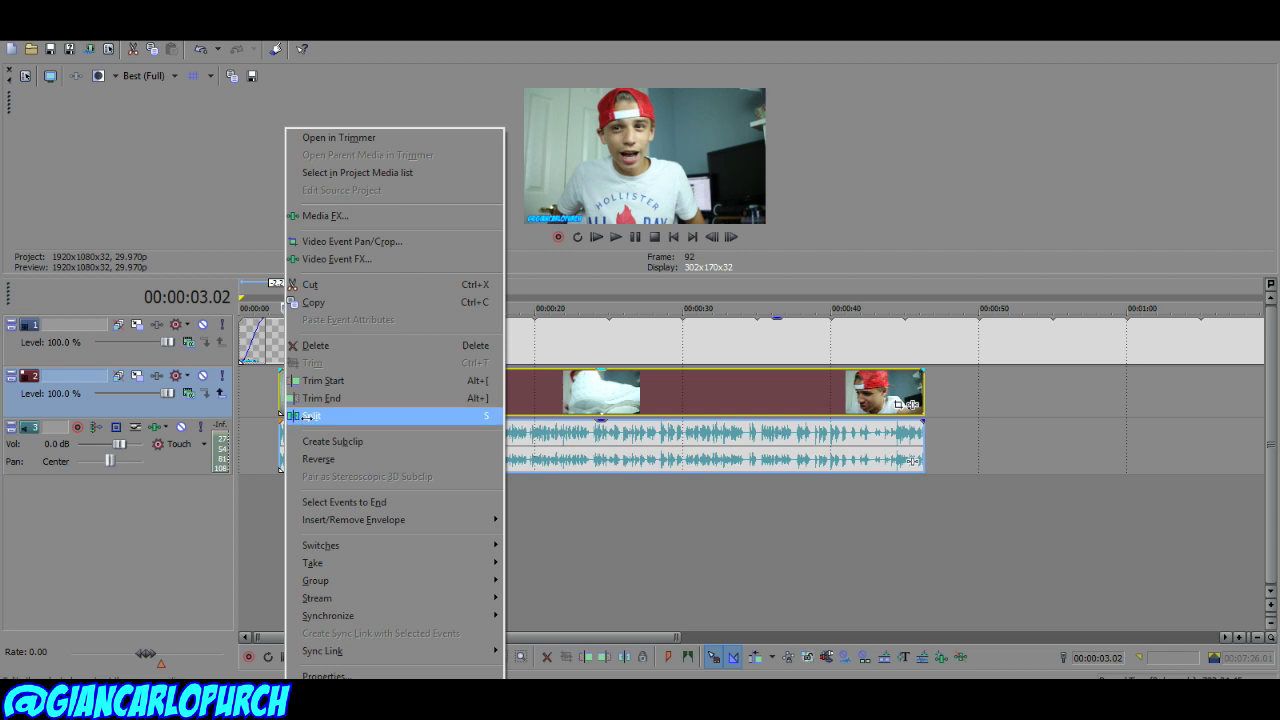
{"action": "left_click", "coordinate": [269, 414]}
{"action": "left_click_drag", "start_coordinate": [285, 398], "coordinate": [247, 398]}
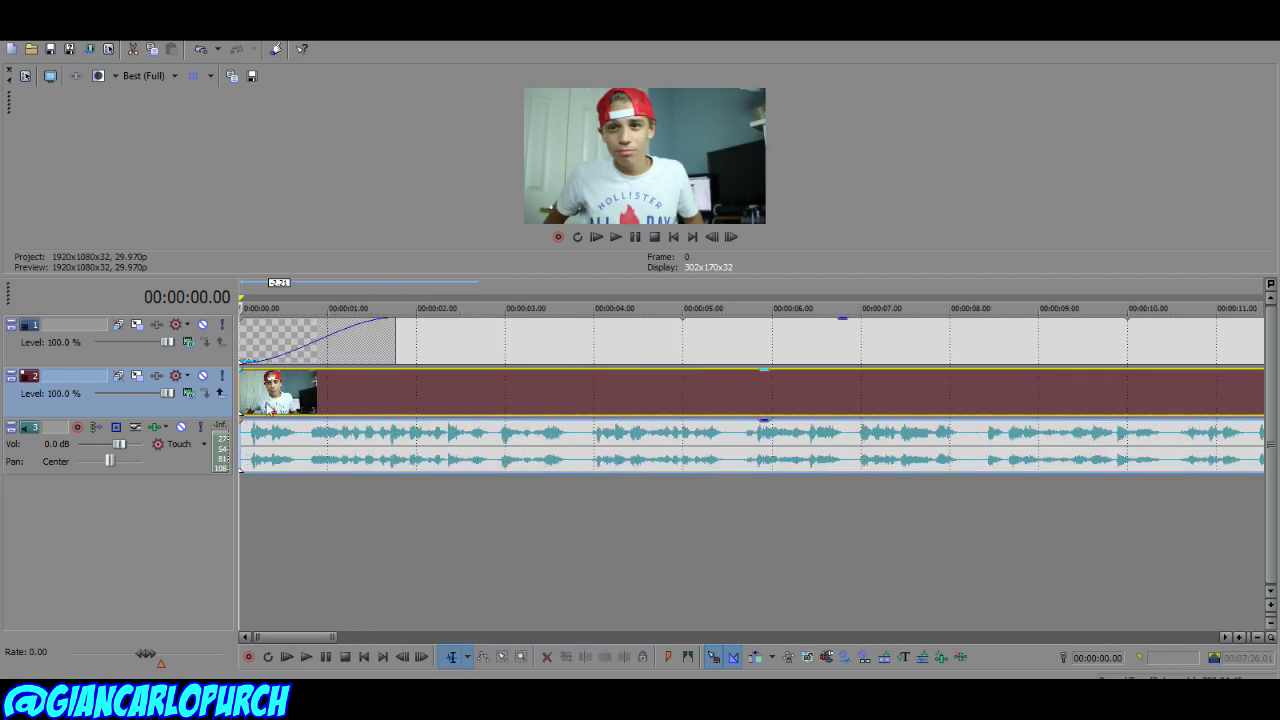
Step: Add a fade-in to the start of the video and preview it
{"action": "scroll", "coordinate": [392, 443], "scroll_direction": "up", "scroll_amount": 5}
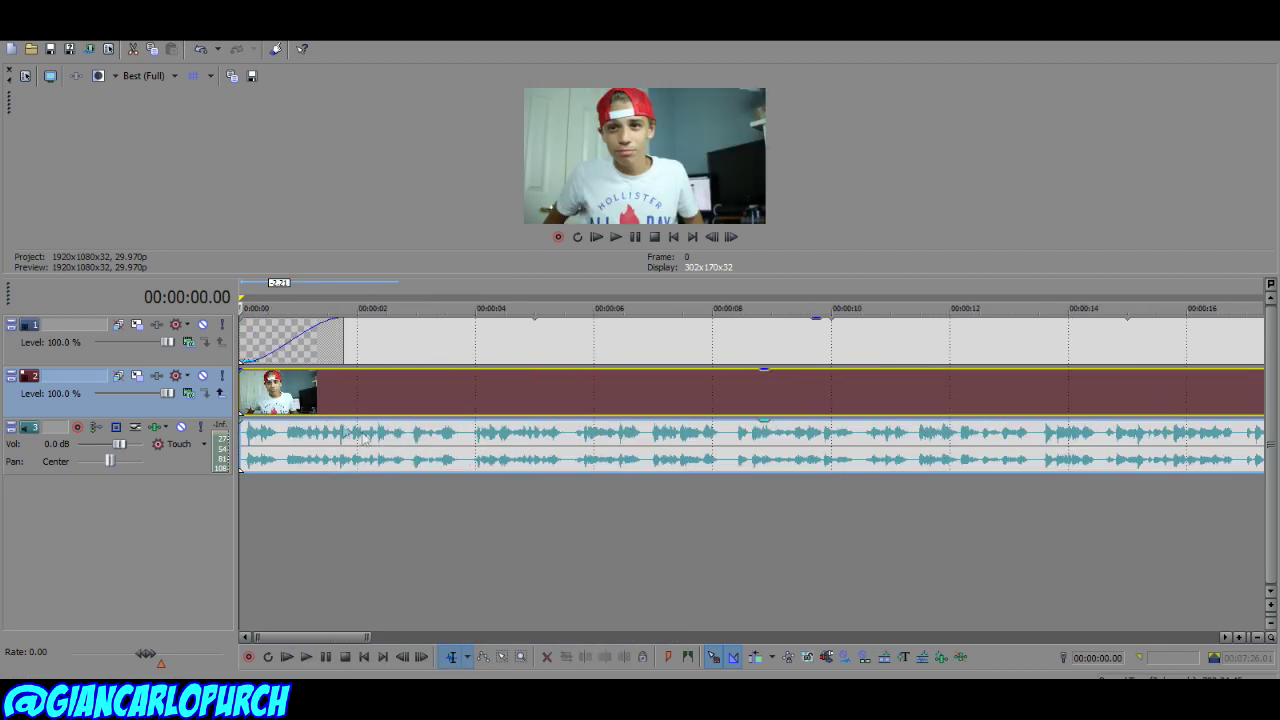
{"action": "left_click_drag", "start_coordinate": [238, 366], "coordinate": [316, 372]}
{"action": "key", "text": "space"}
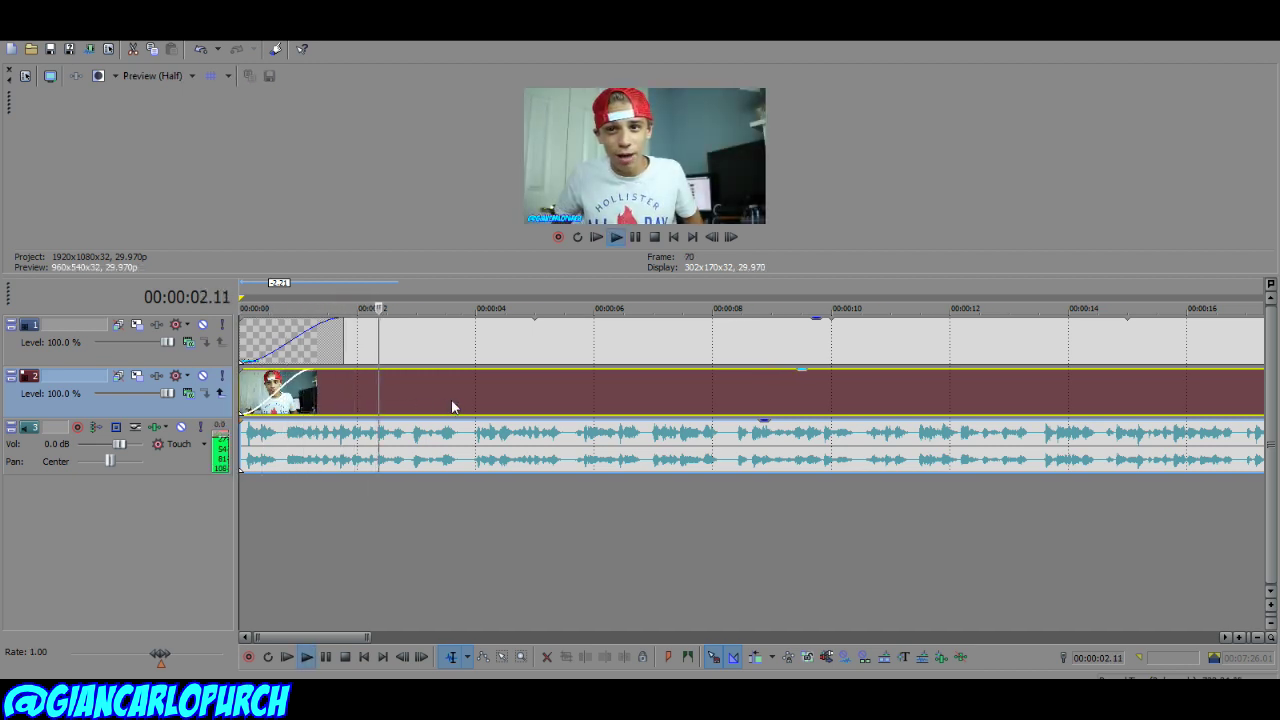
{"action": "key", "text": "space"}
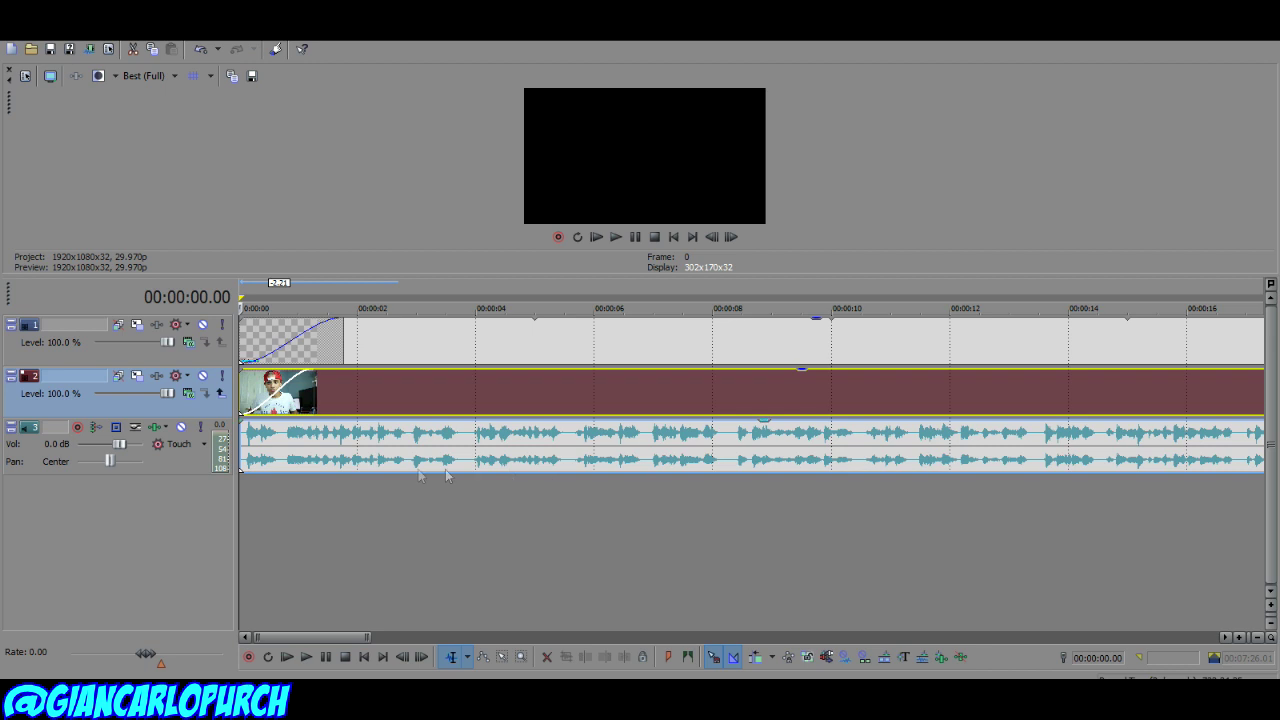
Step: Split the webcam clip and its audio just after the start and at 3.22 seconds
{"action": "left_click", "coordinate": [277, 435]}
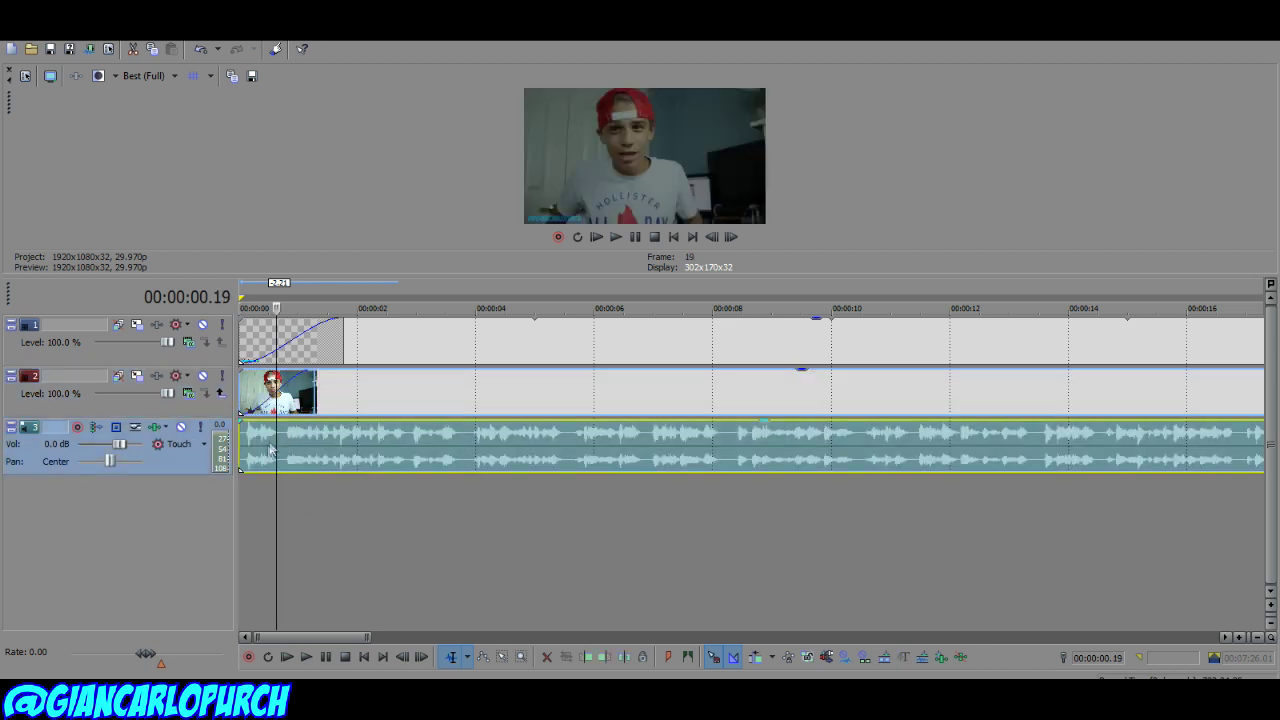
{"action": "left_click", "coordinate": [285, 447]}
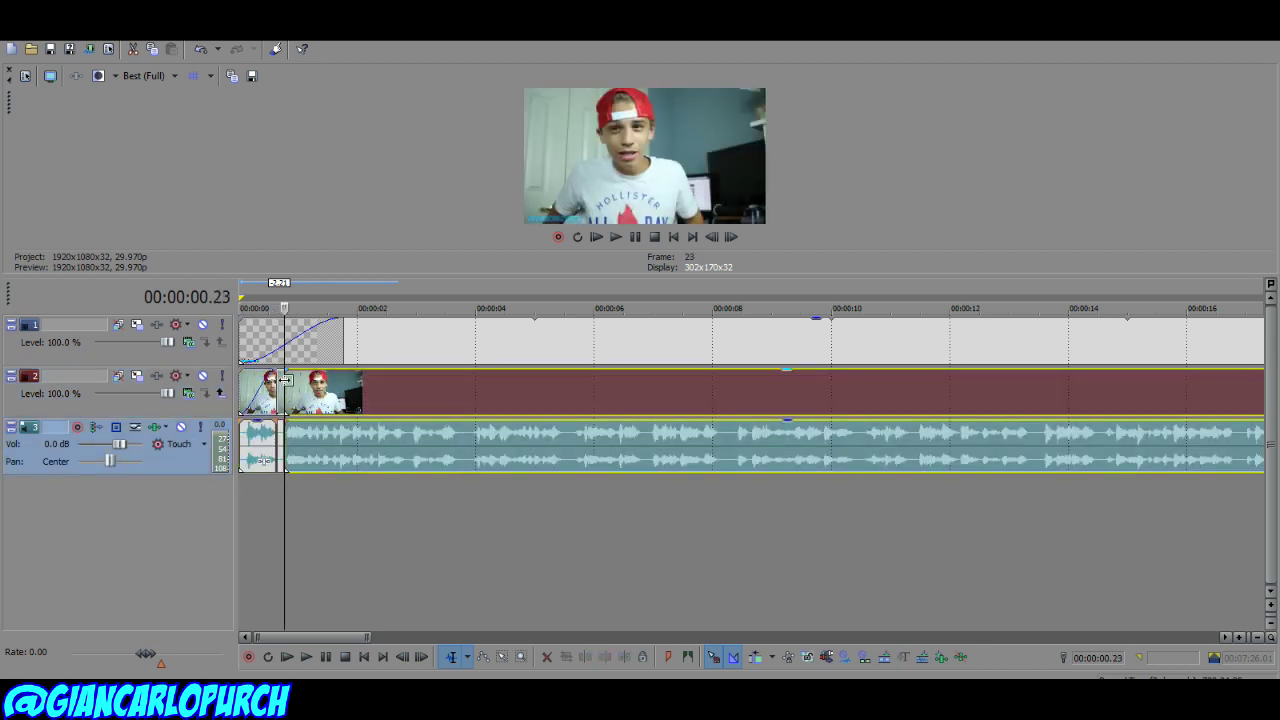
{"action": "right_click", "coordinate": [282, 388]}
{"action": "left_click", "coordinate": [300, 363]}
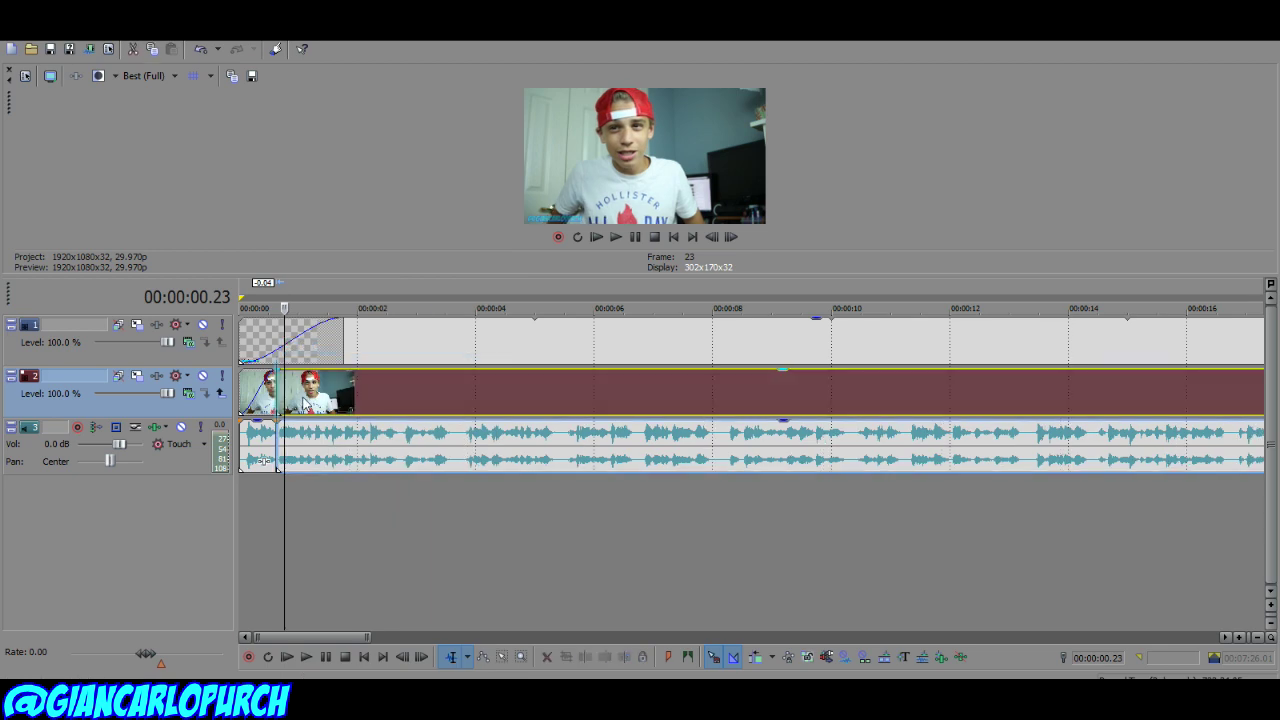
{"action": "left_click", "coordinate": [450, 442]}
{"action": "left_click", "coordinate": [459, 435]}
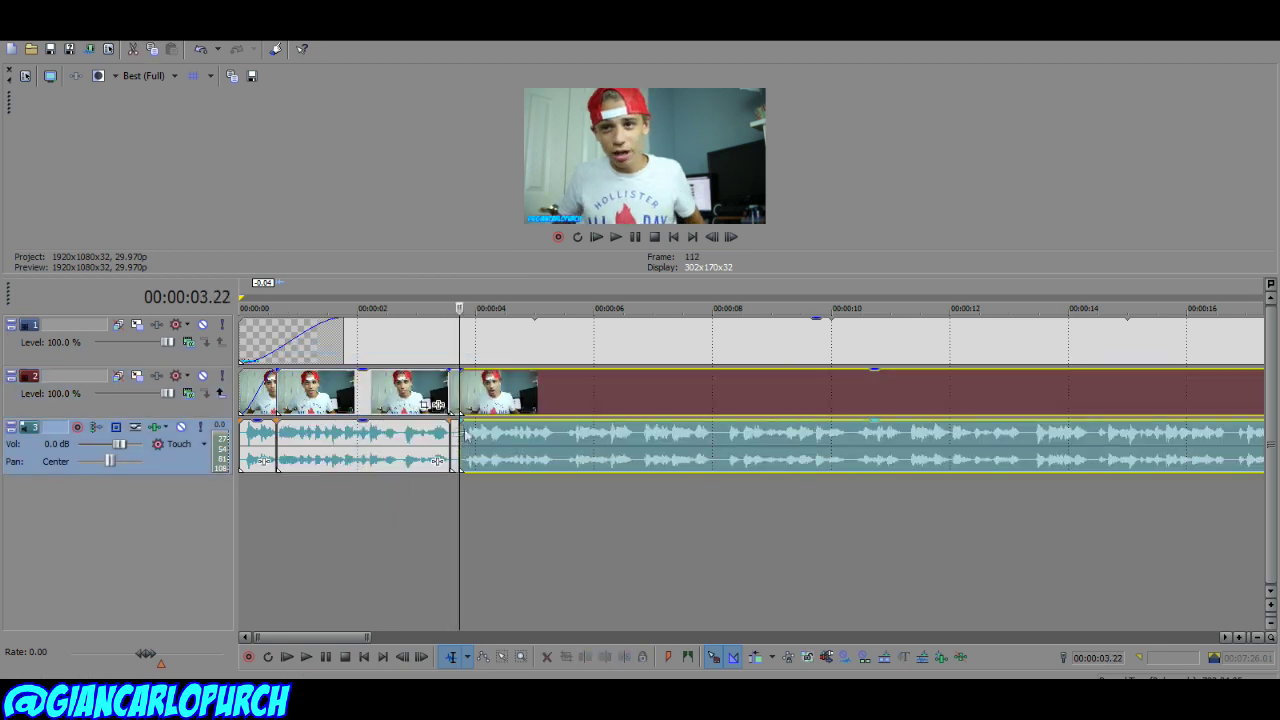
{"action": "right_click", "coordinate": [457, 398]}
{"action": "left_click", "coordinate": [483, 346]}
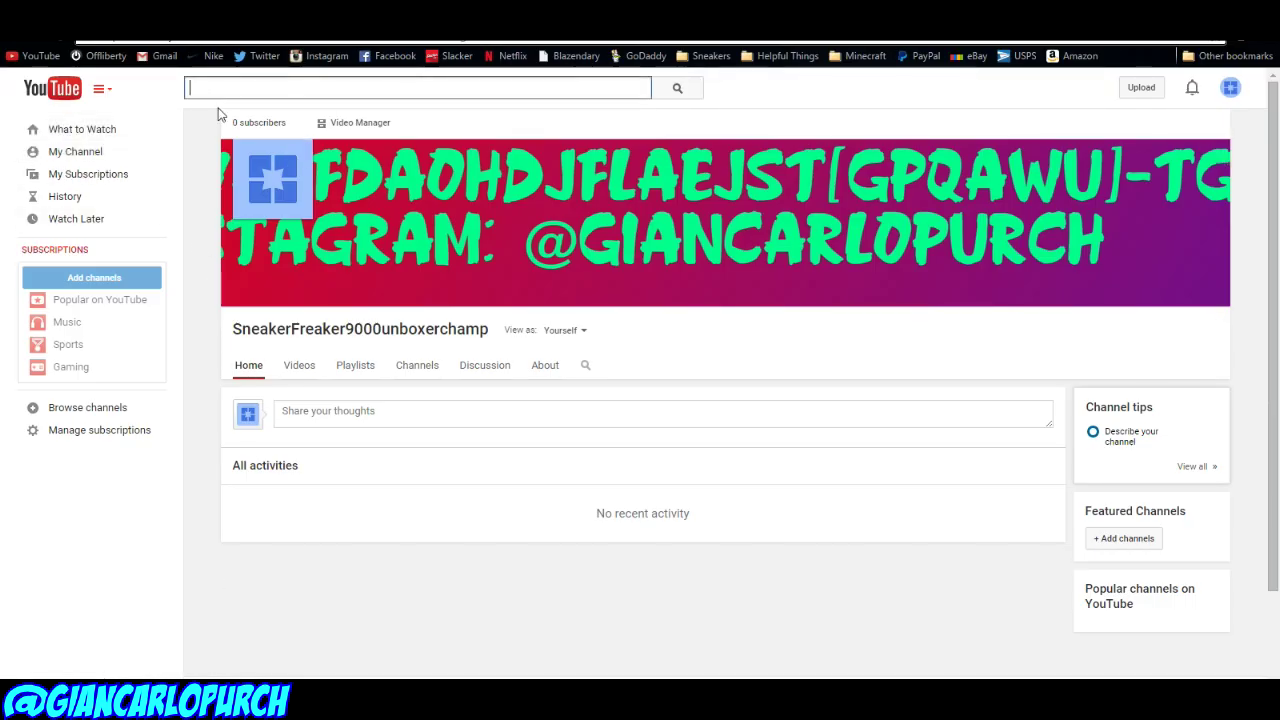
Step: Search 'nocpy' and show the NoCopyrightSounds channel's uploaded videos
{"action": "type", "text": "nocpy"}
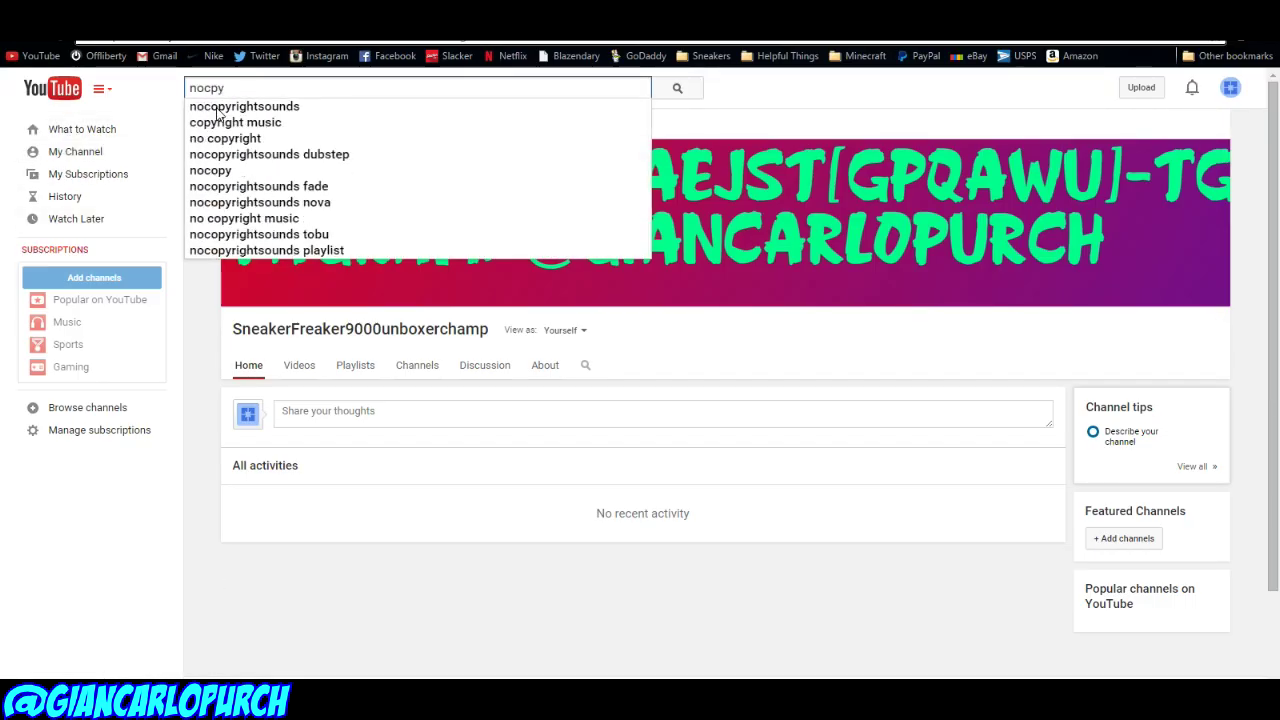
{"action": "left_click", "coordinate": [216, 108]}
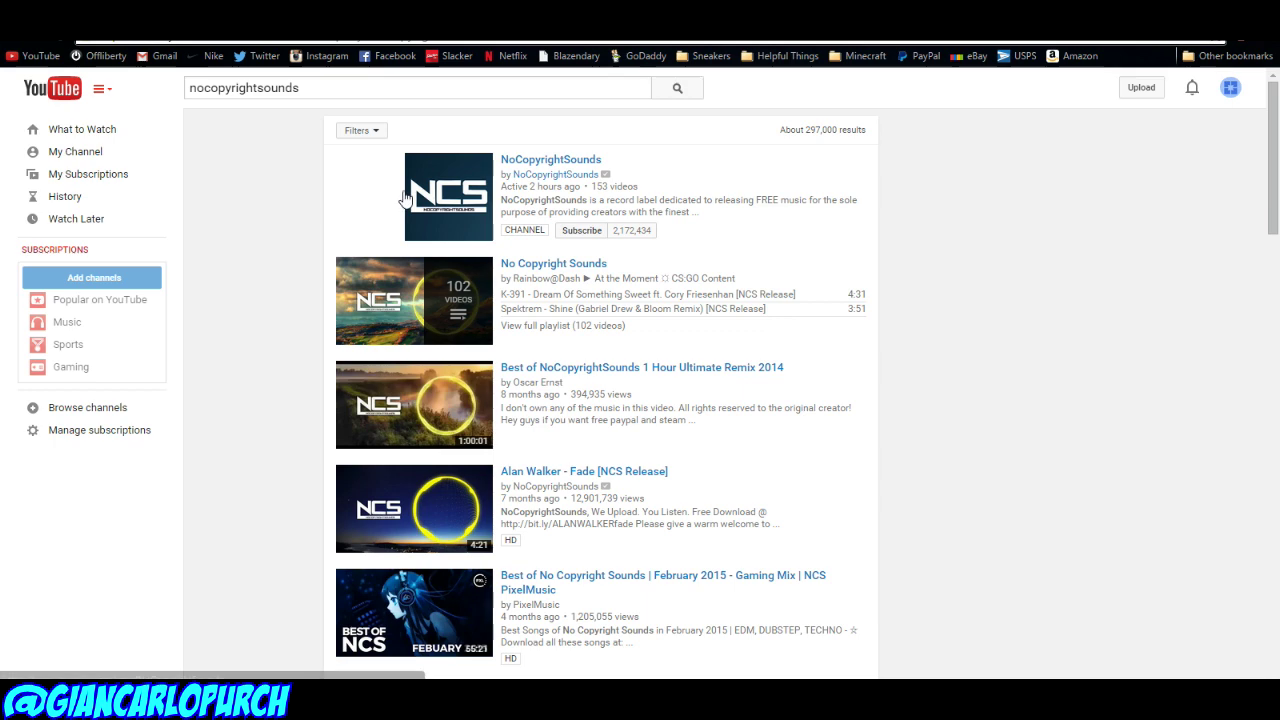
{"action": "key", "text": "alt+Left"}
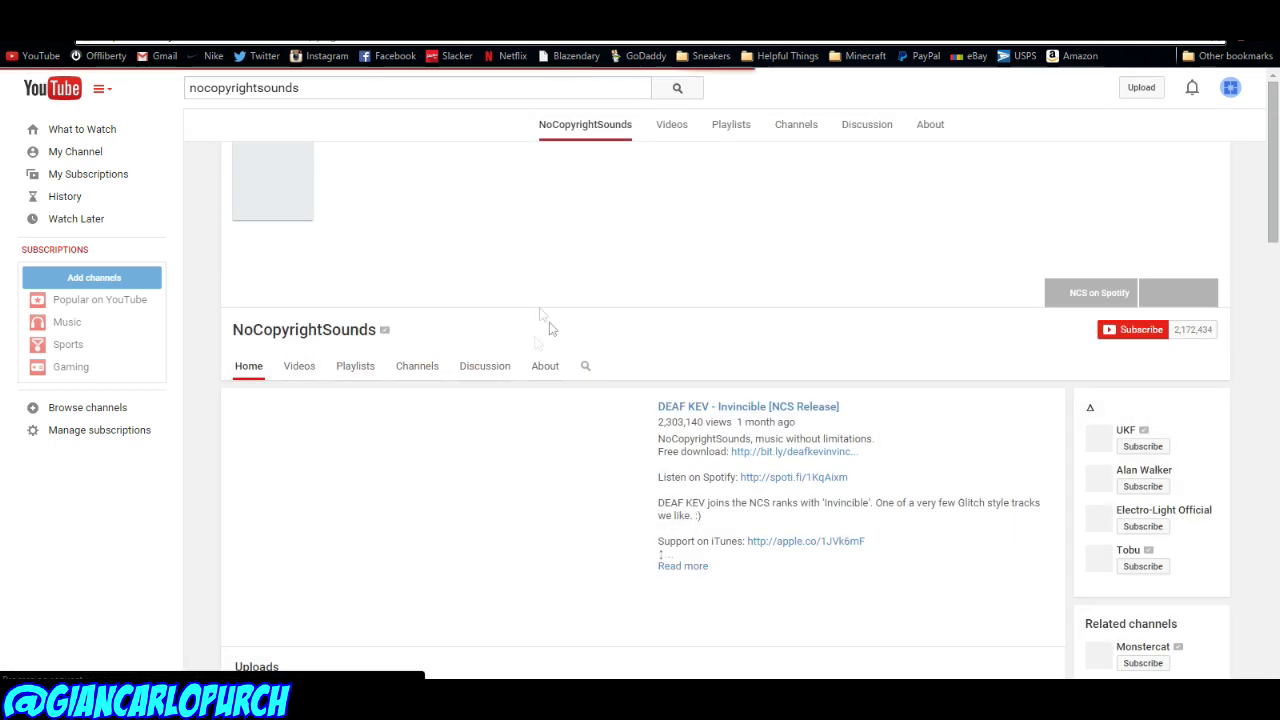
{"action": "left_click", "coordinate": [298, 338]}
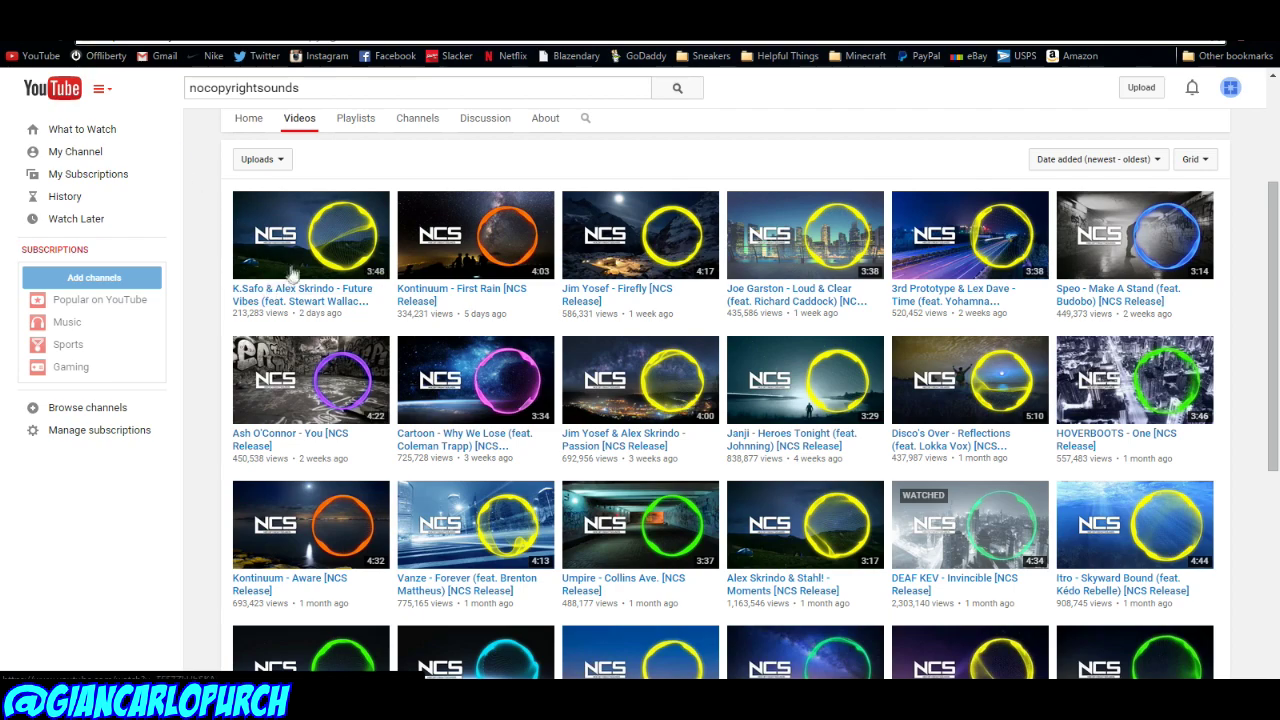
Step: Back on the channel home page, open the DEAF KEV - Invincible video
{"action": "scroll", "coordinate": [290, 274], "scroll_direction": "down", "scroll_amount": 3}
{"action": "scroll", "coordinate": [615, 388], "scroll_direction": "up", "scroll_amount": 5}
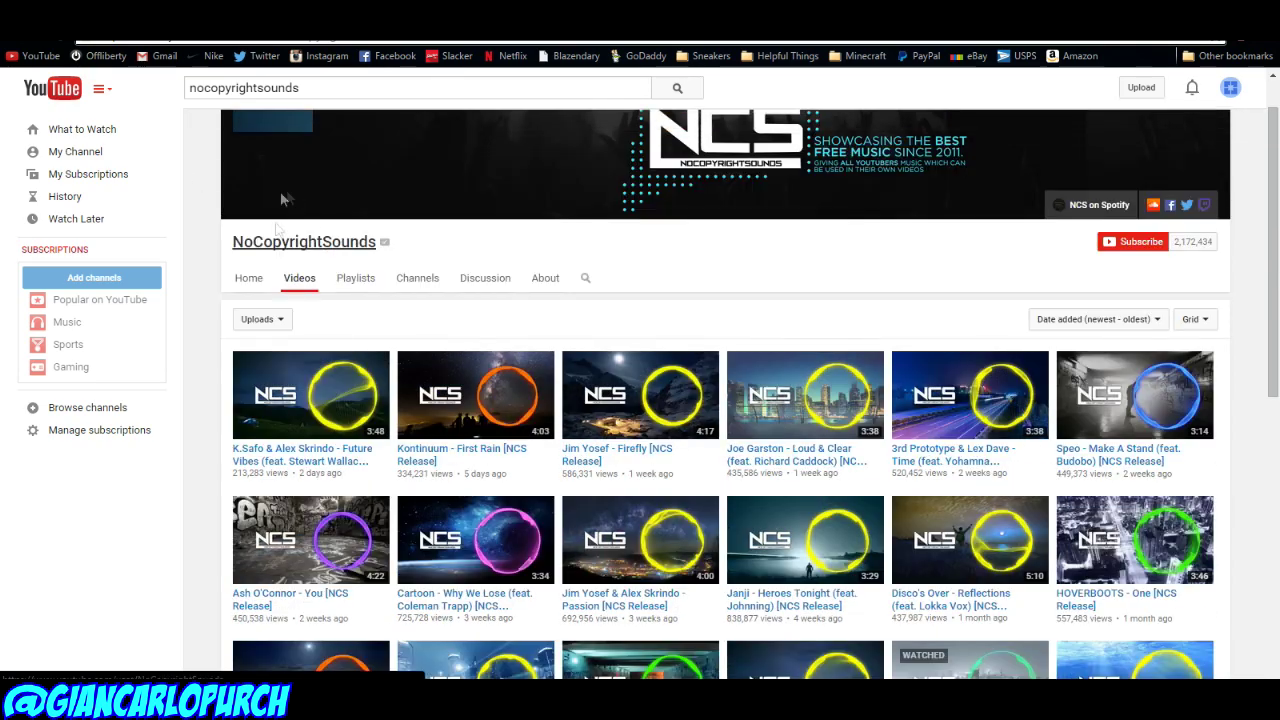
{"action": "key", "text": "alt+Left"}
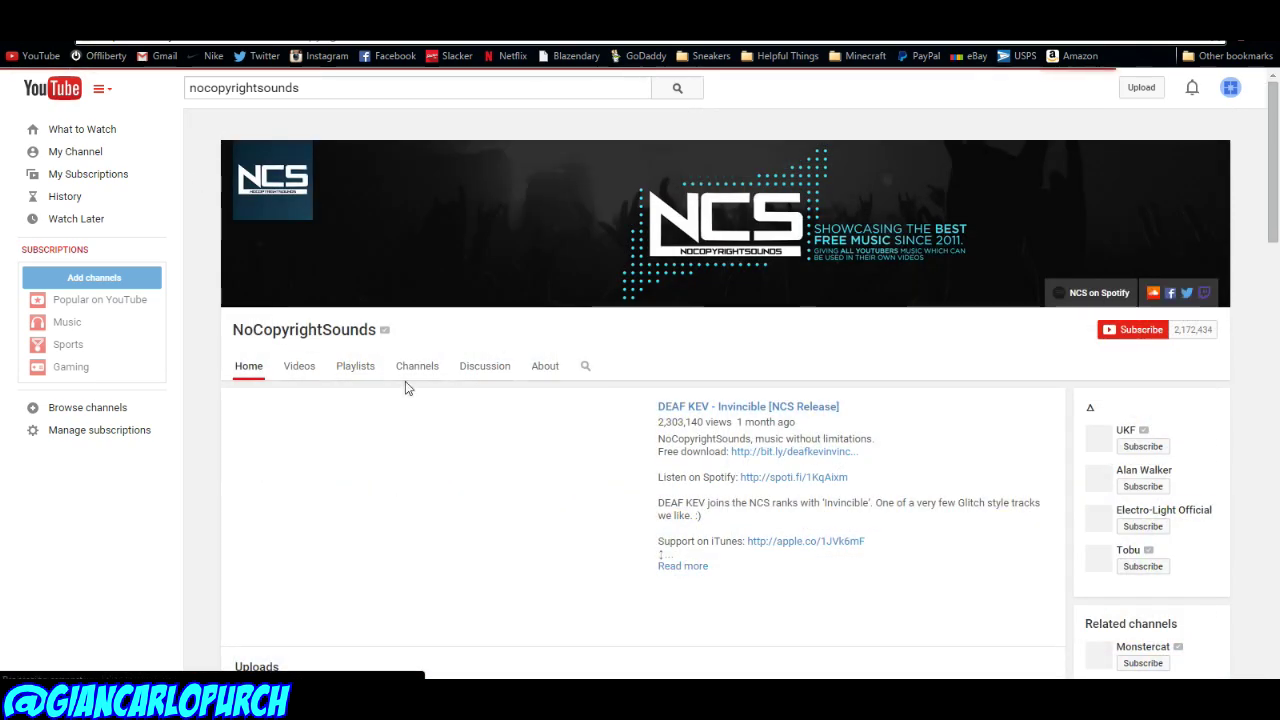
{"action": "scroll", "coordinate": [403, 380], "scroll_direction": "down", "scroll_amount": 1}
{"action": "left_click", "coordinate": [349, 221]}
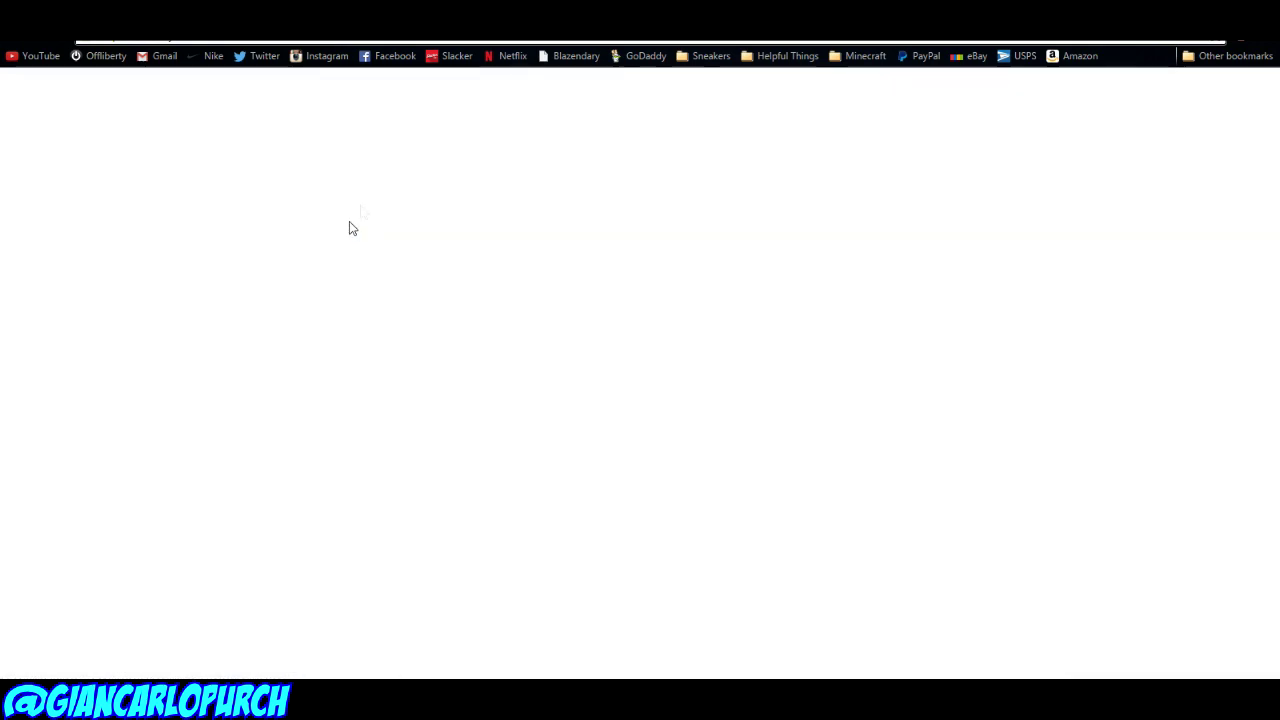
{"action": "scroll", "coordinate": [258, 517], "scroll_direction": "down", "scroll_amount": 2}
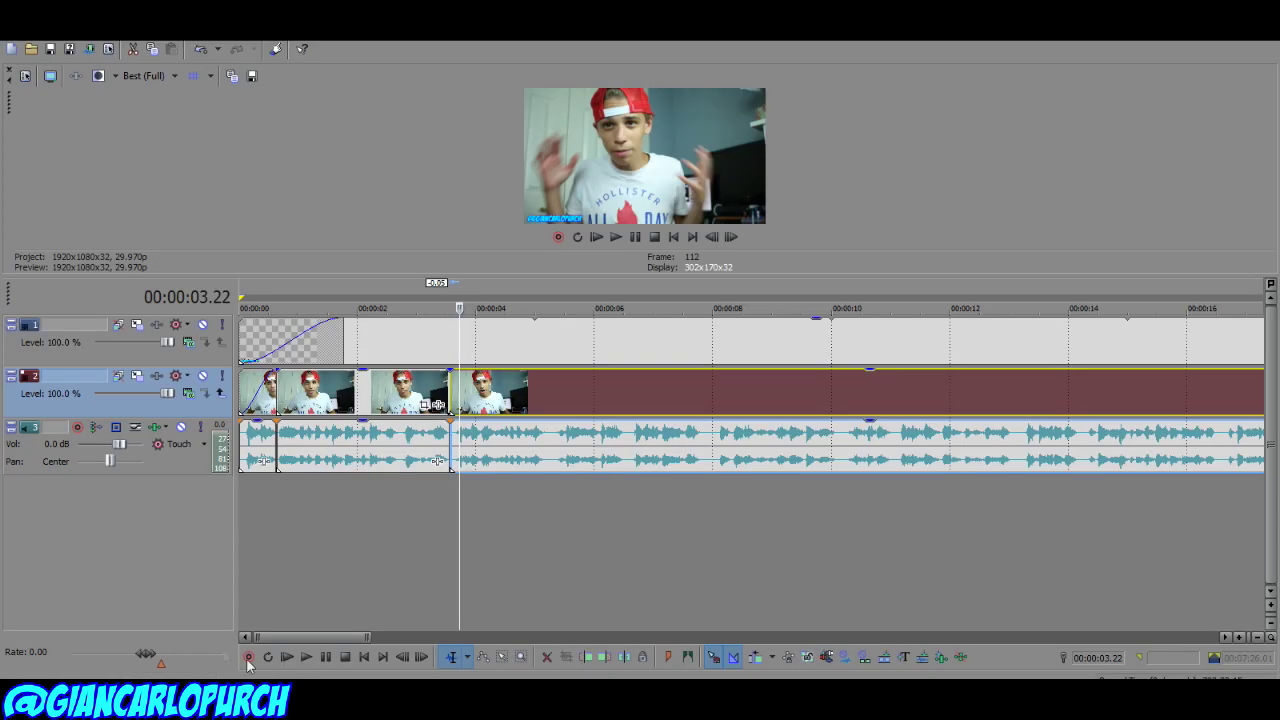
Step: Insert a new audio track and lower its volume to -20.7 dB
{"action": "right_click", "coordinate": [93, 485]}
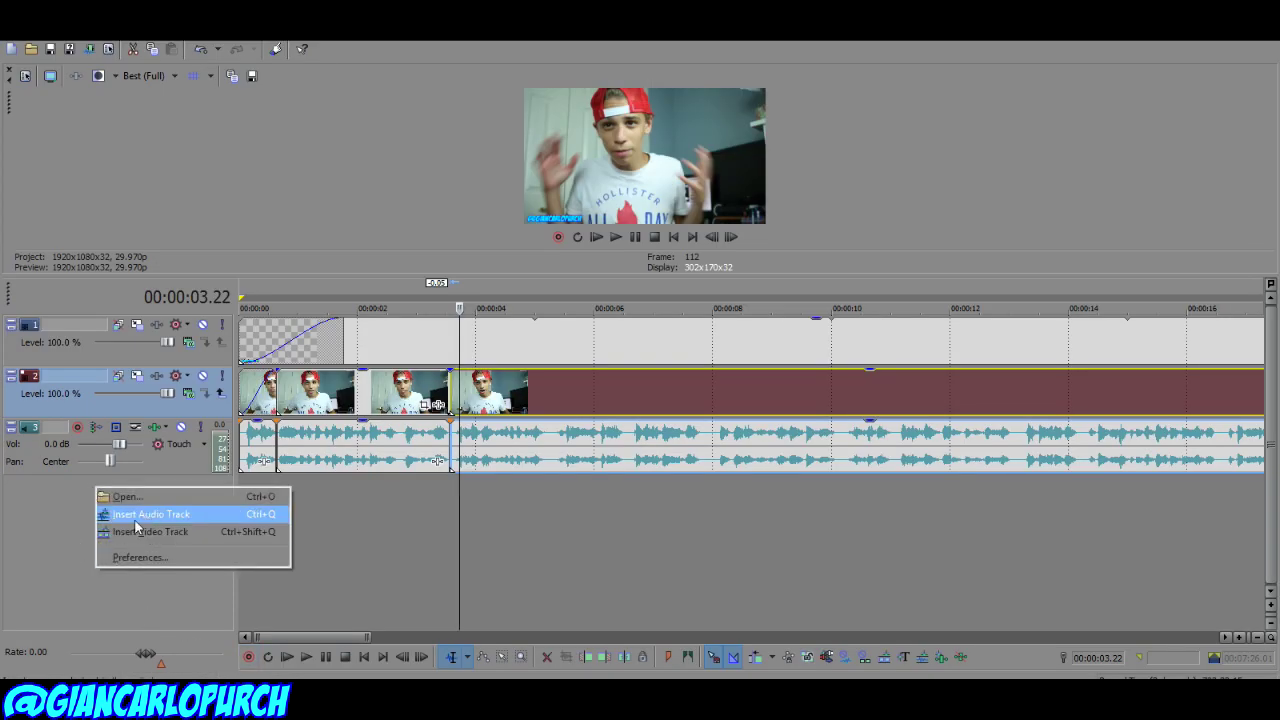
{"action": "left_click", "coordinate": [141, 515]}
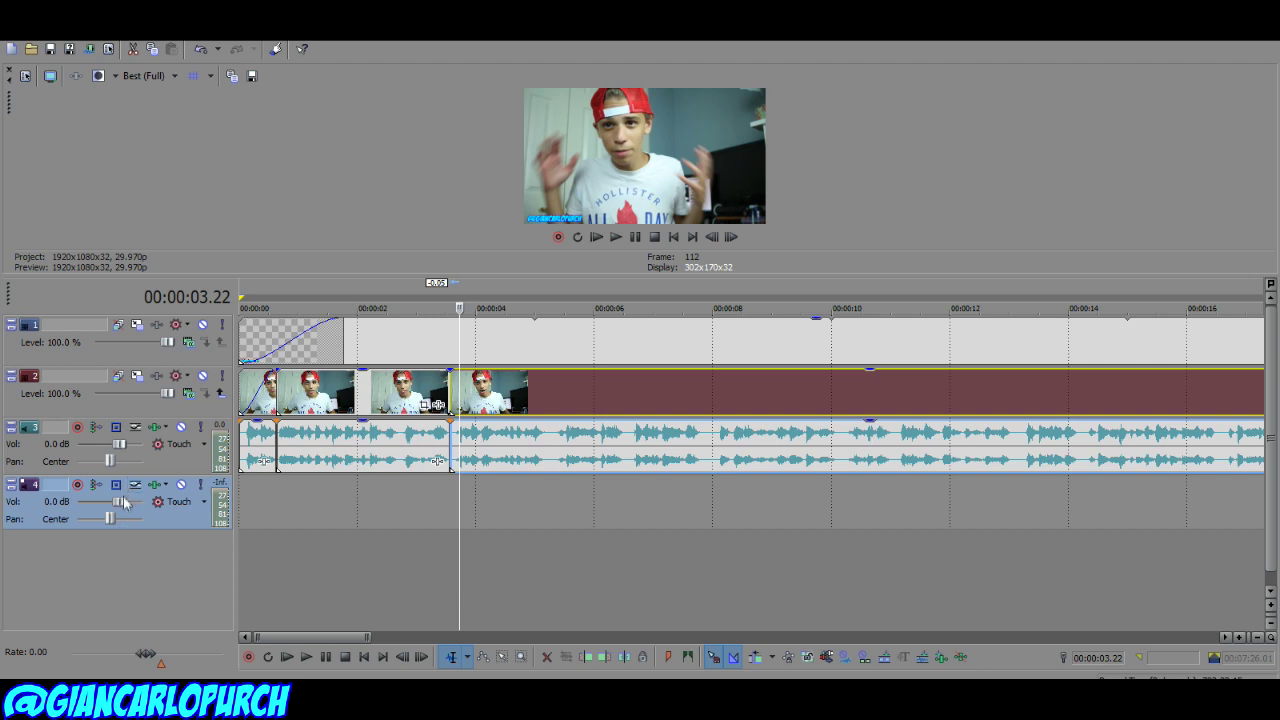
{"action": "left_click_drag", "start_coordinate": [101, 525], "coordinate": [93, 536]}
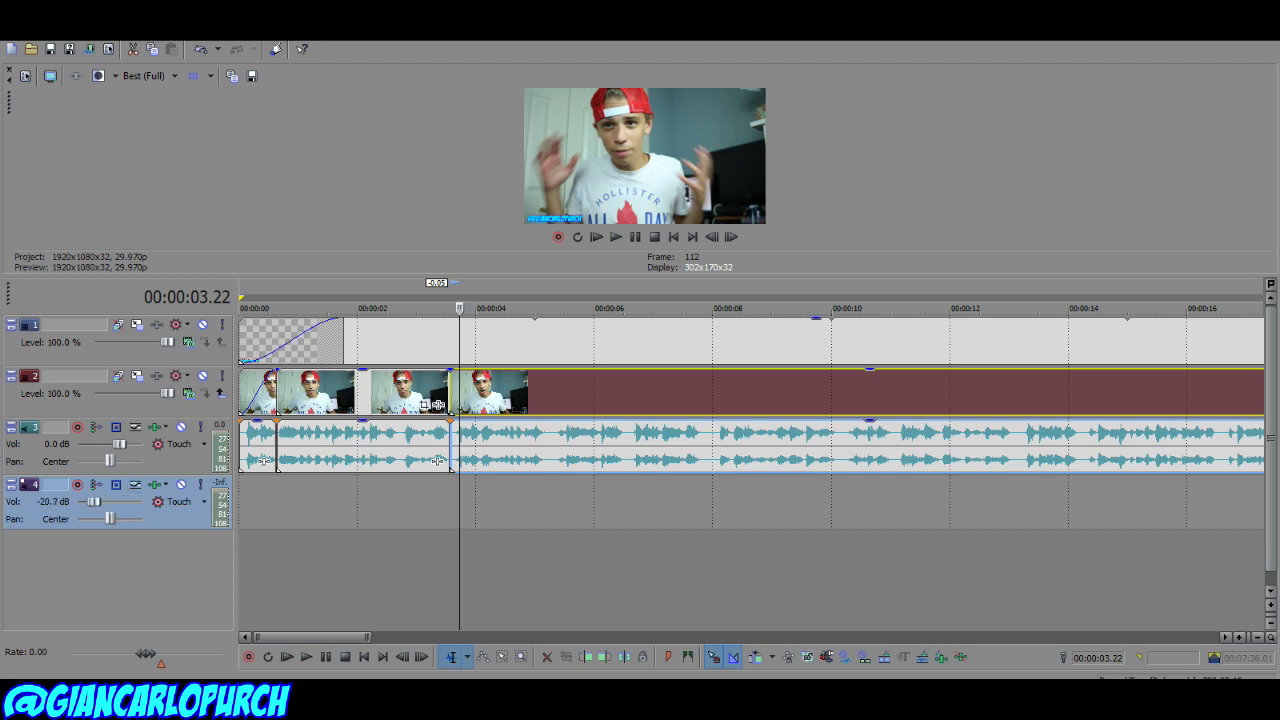
Step: Place the DEAF KEV song from the Instrumentals folder on track 4 with a fade-in
{"action": "left_click", "coordinate": [70, 700]}
{"action": "left_click", "coordinate": [128, 143]}
{"action": "double_click", "coordinate": [371, 127]}
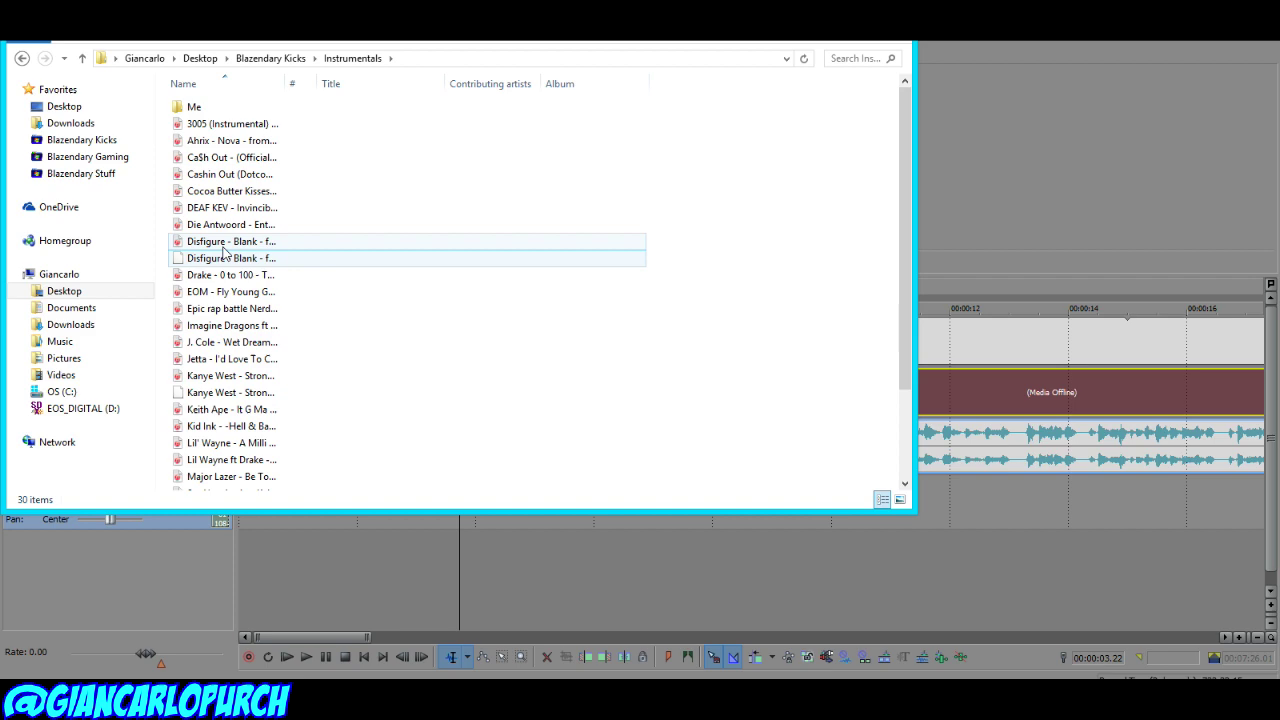
{"action": "left_click_drag", "start_coordinate": [245, 208], "coordinate": [212, 498]}
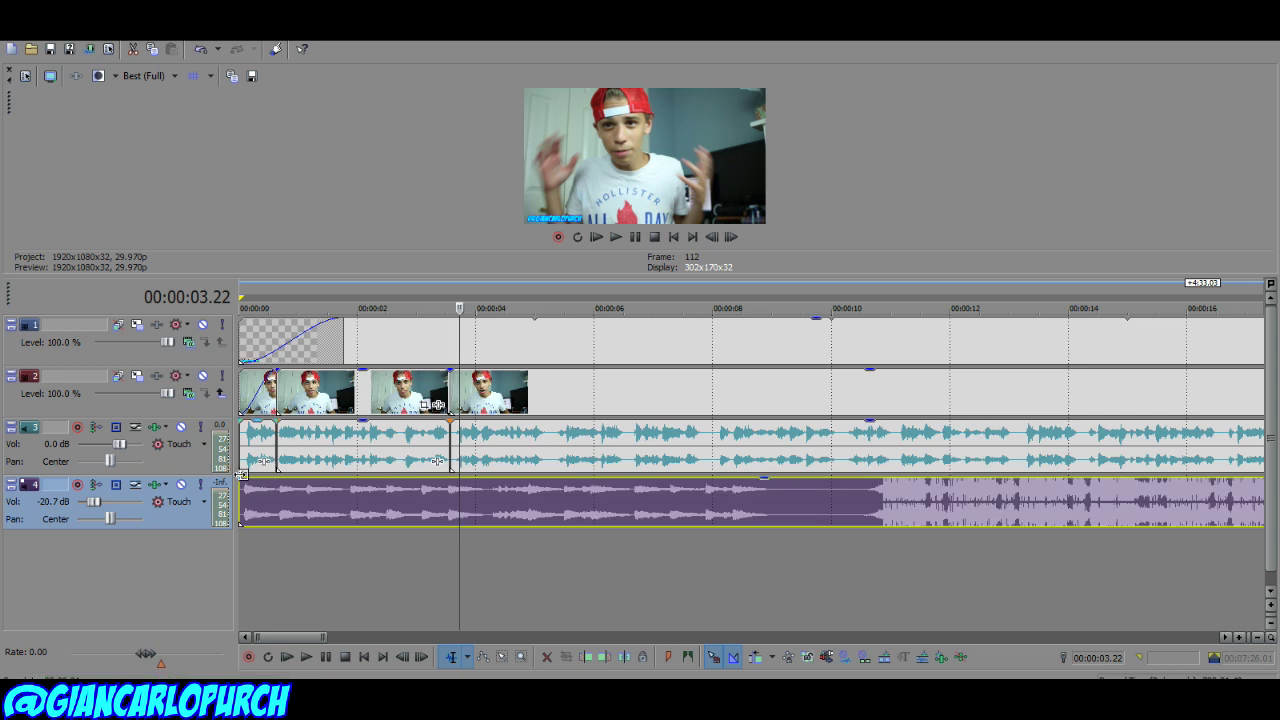
{"action": "left_click_drag", "start_coordinate": [241, 478], "coordinate": [266, 487]}
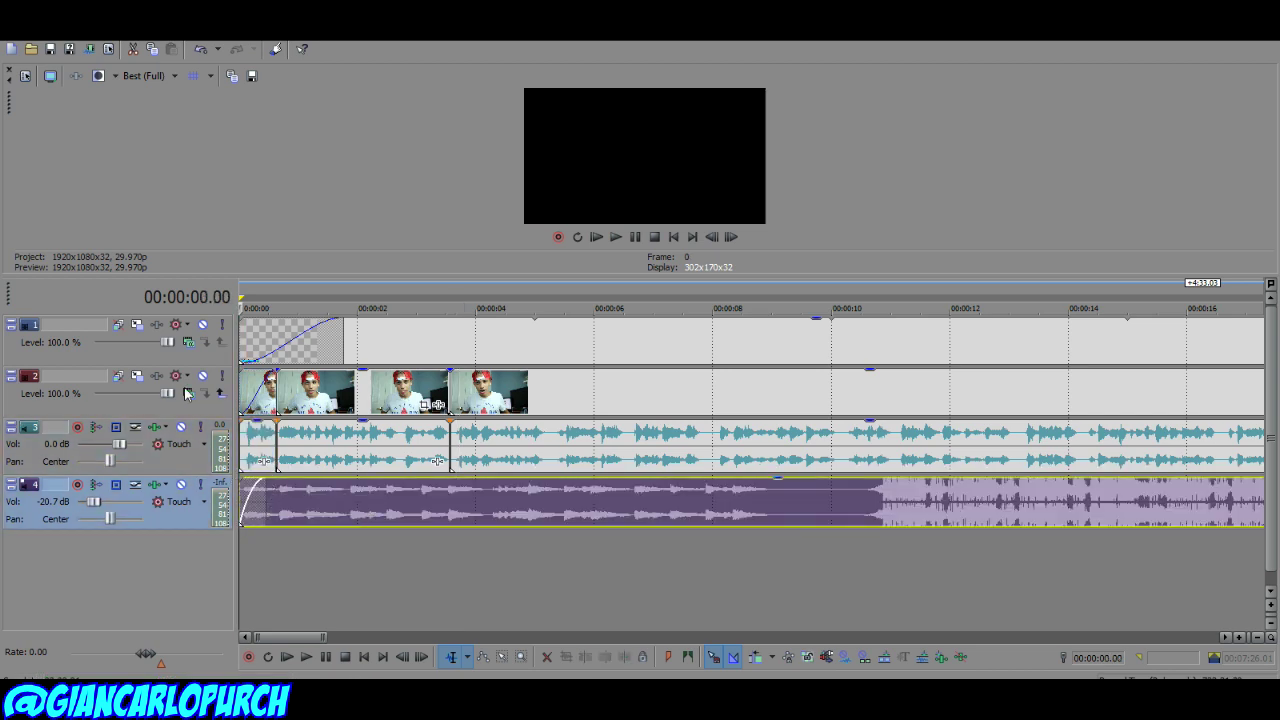
{"action": "left_click", "coordinate": [245, 392]}
Step: During playback, split the webcam and voice clips at the first unwanted section and at 6.14 s, deleting the cut piece
{"action": "key", "text": "space"}
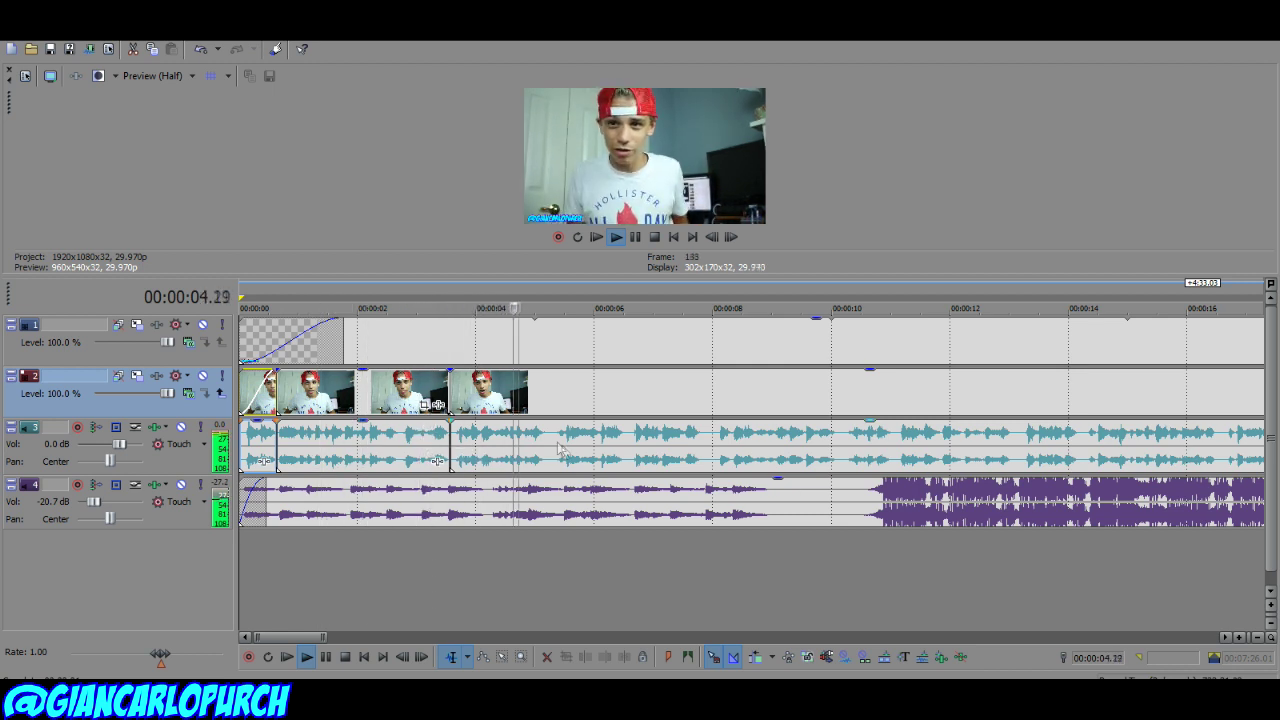
{"action": "key", "text": "s"}
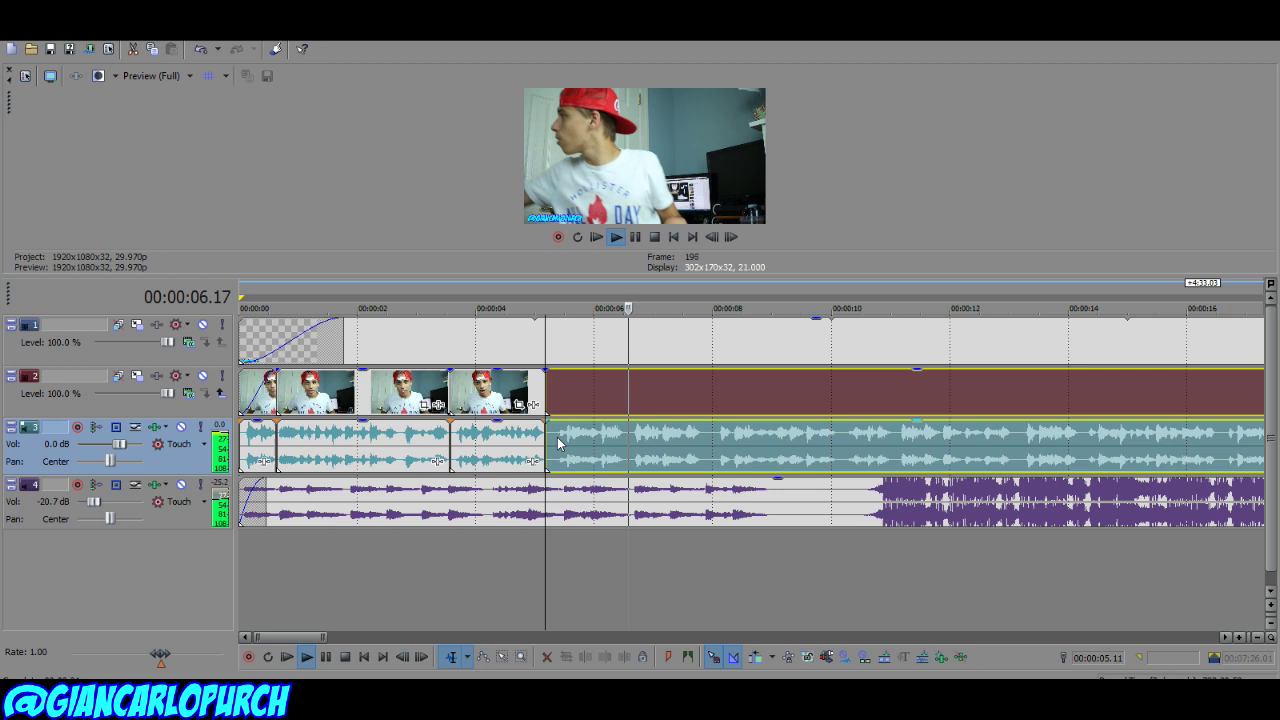
{"action": "right_click", "coordinate": [556, 402]}
{"action": "left_click", "coordinate": [606, 343]}
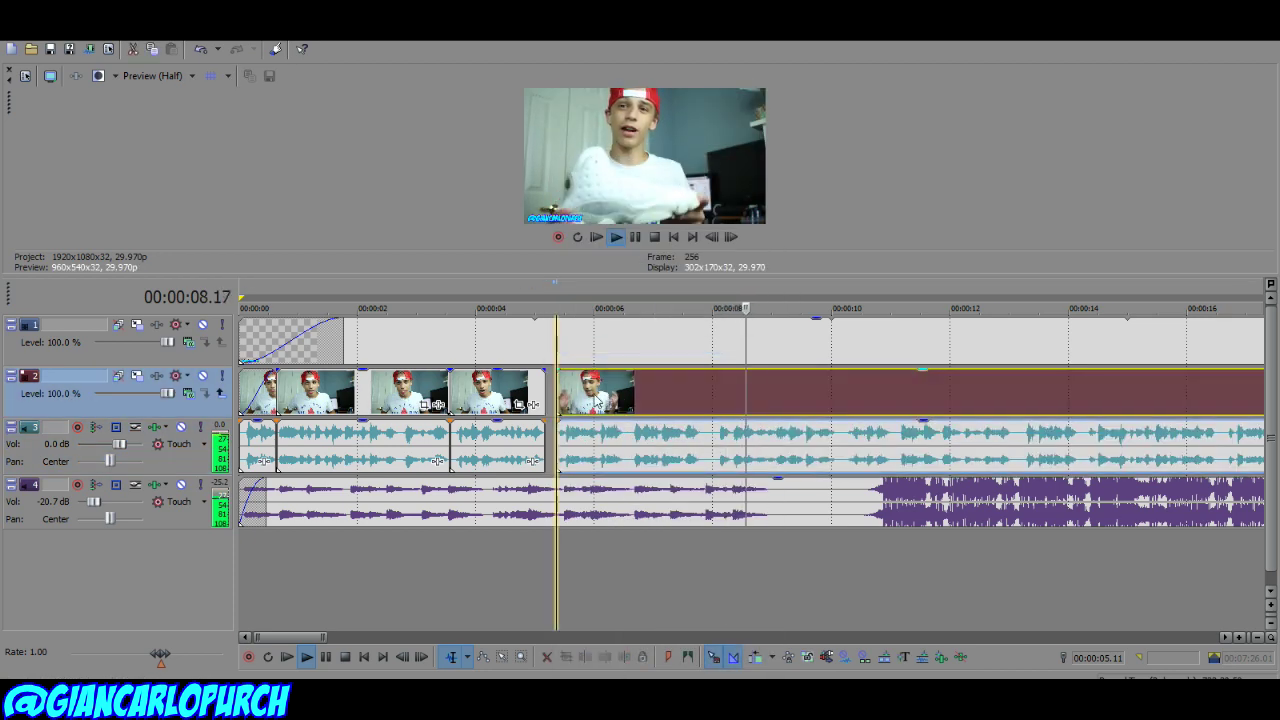
{"action": "left_click", "coordinate": [520, 395]}
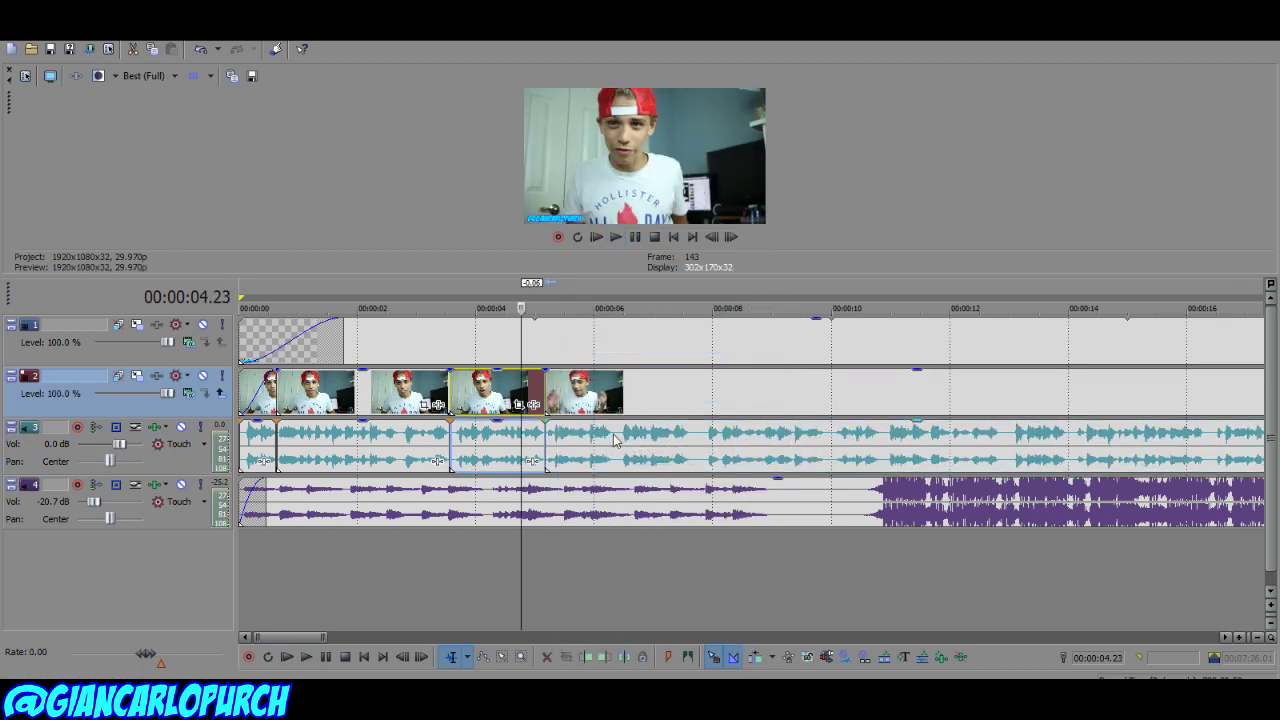
{"action": "left_click", "coordinate": [607, 449]}
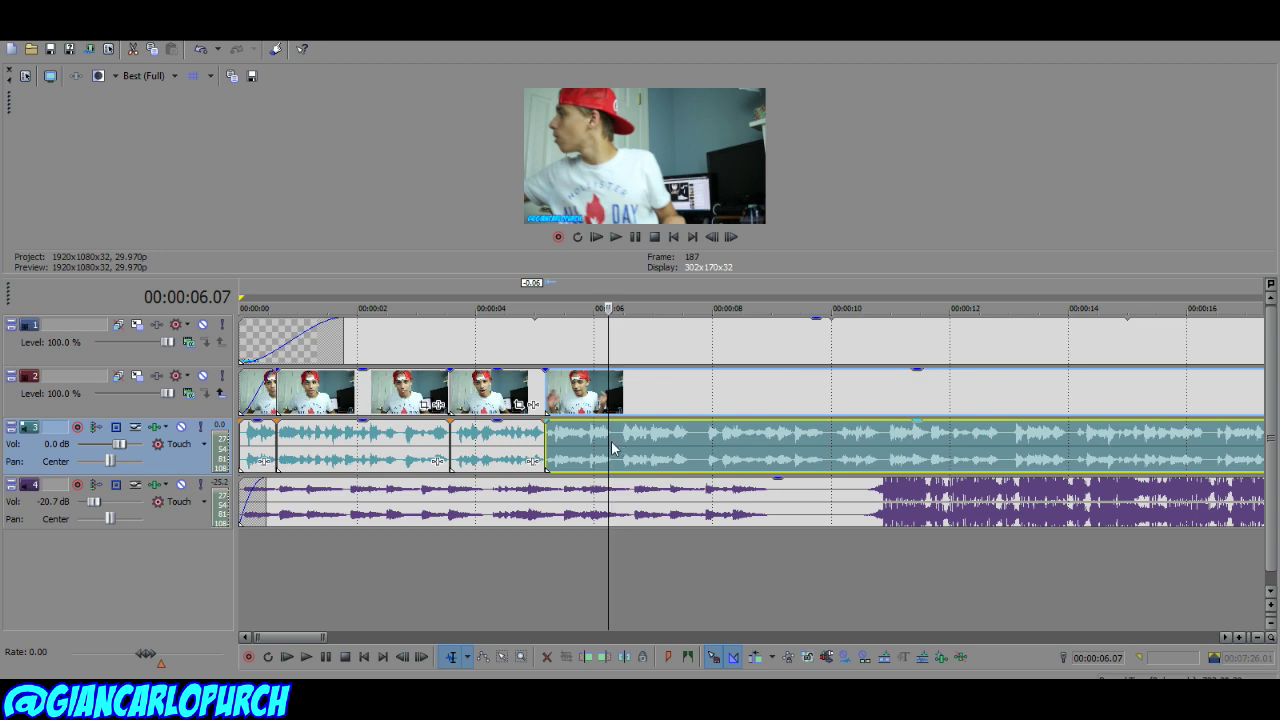
{"action": "left_click", "coordinate": [622, 440]}
{"action": "key", "text": "s"}
{"action": "left_click", "coordinate": [697, 391]}
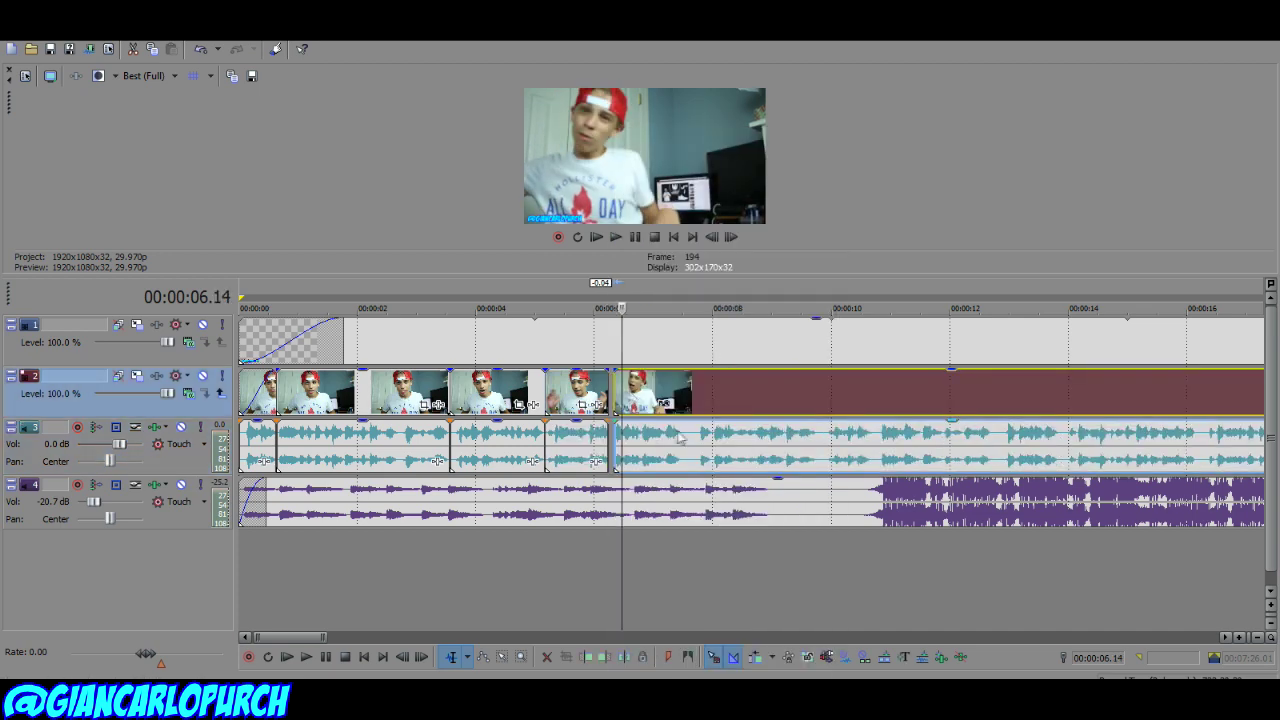
Step: Make a series of splits between roughly 10 and 19 seconds to isolate unwanted stretches
{"action": "left_click", "coordinate": [792, 390]}
{"action": "key", "text": "s"}
{"action": "left_click", "coordinate": [806, 390]}
{"action": "key", "text": "s"}
{"action": "left_click", "coordinate": [831, 390]}
{"action": "key", "text": "s"}
{"action": "right_click", "coordinate": [838, 390]}
{"action": "scroll", "coordinate": [838, 390], "scroll_direction": "down", "scroll_amount": 2}
{"action": "left_click", "coordinate": [771, 390]}
{"action": "left_click", "coordinate": [809, 390]}
{"action": "right_click", "coordinate": [817, 390]}
{"action": "left_click", "coordinate": [900, 390]}
{"action": "key", "text": "s"}
{"action": "left_click", "coordinate": [906, 390]}
{"action": "left_click", "coordinate": [1097, 390]}
{"action": "right_click", "coordinate": [1097, 390]}
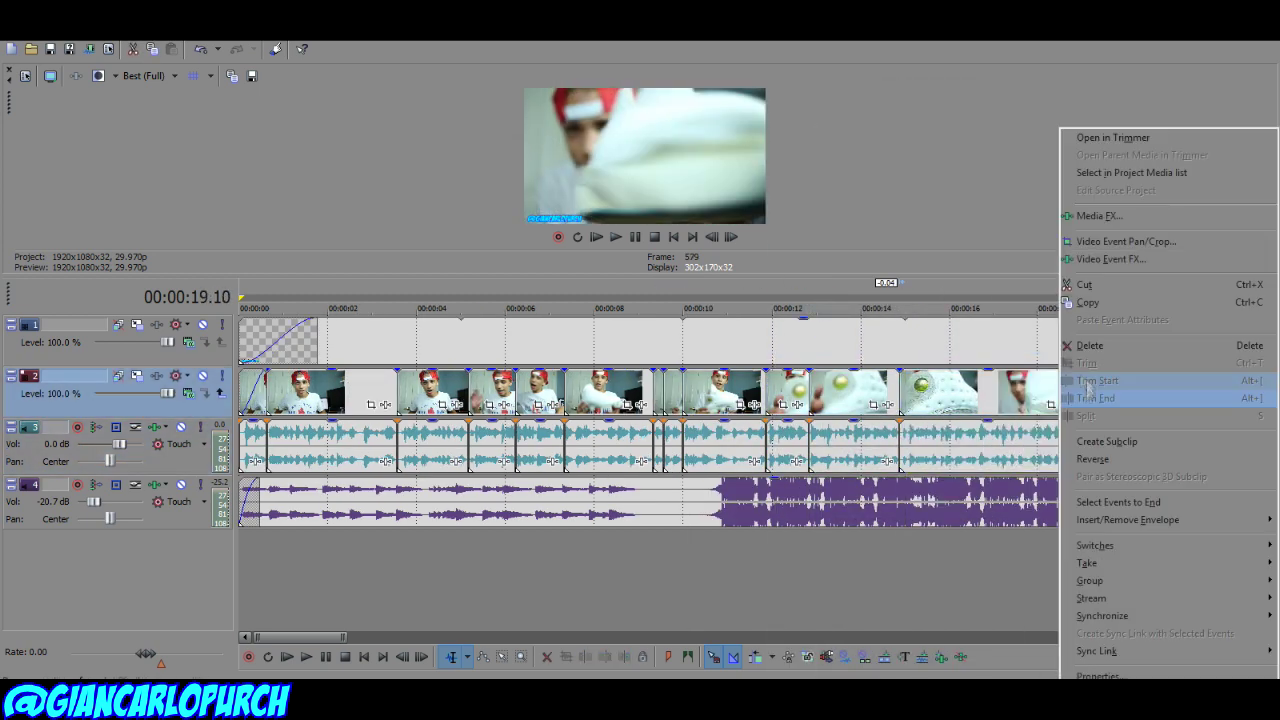
{"action": "key", "text": "Escape"}
Step: Delete the unwanted pieces around 20–26 seconds so the remaining clips close up
{"action": "scroll", "coordinate": [704, 440], "scroll_direction": "down", "scroll_amount": 2}
{"action": "right_click", "coordinate": [752, 390]}
{"action": "left_click", "coordinate": [704, 443]}
{"action": "left_click", "coordinate": [702, 390]}
{"action": "scroll", "coordinate": [740, 440], "scroll_direction": "up", "scroll_amount": 2}
{"action": "right_click", "coordinate": [897, 390]}
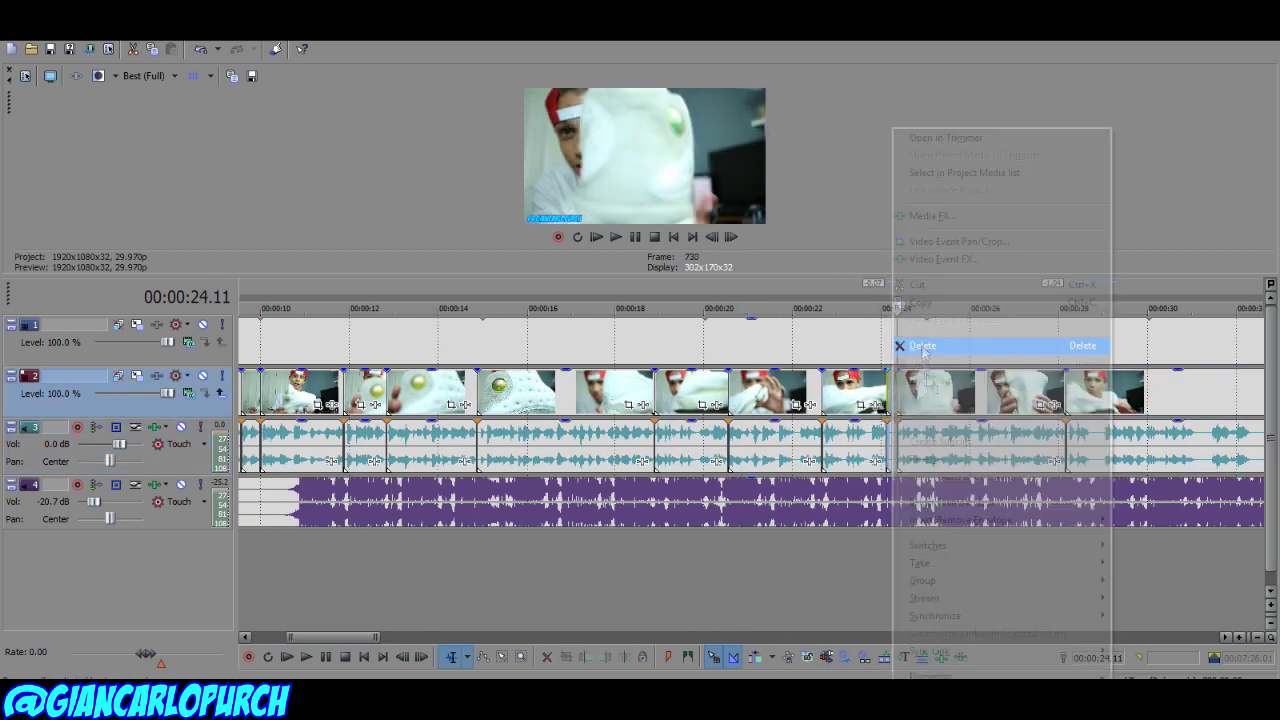
{"action": "left_click", "coordinate": [1085, 445]}
{"action": "left_click", "coordinate": [1094, 443]}
{"action": "right_click", "coordinate": [1094, 390]}
{"action": "left_click", "coordinate": [1100, 377]}
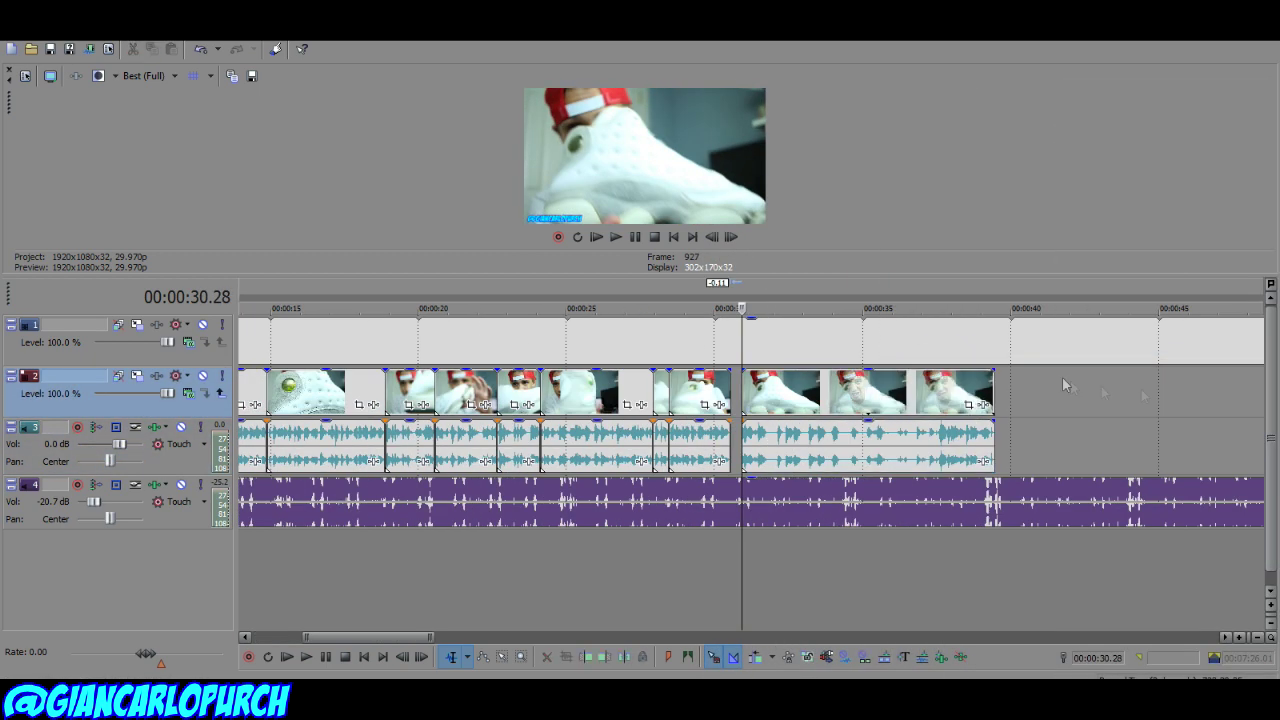
{"action": "key", "text": "space"}
{"action": "right_click", "coordinate": [783, 444]}
{"action": "left_click", "coordinate": [820, 352]}
{"action": "scroll", "coordinate": [727, 420], "scroll_direction": "down", "scroll_amount": 2}
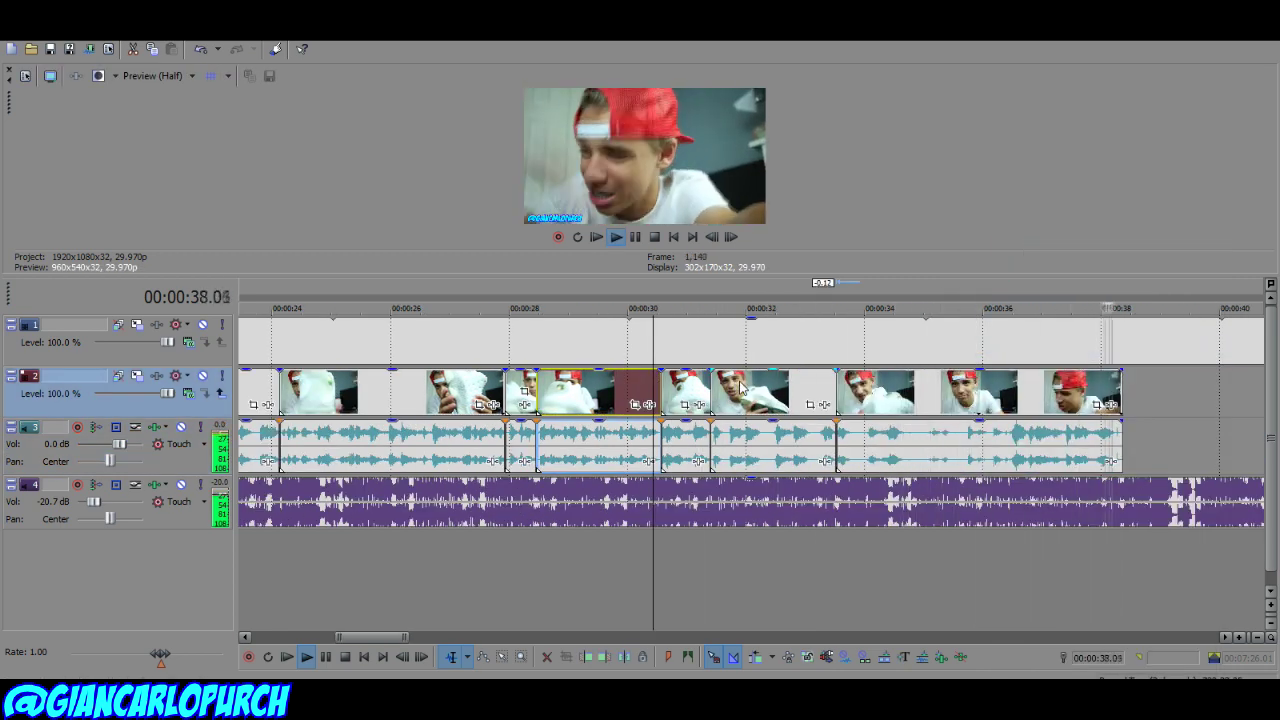
Step: Move the closing clip to a fifth video track, apply Sony Spherize, and shift it slightly earlier
{"action": "left_click", "coordinate": [918, 442]}
{"action": "left_click_drag", "start_coordinate": [918, 442], "coordinate": [990, 442]}
{"action": "left_click_drag", "start_coordinate": [1050, 390], "coordinate": [1050, 555]}
{"action": "left_click", "coordinate": [1111, 567]}
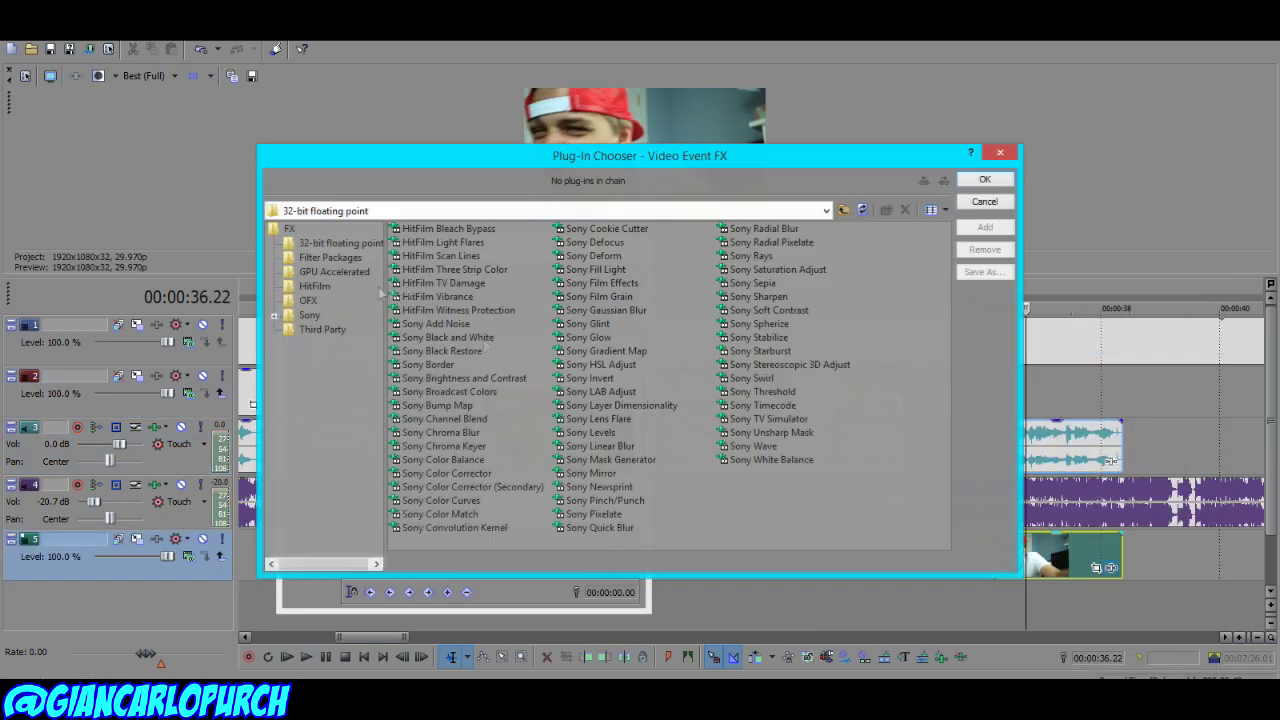
{"action": "left_click", "coordinate": [985, 179]}
{"action": "left_click", "coordinate": [642, 246]}
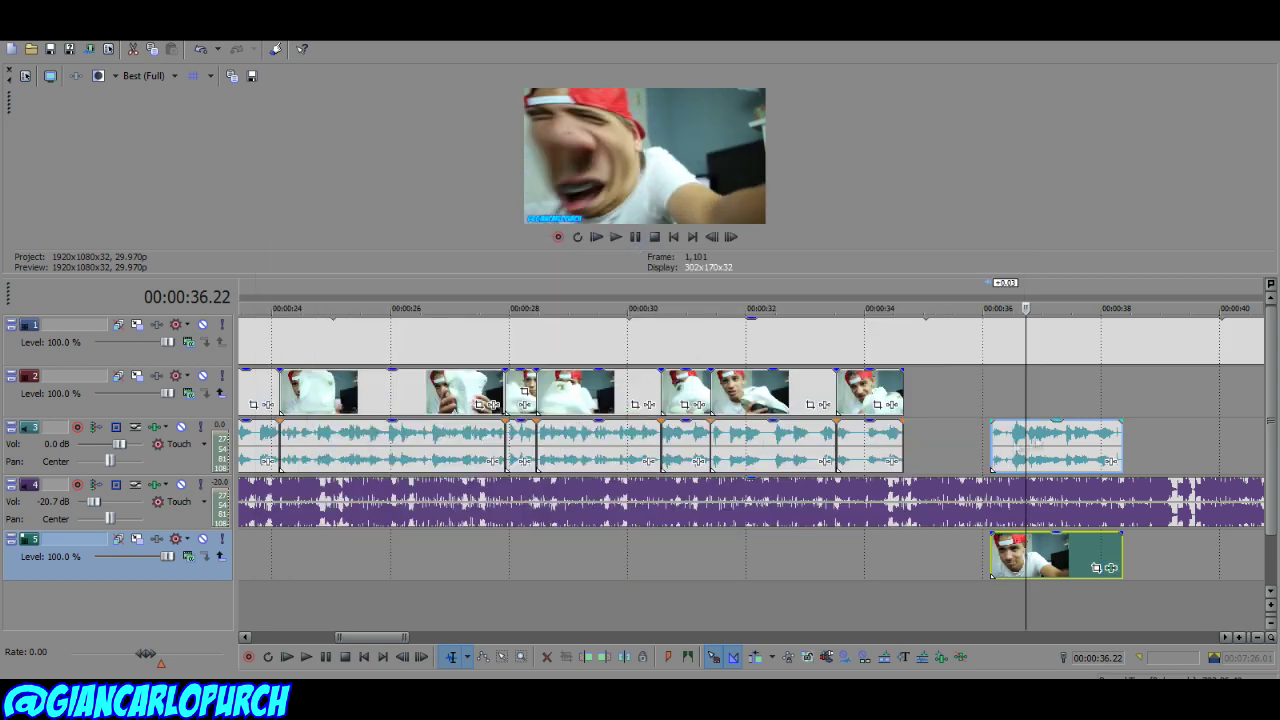
{"action": "left_click_drag", "start_coordinate": [1060, 440], "coordinate": [974, 440]}
Step: Delete the track 4 music past 00:00:34.20 and play back the ending
{"action": "key", "text": "ctrl+v"}
{"action": "scroll", "coordinate": [698, 340], "scroll_direction": "down", "scroll_amount": 5}
{"action": "right_click", "coordinate": [698, 340]}
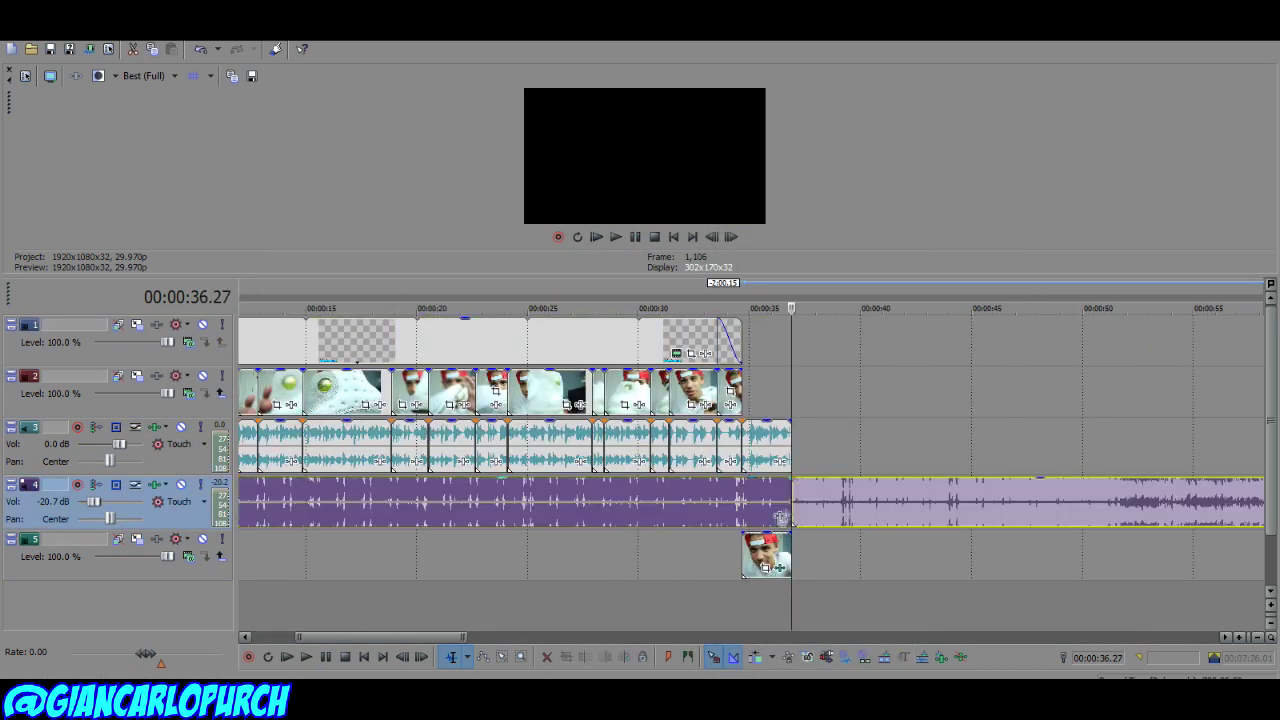
{"action": "right_click", "coordinate": [757, 505]}
{"action": "left_click", "coordinate": [790, 334]}
{"action": "key", "text": "space"}
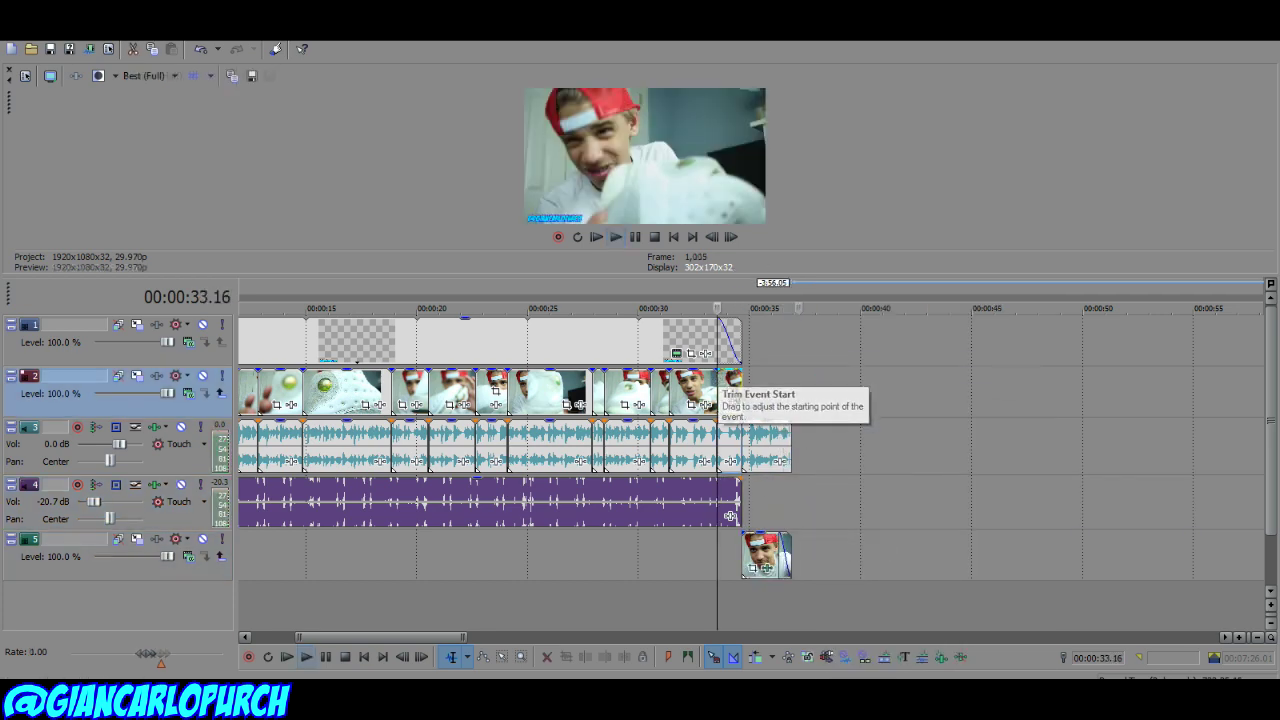
{"action": "scroll", "coordinate": [572, 413], "scroll_direction": "down", "scroll_amount": 8}
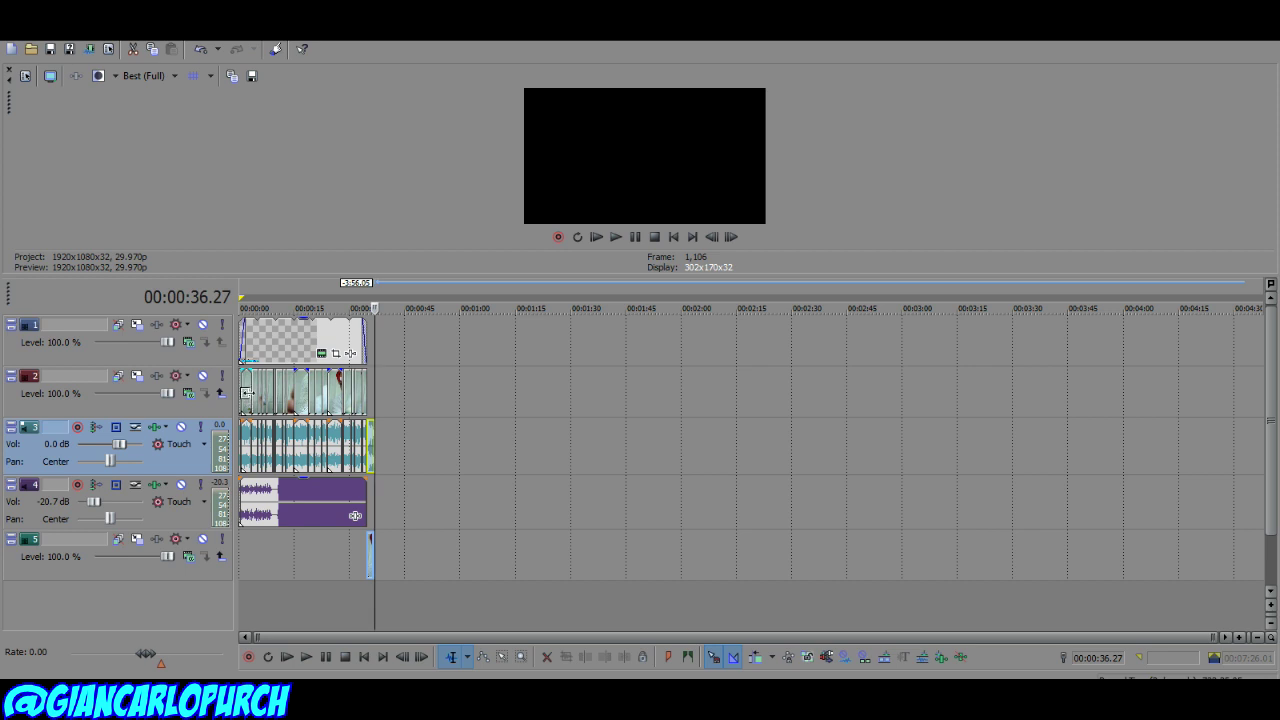
{"action": "left_click", "coordinate": [242, 385]}
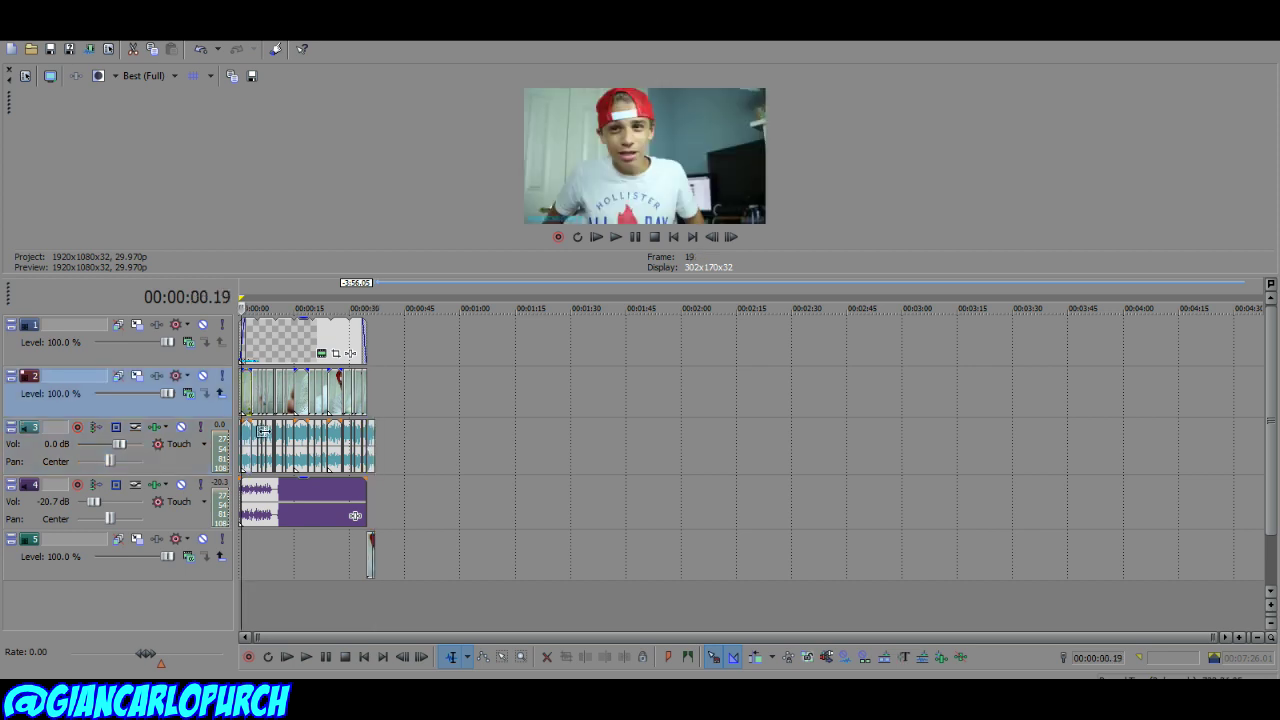
{"action": "left_click", "coordinate": [241, 398]}
{"action": "scroll", "coordinate": [243, 396], "scroll_direction": "up", "scroll_amount": 2}
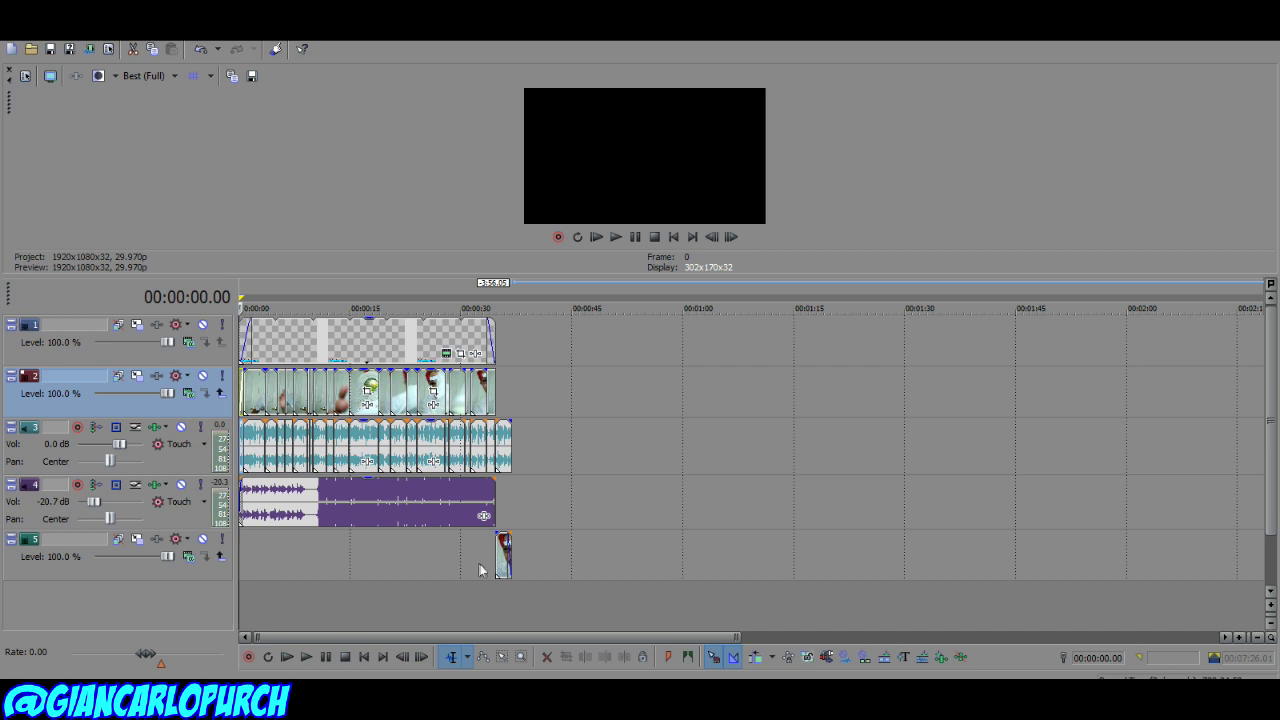
{"action": "left_click", "coordinate": [495, 555]}
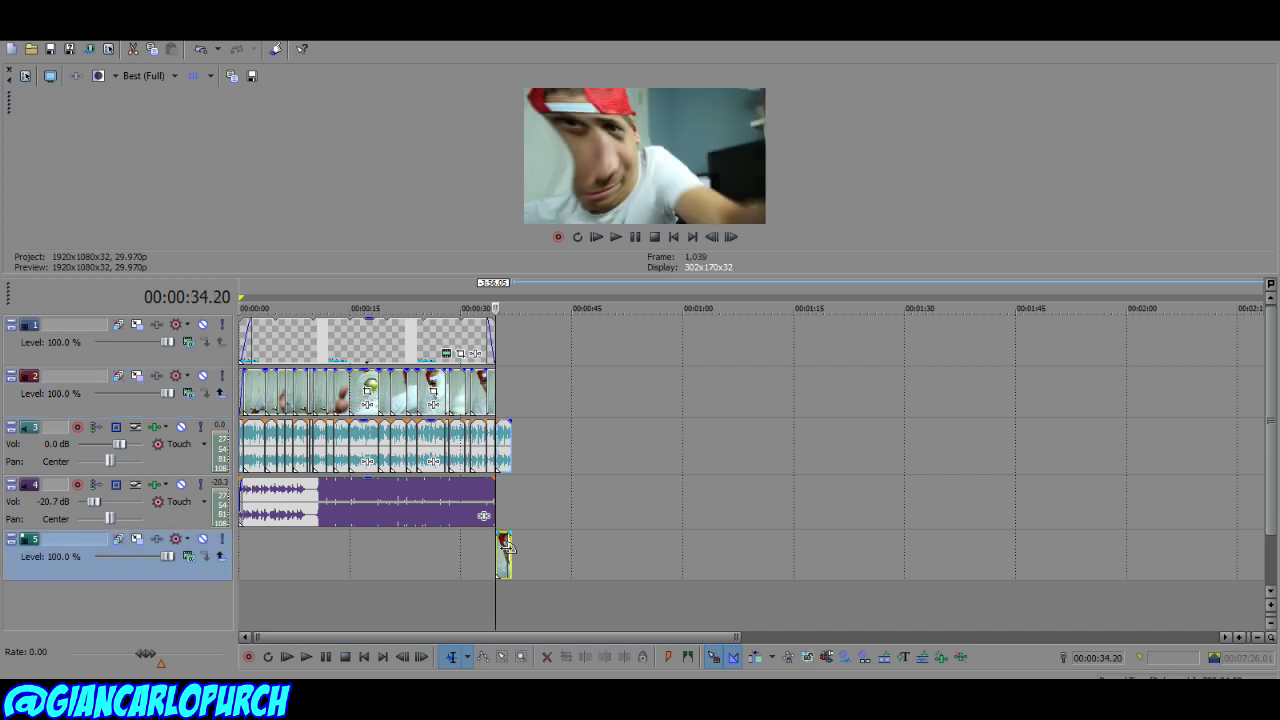
{"action": "left_click", "coordinate": [505, 565]}
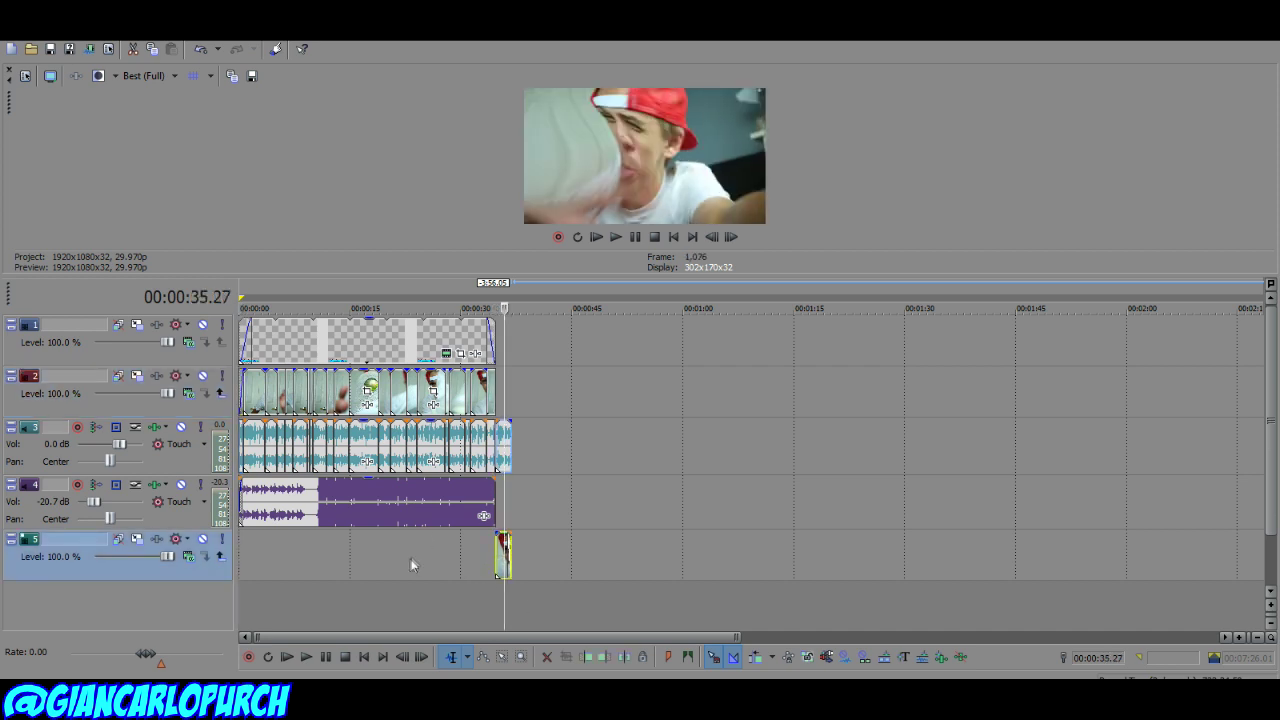
{"action": "scroll", "coordinate": [410, 560], "scroll_direction": "up", "scroll_amount": 2}
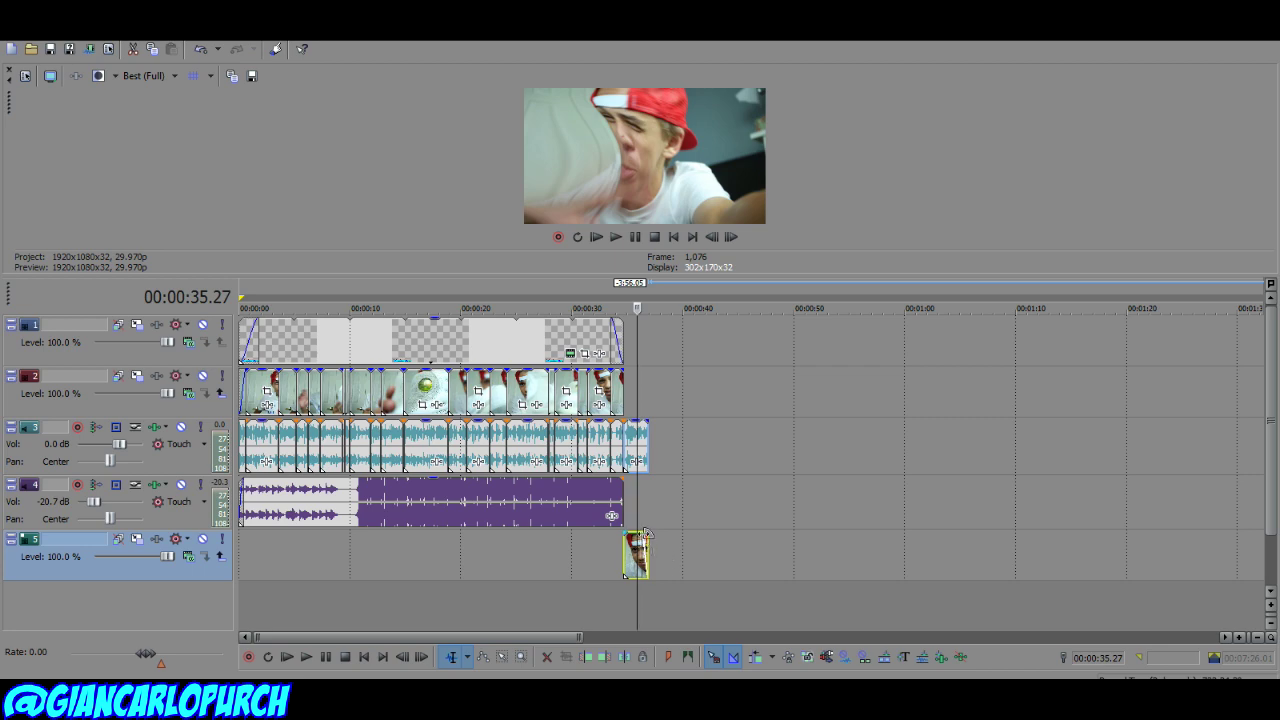
Step: Check the closing clip's effect settings at 00:00:33.16
{"action": "right_click", "coordinate": [624, 575]}
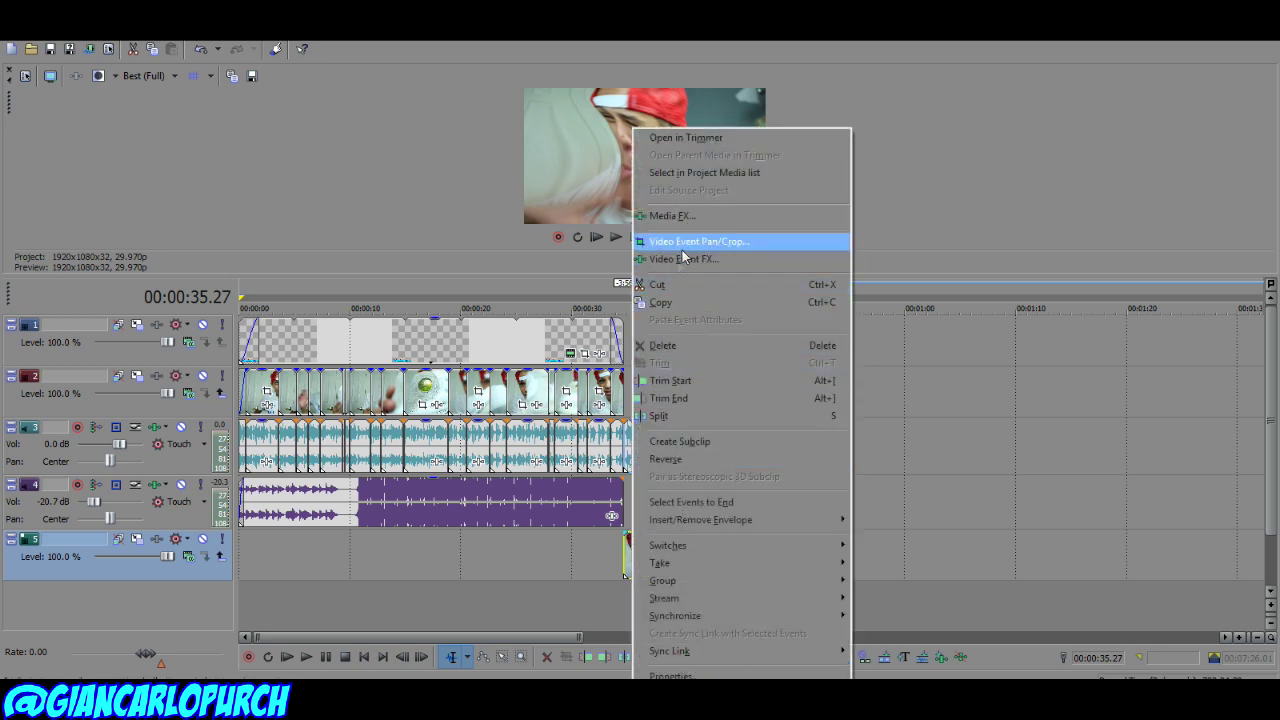
{"action": "left_click", "coordinate": [624, 588]}
{"action": "scroll", "coordinate": [786, 562], "scroll_direction": "up", "scroll_amount": 4}
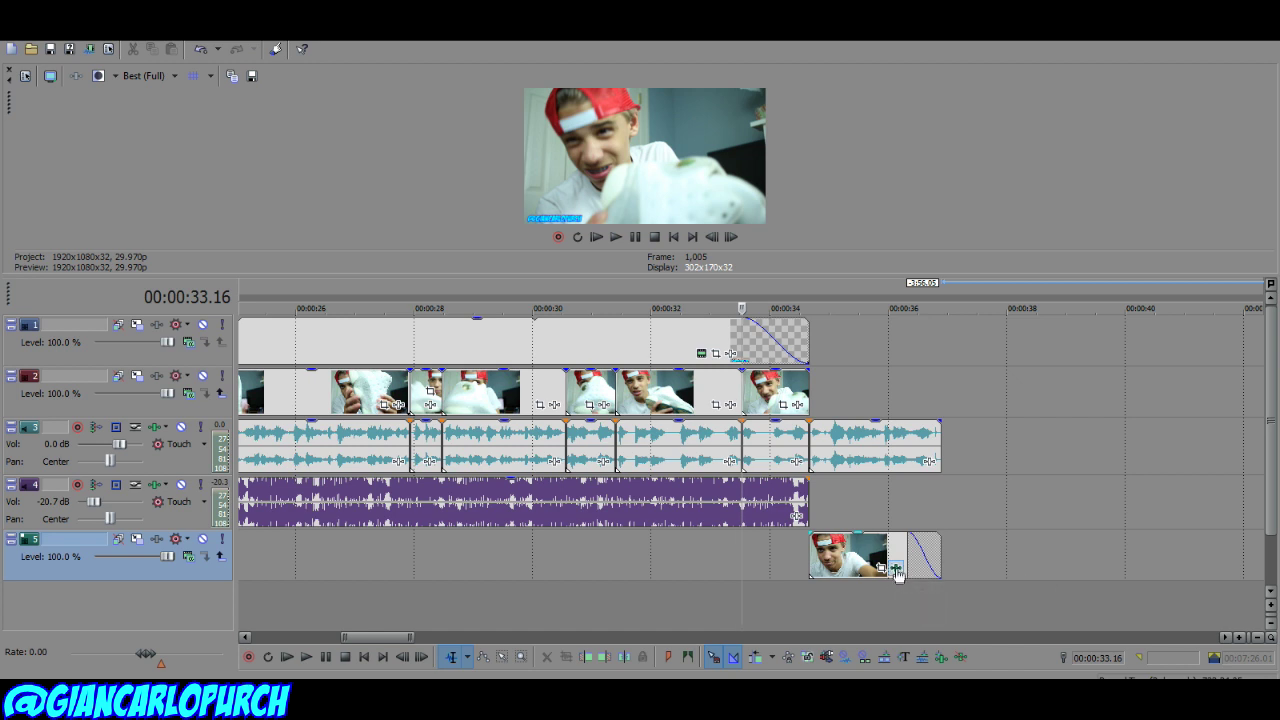
{"action": "left_click", "coordinate": [896, 569]}
{"action": "left_click", "coordinate": [637, 249]}
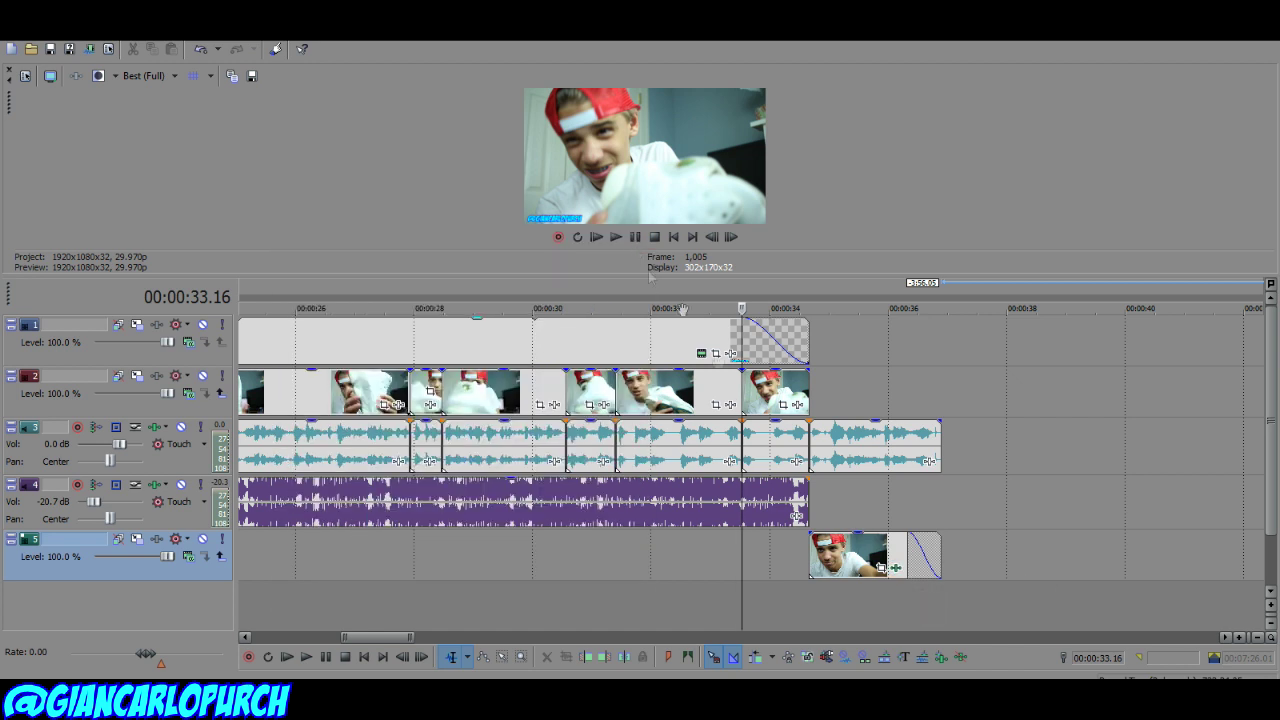
{"action": "left_click", "coordinate": [955, 473]}
Step: Apply Sony Black and White to the track 2 clip near 00:00:32, put it back in its gap, and review
{"action": "left_click", "coordinate": [643, 393]}
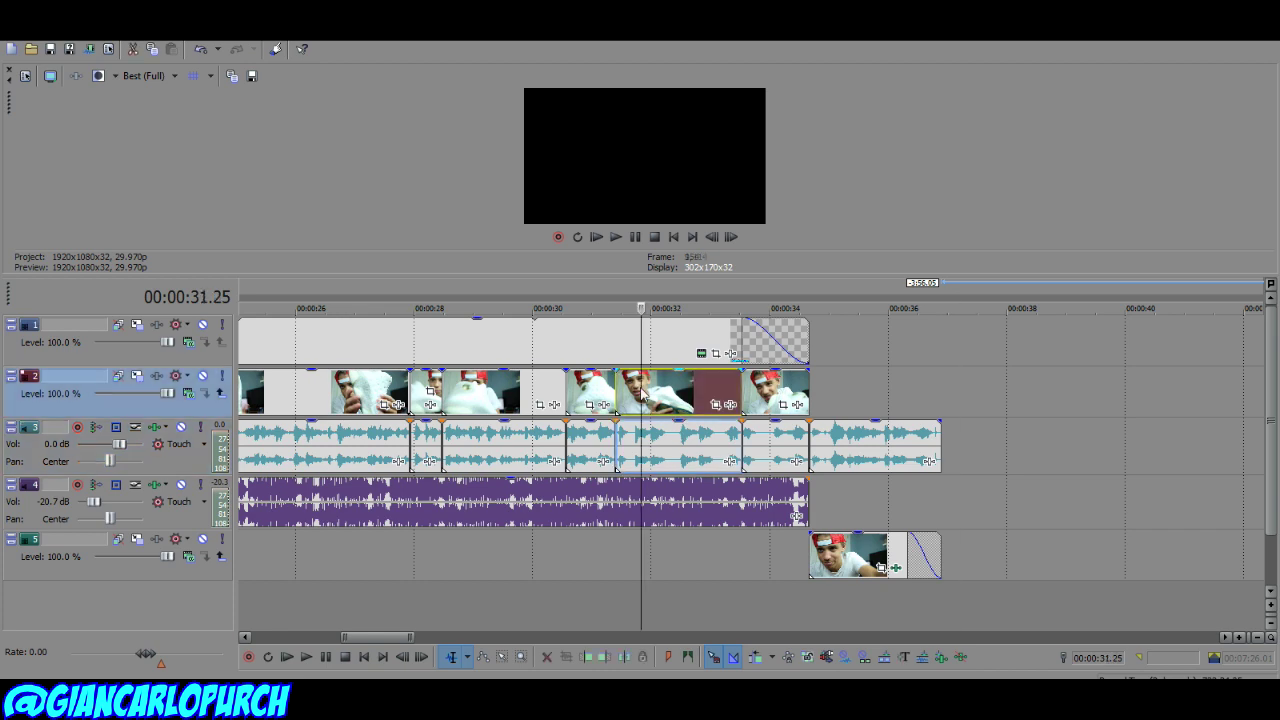
{"action": "left_click_drag", "start_coordinate": [684, 403], "coordinate": [1100, 421]}
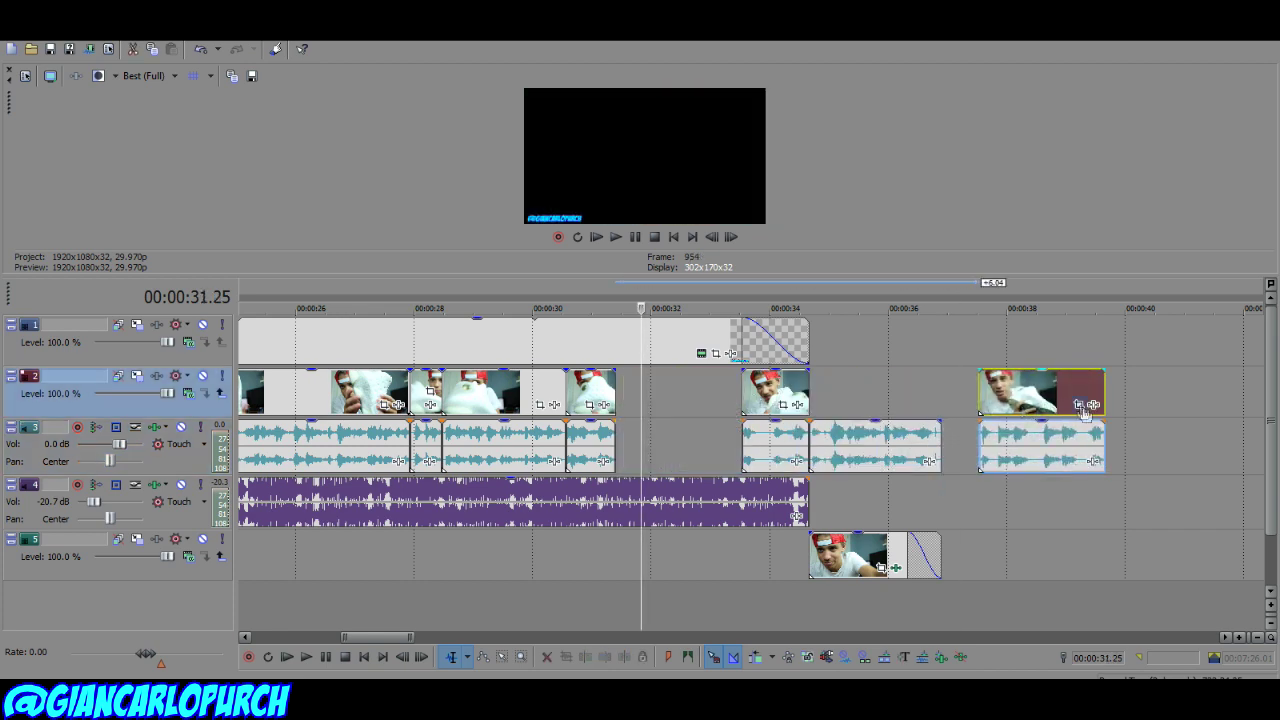
{"action": "left_click", "coordinate": [1095, 405]}
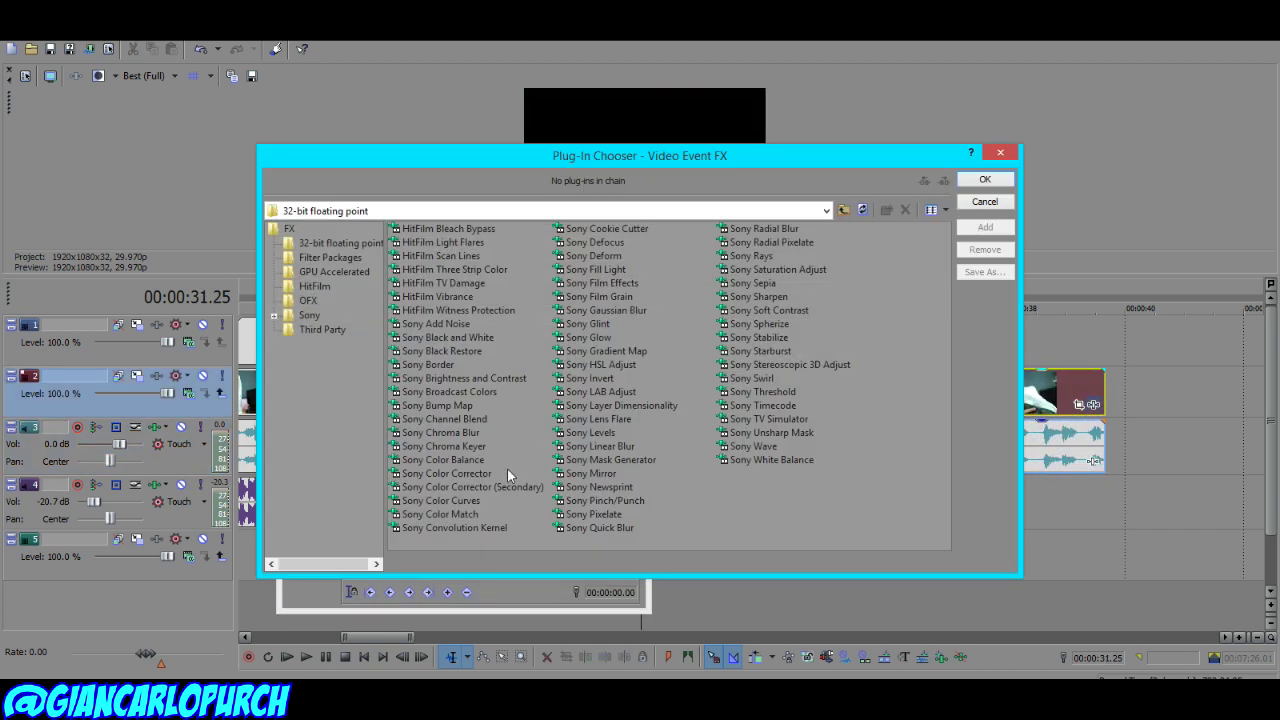
{"action": "left_click", "coordinate": [456, 339]}
{"action": "left_click", "coordinate": [990, 179]}
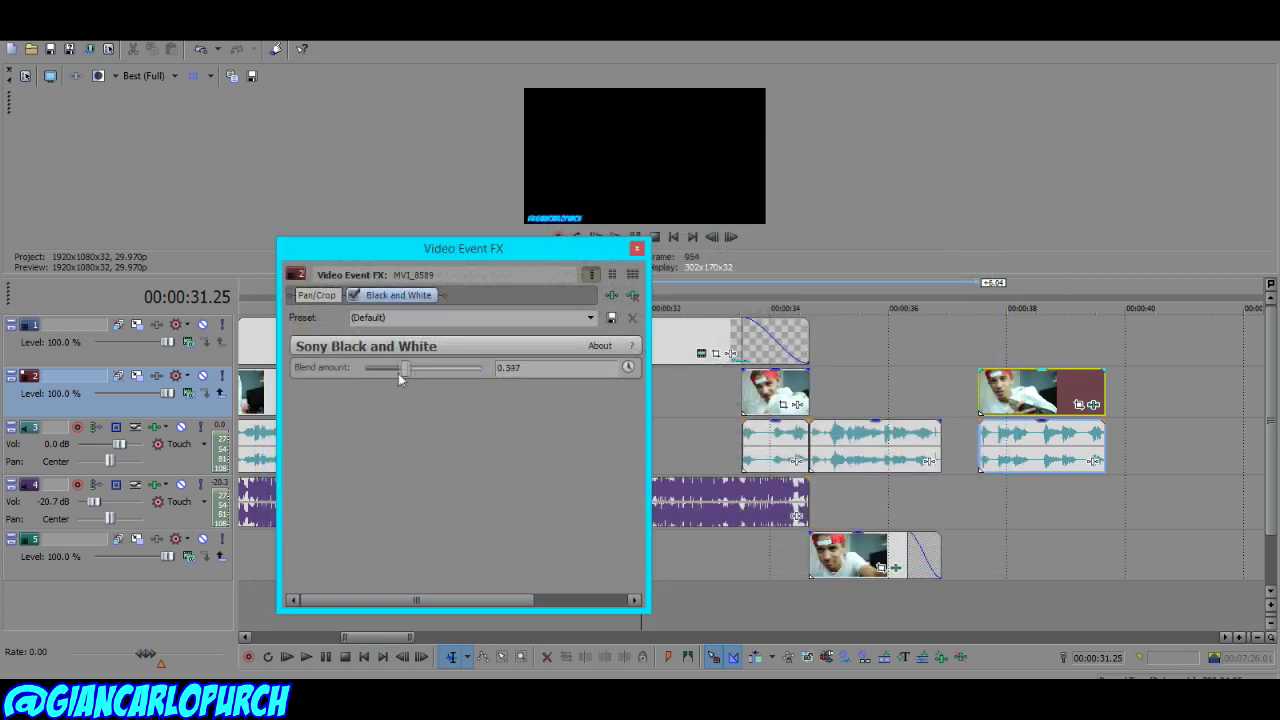
{"action": "left_click", "coordinate": [637, 250]}
{"action": "left_click_drag", "start_coordinate": [978, 400], "coordinate": [614, 386]}
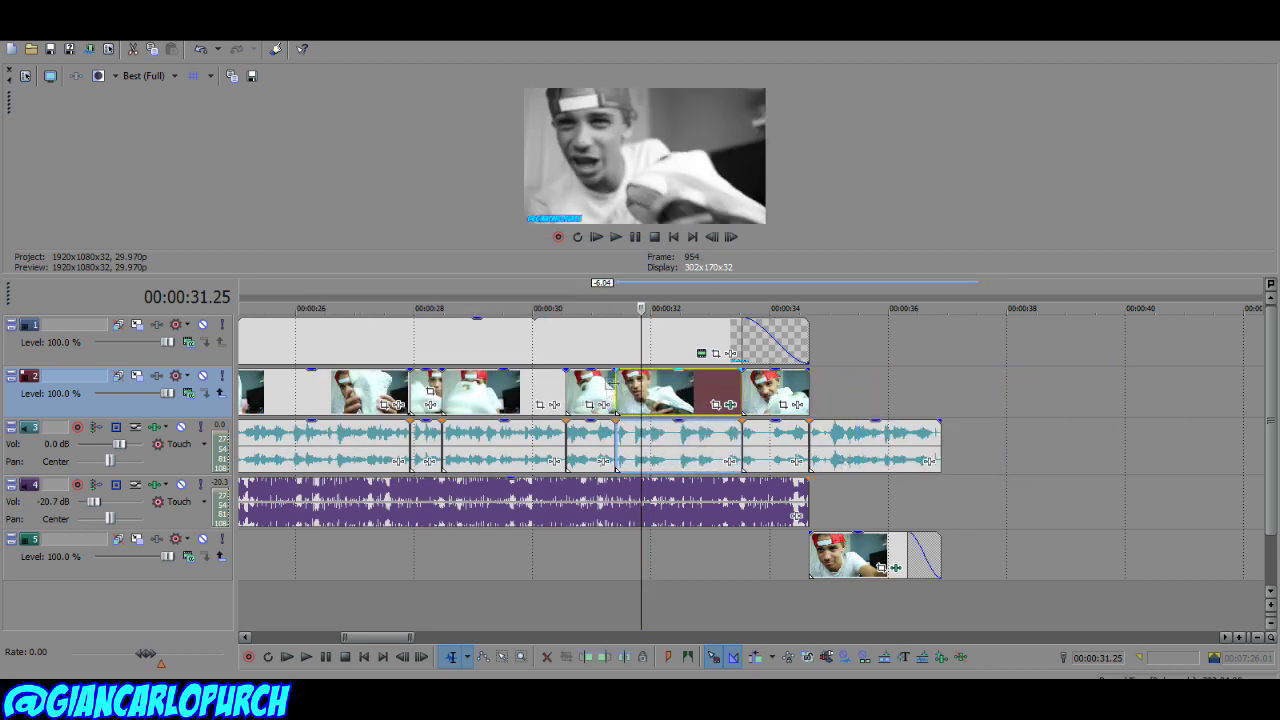
{"action": "left_click", "coordinate": [540, 392]}
{"action": "key", "text": "space"}
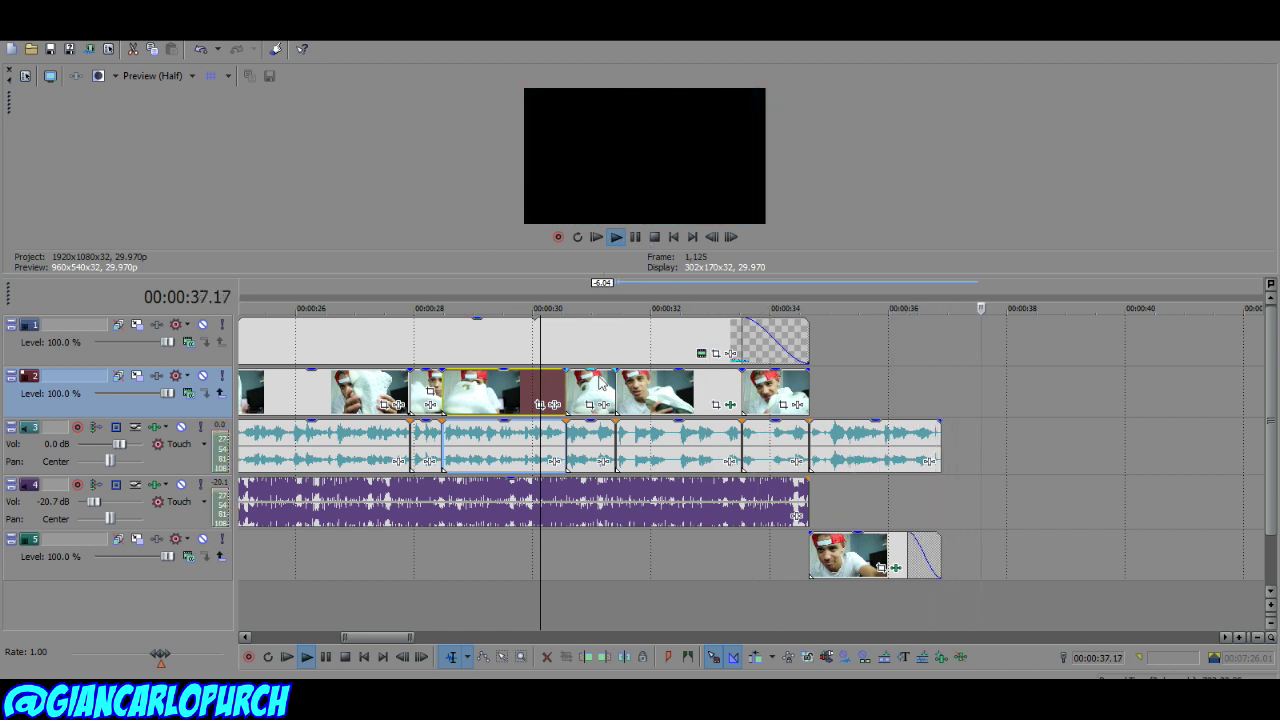
Step: Shrink the Pan/Crop box on the 00:00:28–00:00:30 clip to a close-up of the face
{"action": "key", "text": "space"}
{"action": "left_click", "coordinate": [564, 455]}
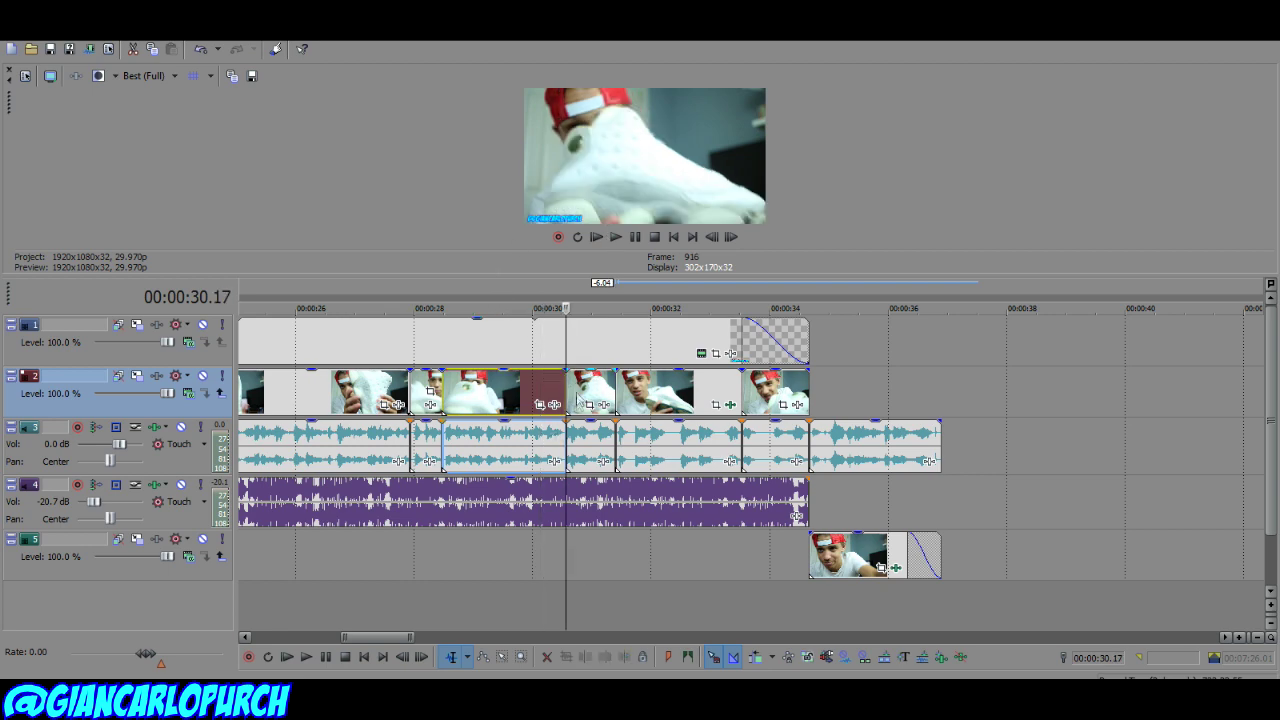
{"action": "scroll", "coordinate": [731, 466], "scroll_direction": "down", "scroll_amount": 2}
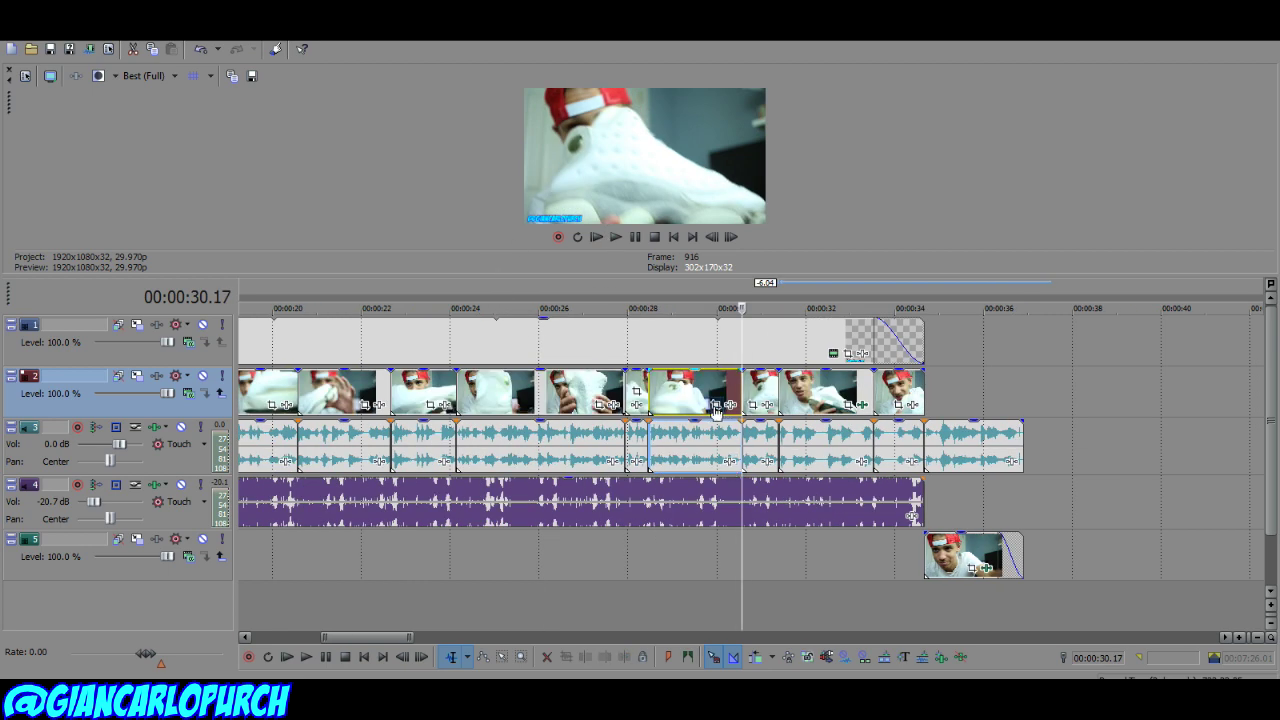
{"action": "left_click", "coordinate": [718, 406]}
{"action": "left_click_drag", "start_coordinate": [477, 473], "coordinate": [533, 420]}
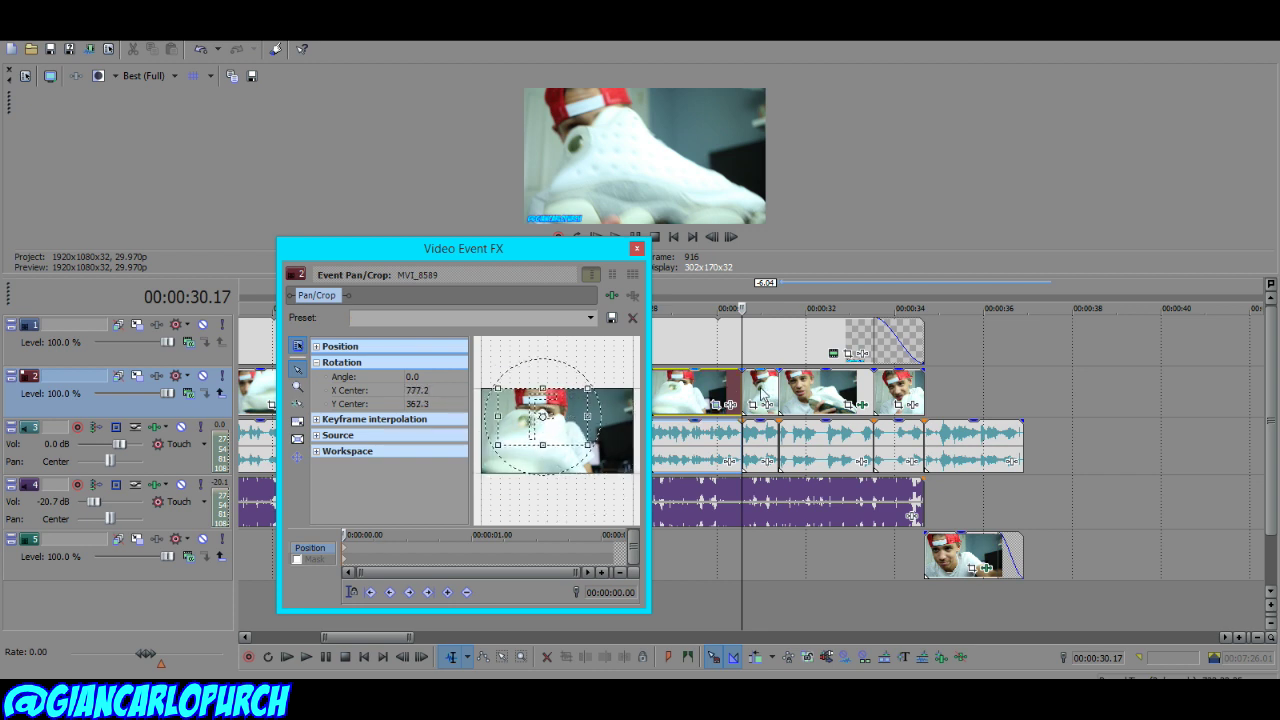
{"action": "left_click", "coordinate": [716, 392]}
{"action": "left_click", "coordinate": [670, 390]}
{"action": "mouse_move", "coordinate": [552, 423]}
{"action": "left_mouse_down"}
{"action": "mouse_move", "coordinate": [531, 423]}
{"action": "mouse_move", "coordinate": [558, 423]}
{"action": "mouse_move", "coordinate": [525, 405]}
{"action": "mouse_move", "coordinate": [536, 412]}
{"action": "left_mouse_up"}
{"action": "left_click", "coordinate": [636, 248]}
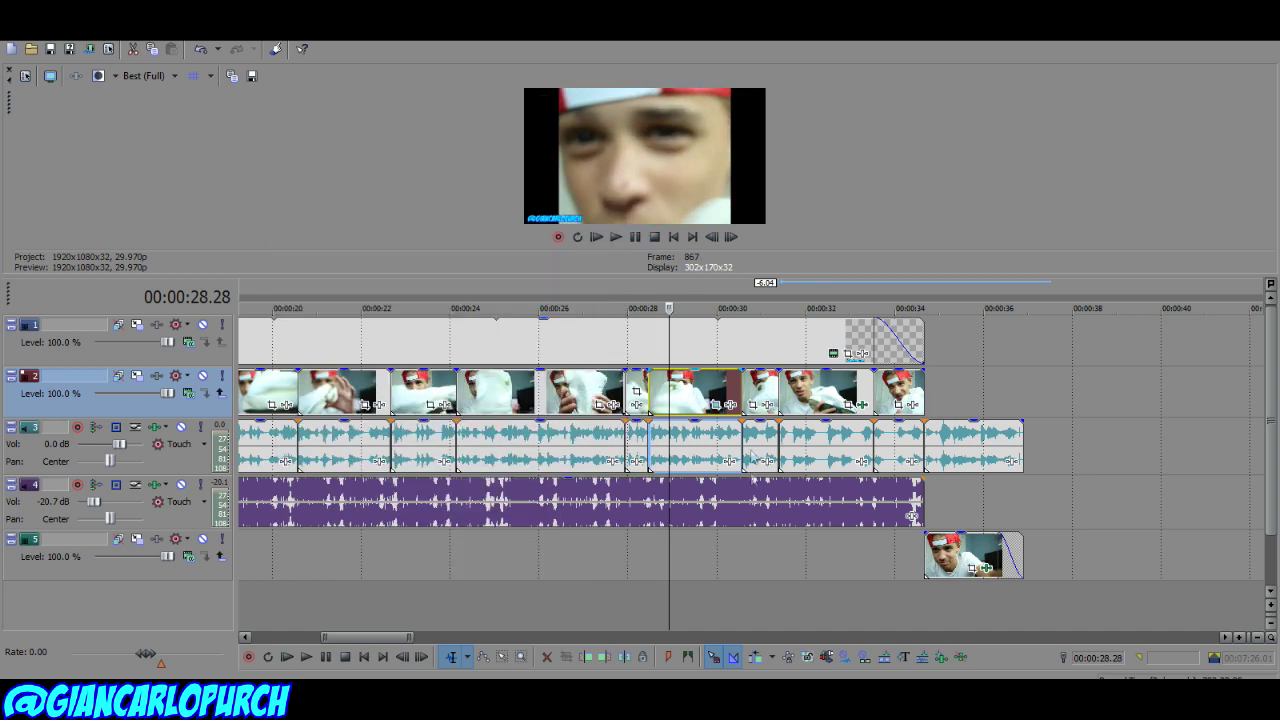
Step: Adjust the zoomed clip's properties and play it back to check the close-up
{"action": "right_click", "coordinate": [698, 395]}
{"action": "left_click", "coordinate": [740, 651]}
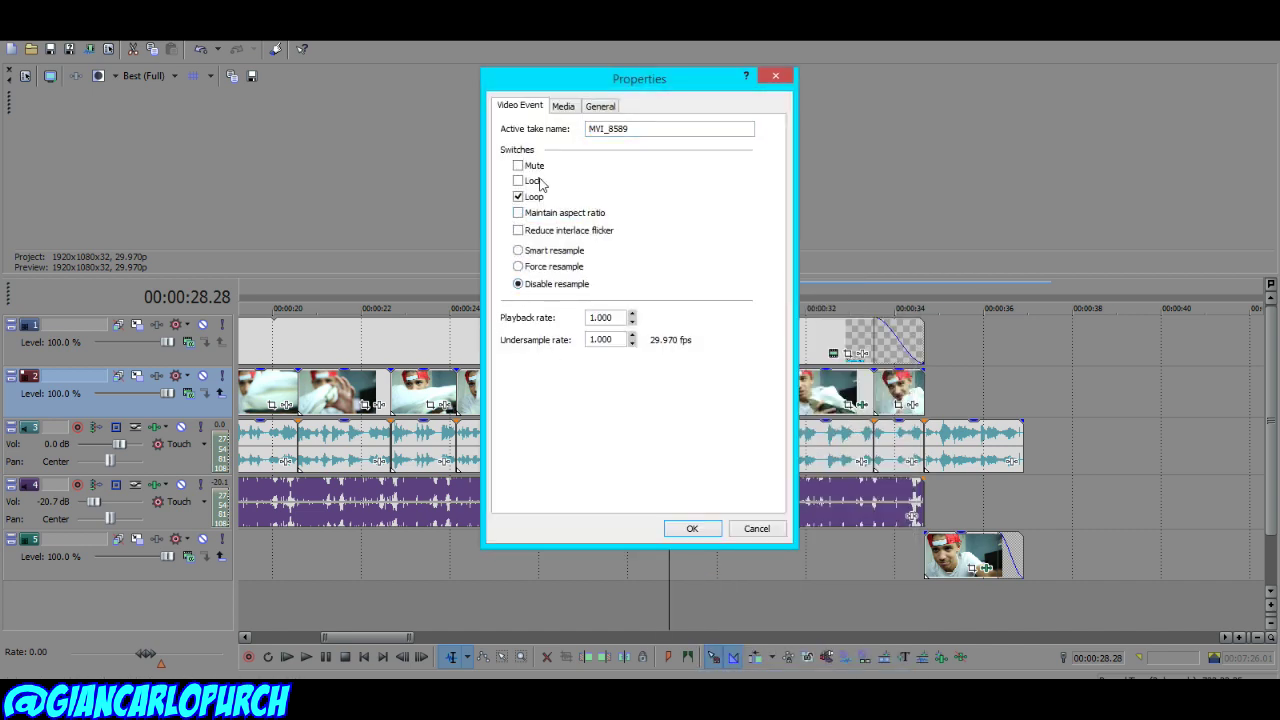
{"action": "left_click", "coordinate": [692, 528]}
{"action": "left_click", "coordinate": [620, 390]}
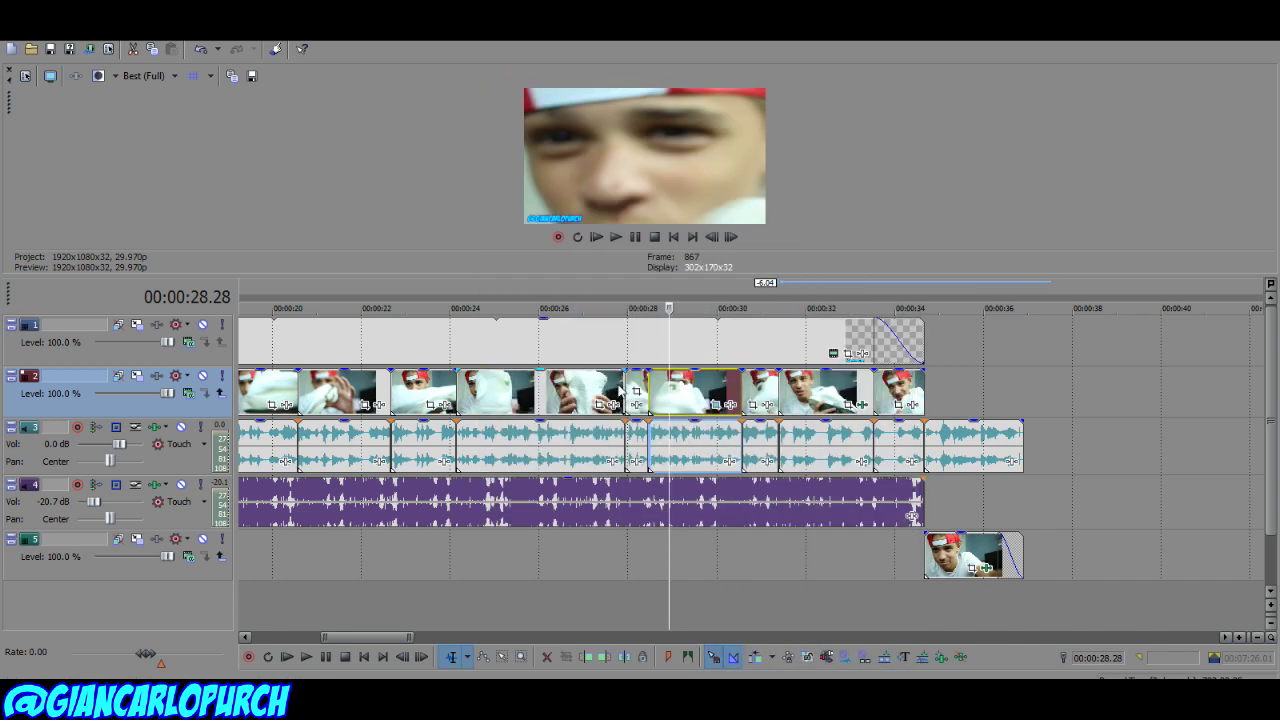
{"action": "key", "text": "space"}
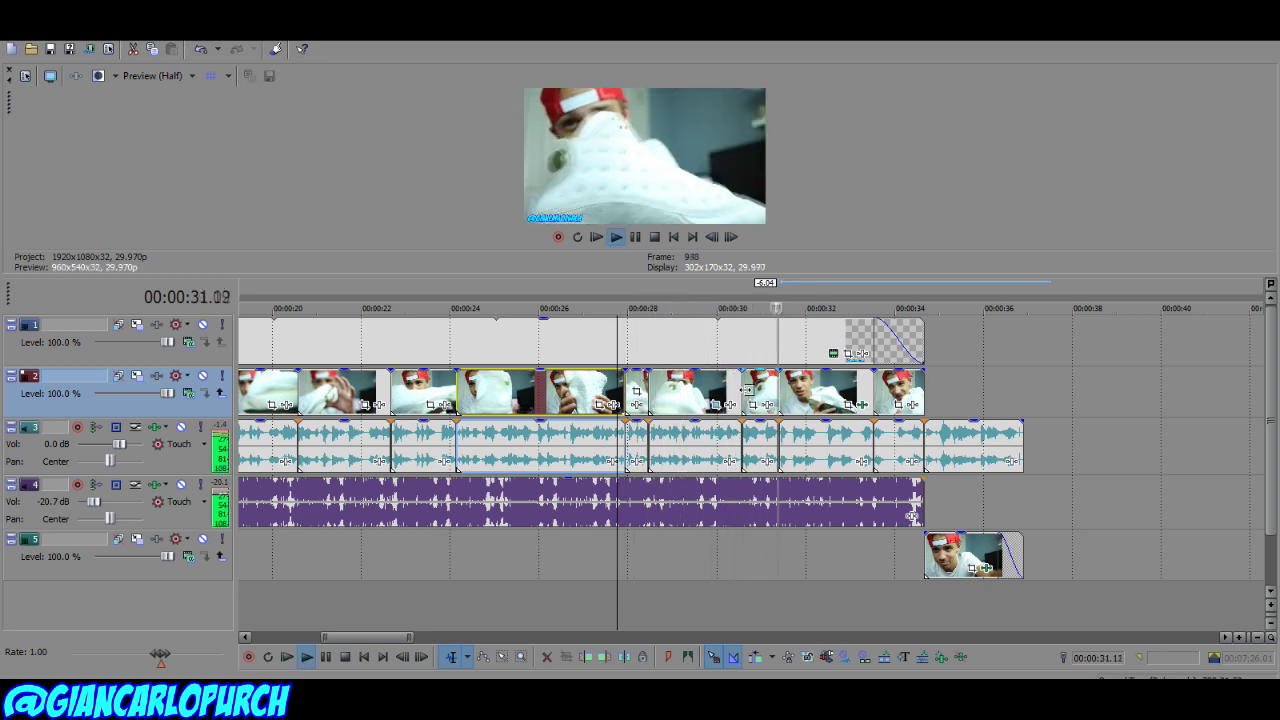
{"action": "key", "text": "Return"}
{"action": "scroll", "coordinate": [707, 420], "scroll_direction": "down", "scroll_amount": 5}
{"action": "scroll", "coordinate": [700, 420], "scroll_direction": "down", "scroll_amount": 3}
{"action": "left_click", "coordinate": [16, 30]}
Step: Render as Internet HD 720p MP4 named 'sneakerfreaker9000unboxerman video'
{"action": "left_click", "coordinate": [54, 152]}
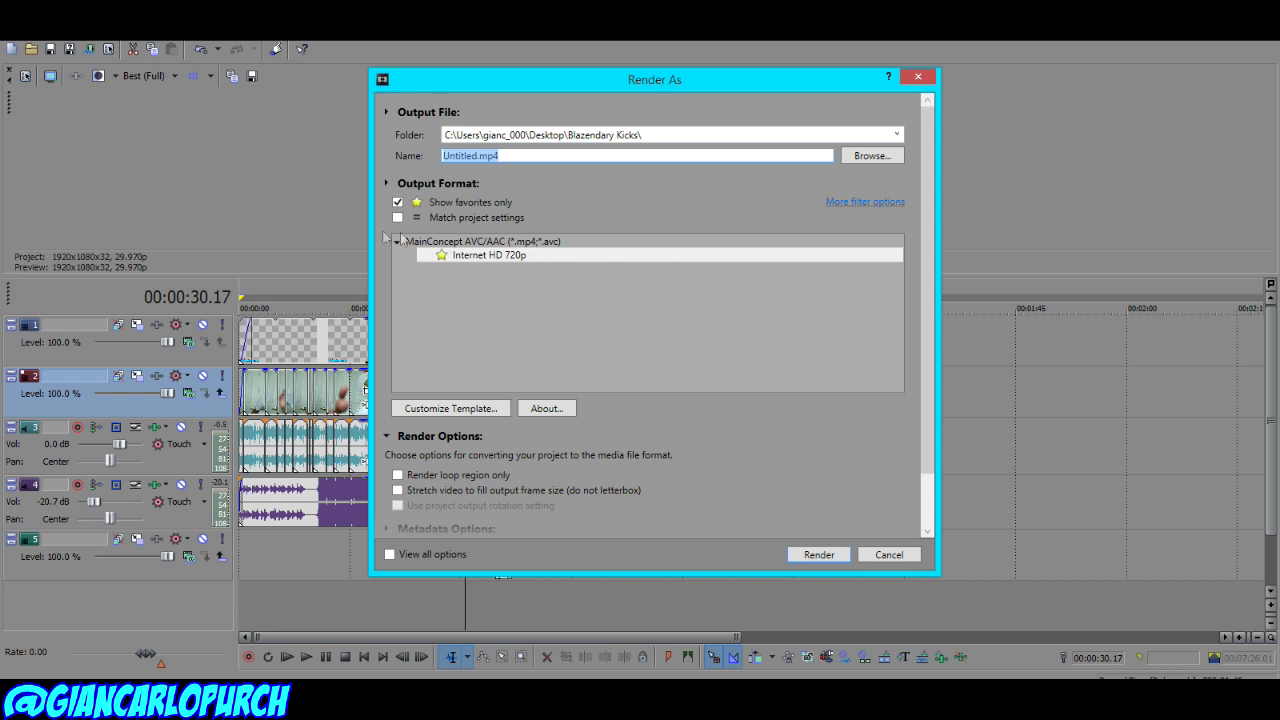
{"action": "left_click", "coordinate": [397, 203]}
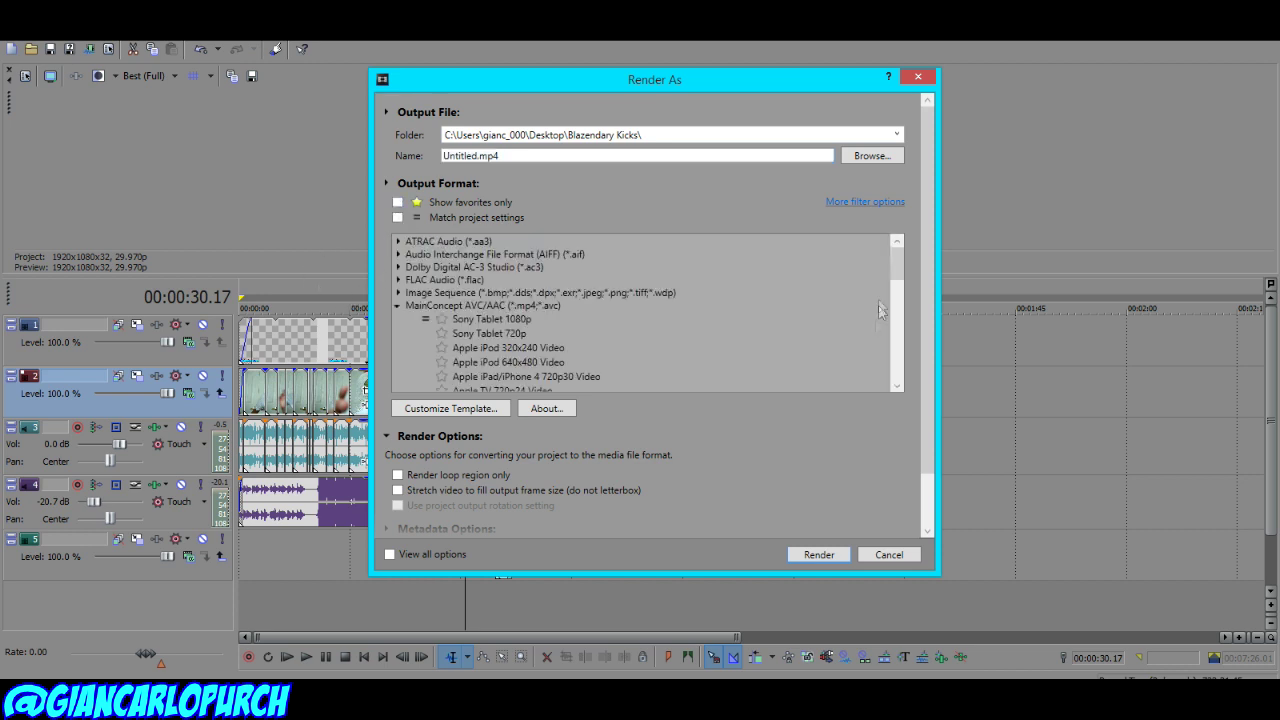
{"action": "mouse_move", "coordinate": [903, 265]}
{"action": "left_mouse_down"}
{"action": "mouse_move", "coordinate": [903, 287]}
{"action": "mouse_move", "coordinate": [903, 269]}
{"action": "left_mouse_up"}
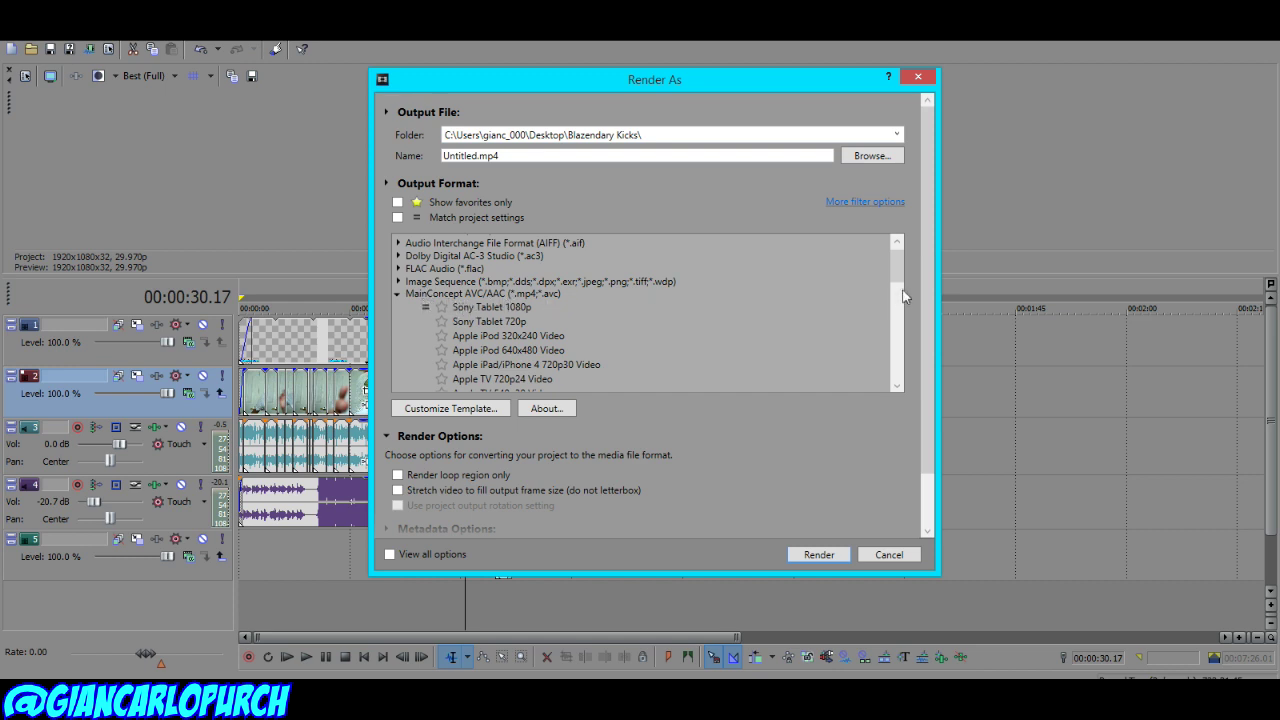
{"action": "scroll", "coordinate": [897, 275], "scroll_direction": "down", "scroll_amount": 2}
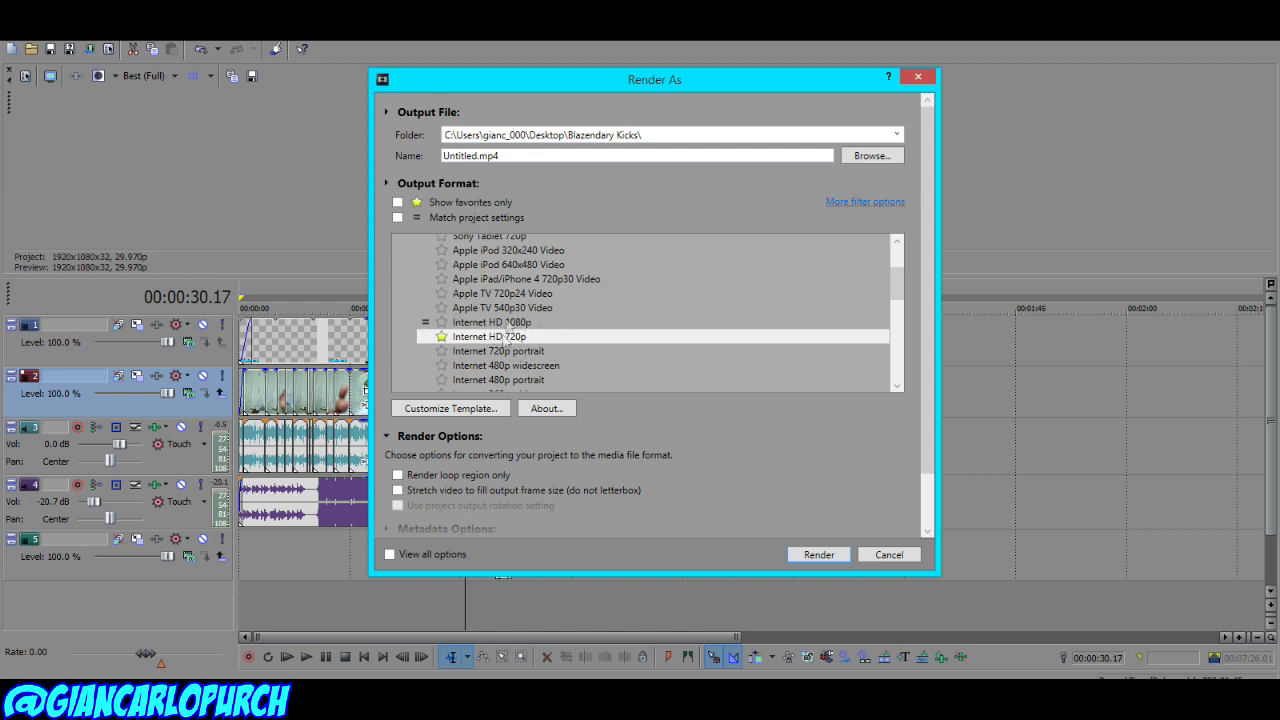
{"action": "left_click", "coordinate": [464, 155]}
{"action": "double_click", "coordinate": [463, 155]}
{"action": "type", "text": "sneakerfreaker"}
{"action": "type", "text": "9000unboxerm"}
{"action": "type", "text": "an video"}
{"action": "key", "text": "Return"}
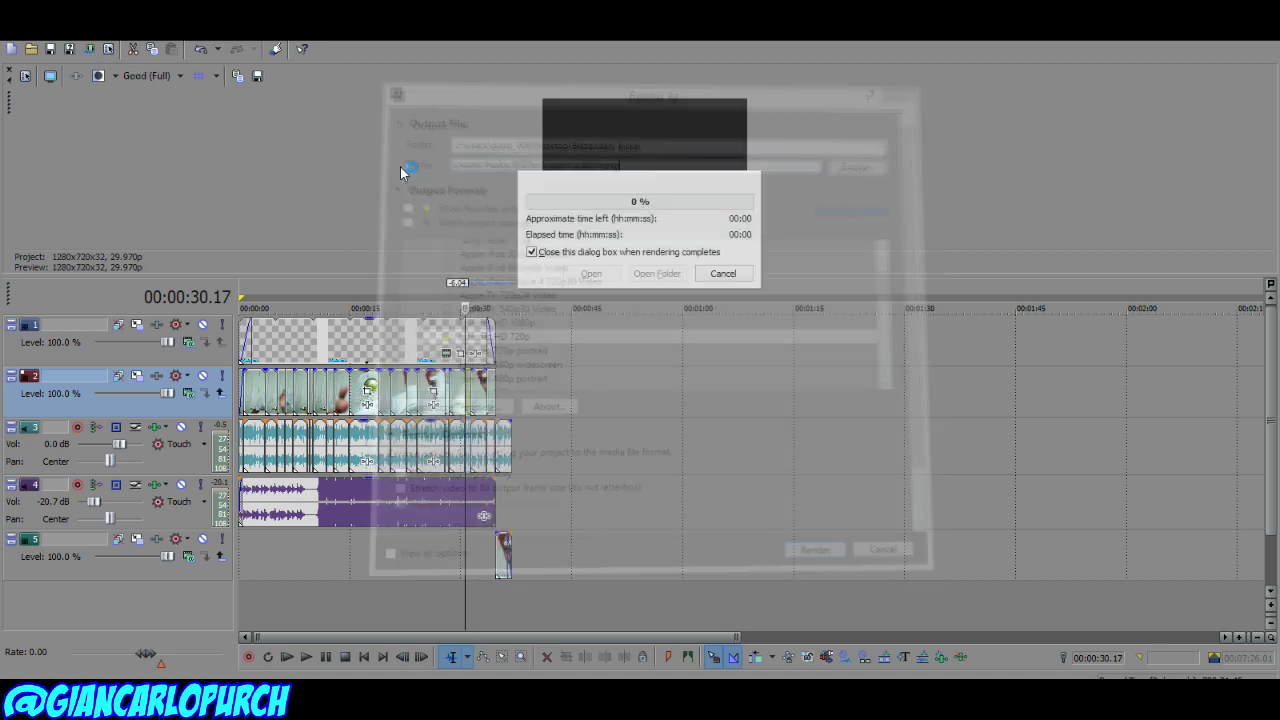